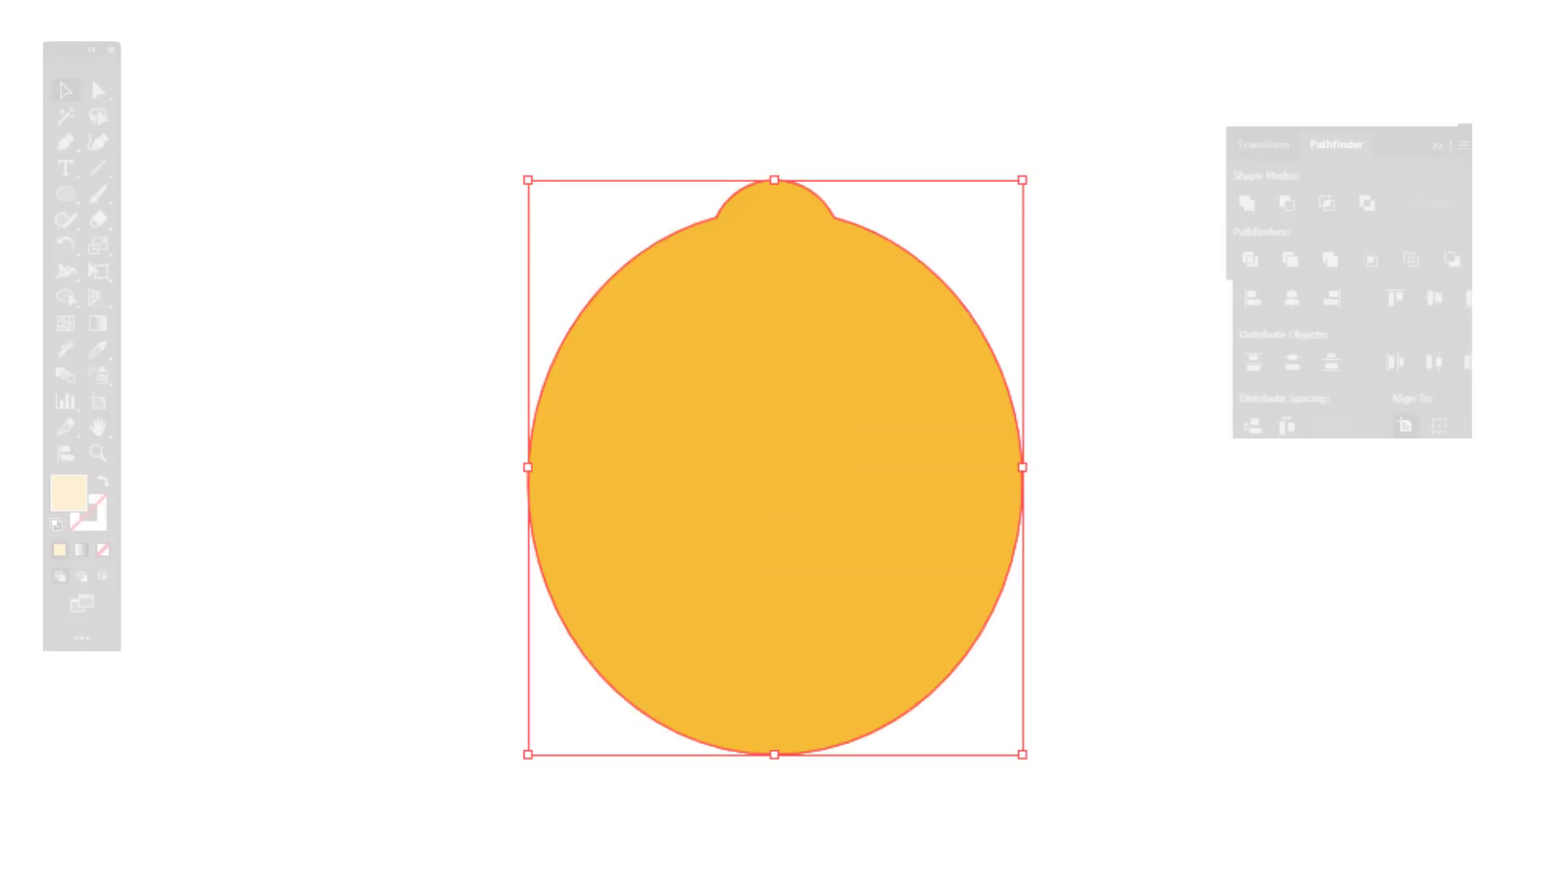
# Round the two corners where the small top bump meets the large ellipse.
pyautogui.click(97, 89)
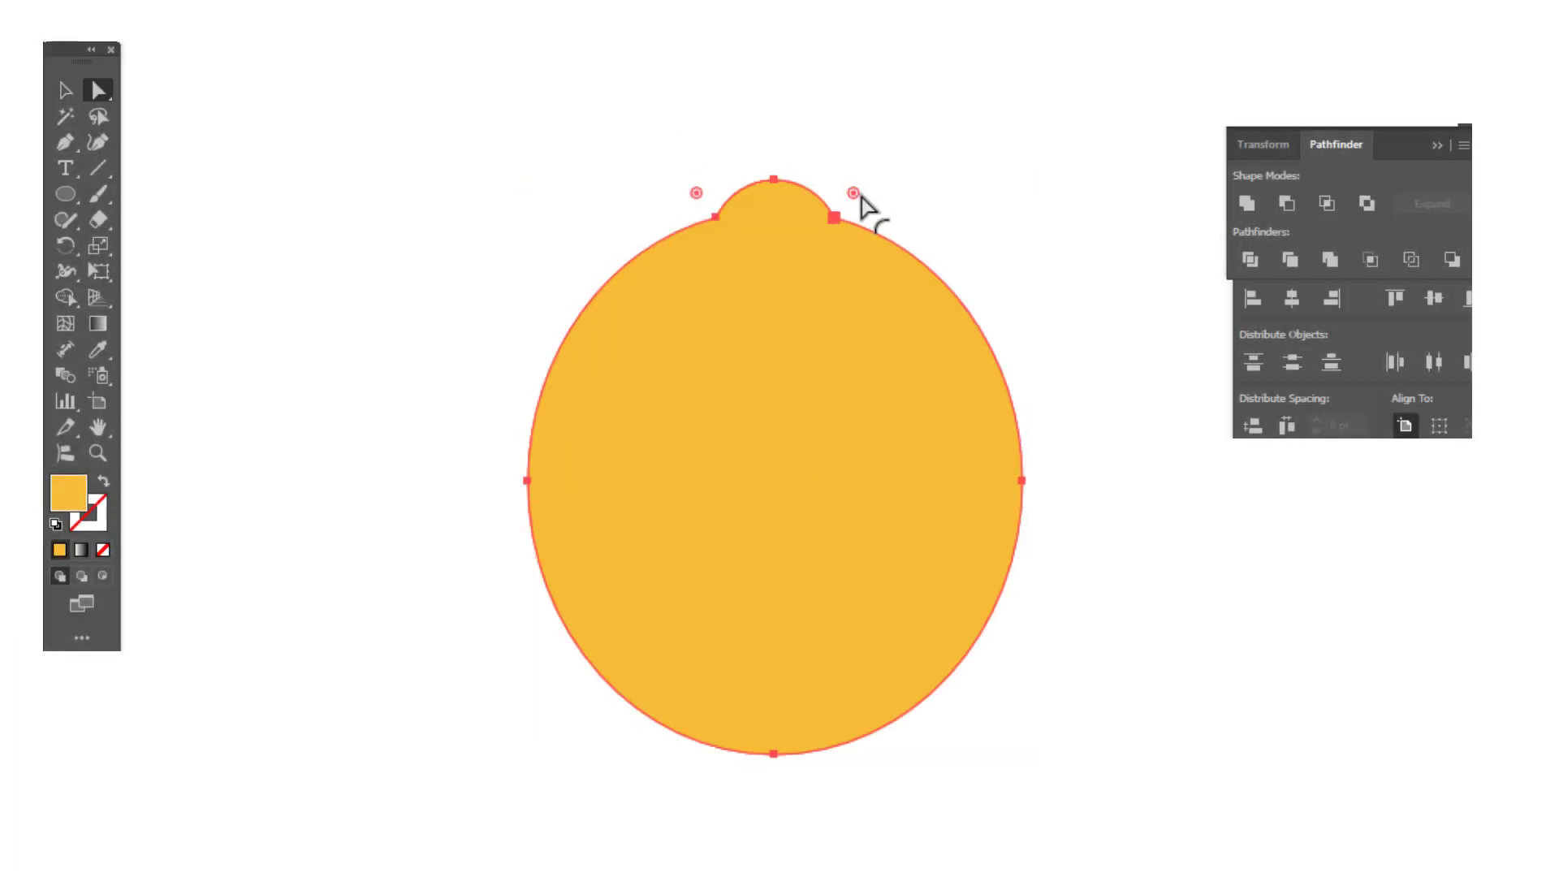
pyautogui.moveTo(853, 194); pyautogui.dragTo(870, 198)
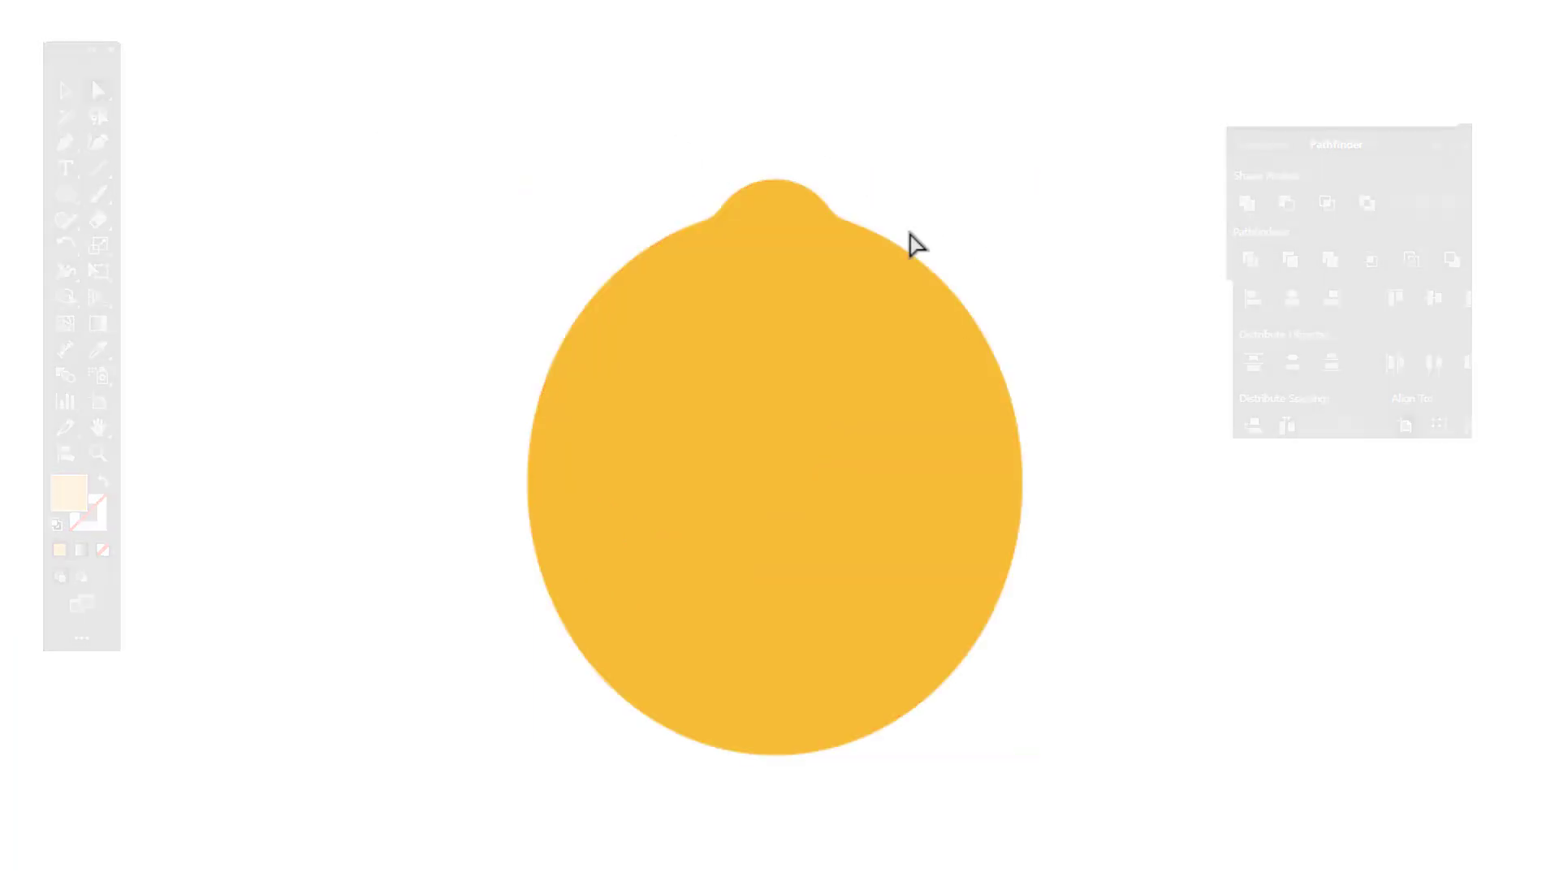
# Draw a circle about 236 pt in diameter beside the fruit's upper left side.
pyautogui.press('z')
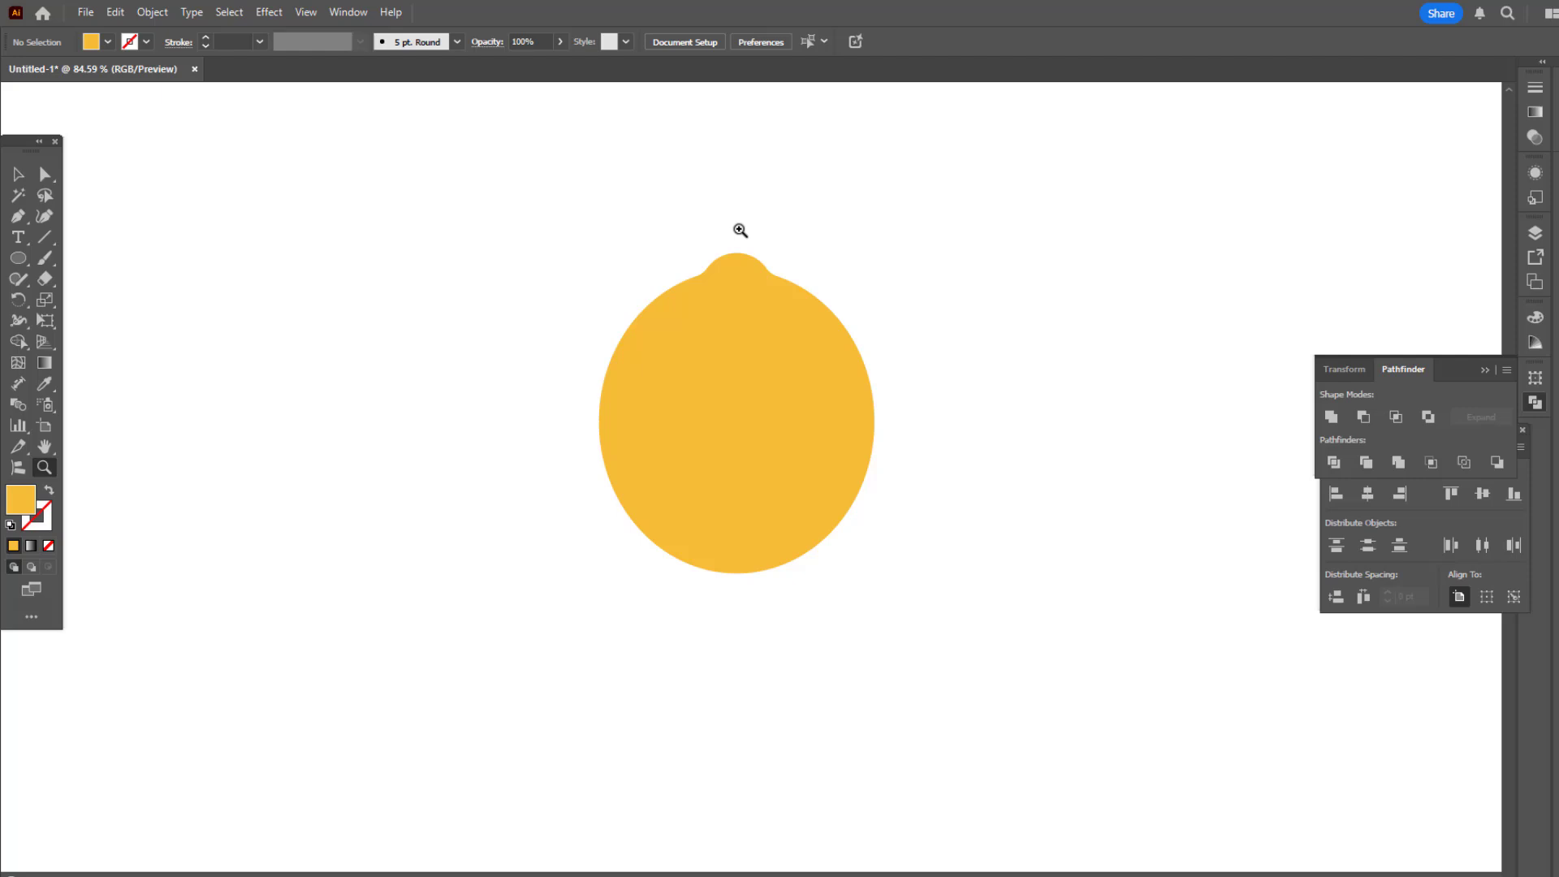
pyautogui.moveTo(738, 230); pyautogui.dragTo(787, 314)
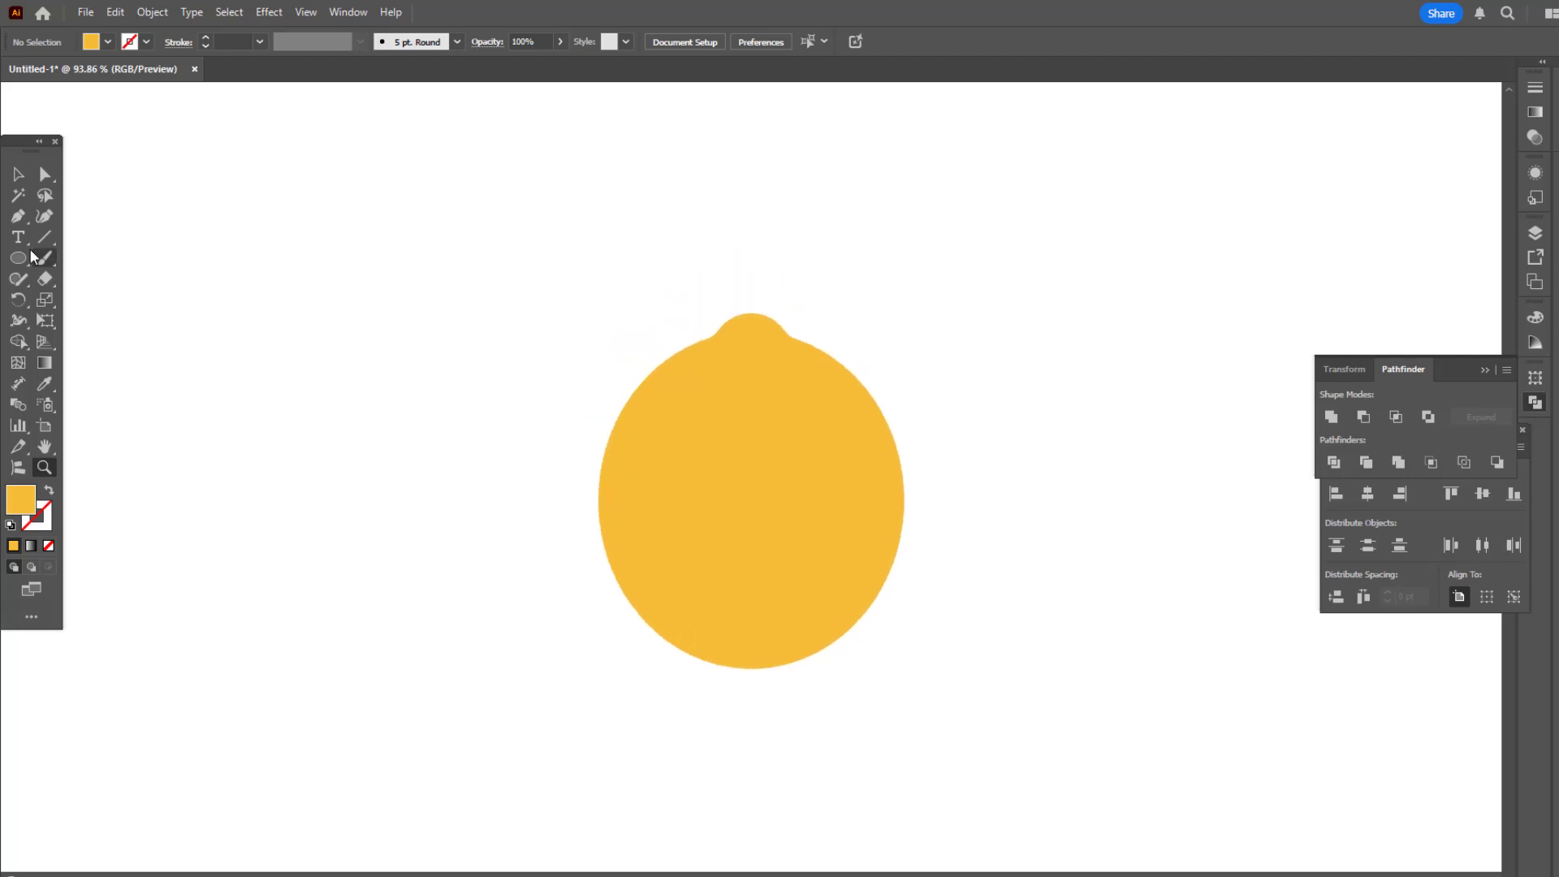
pyautogui.click(18, 258)
pyautogui.moveTo(317, 257); pyautogui.dragTo(480, 478)
pyautogui.click(18, 173)
# Duplicate the circle in front, shift the copy right to overlap the original, and intersect both into a leaf shape.
pyautogui.click(115, 13)
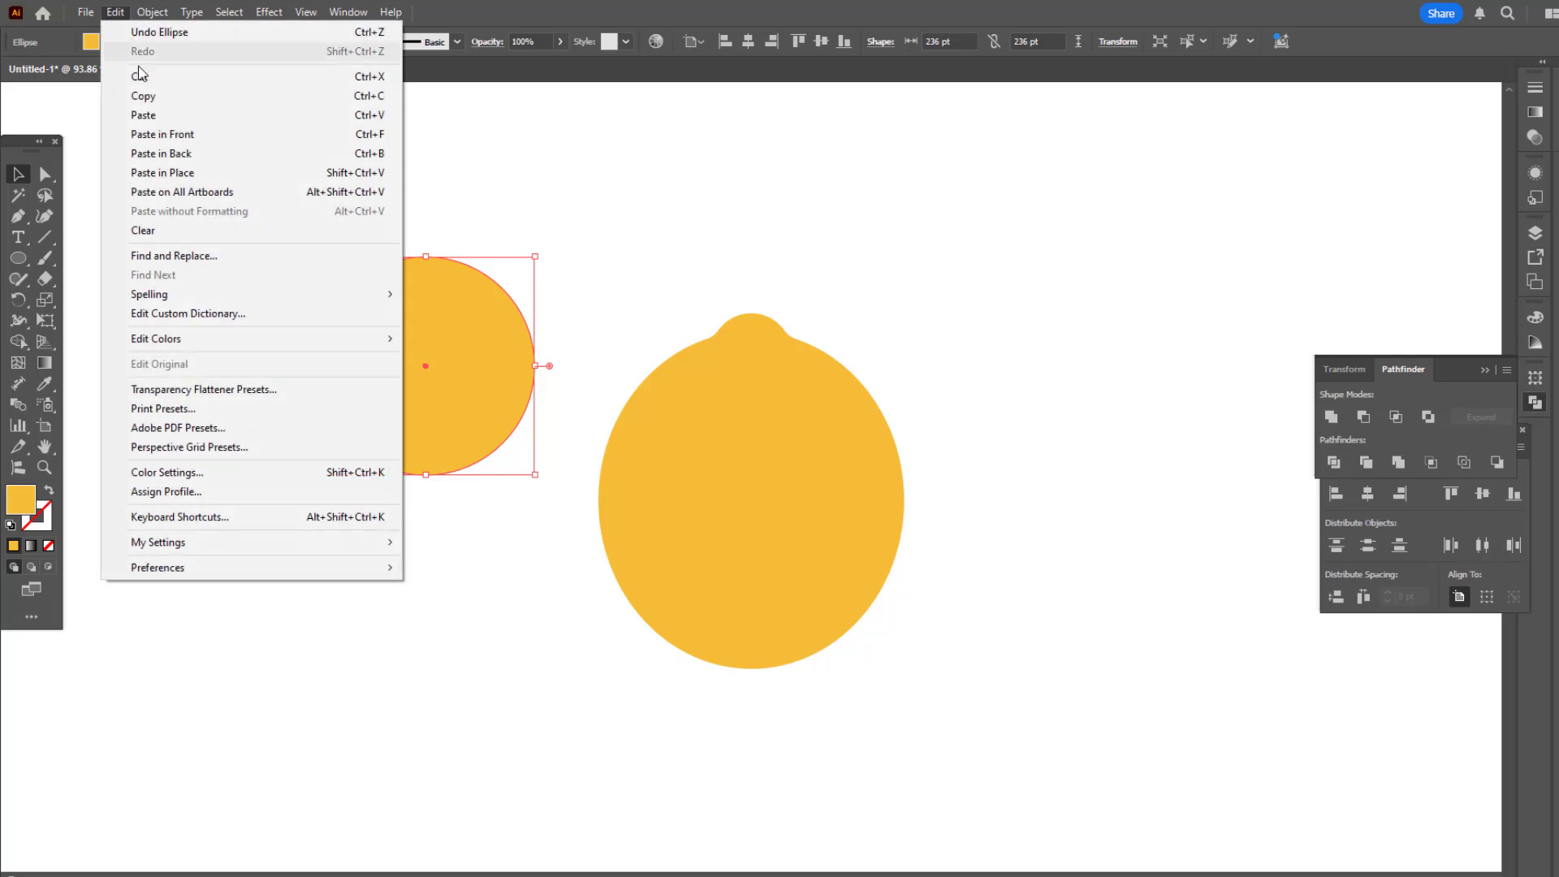
pyautogui.click(143, 96)
pyautogui.click(115, 12)
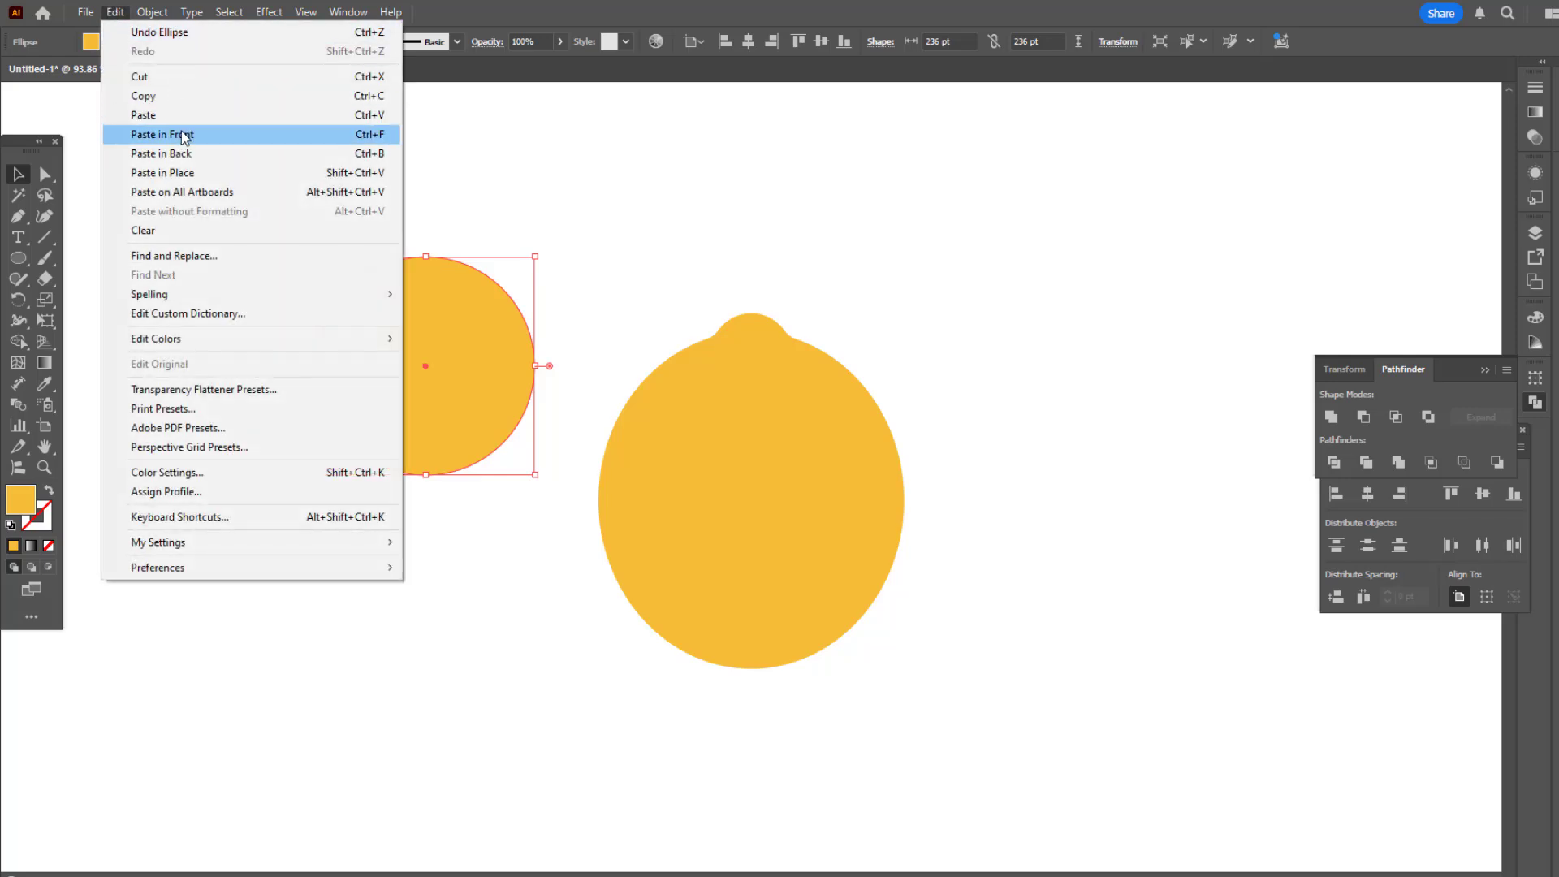
pyautogui.click(182, 135)
pyautogui.moveTo(458, 387); pyautogui.dragTo(558, 386)
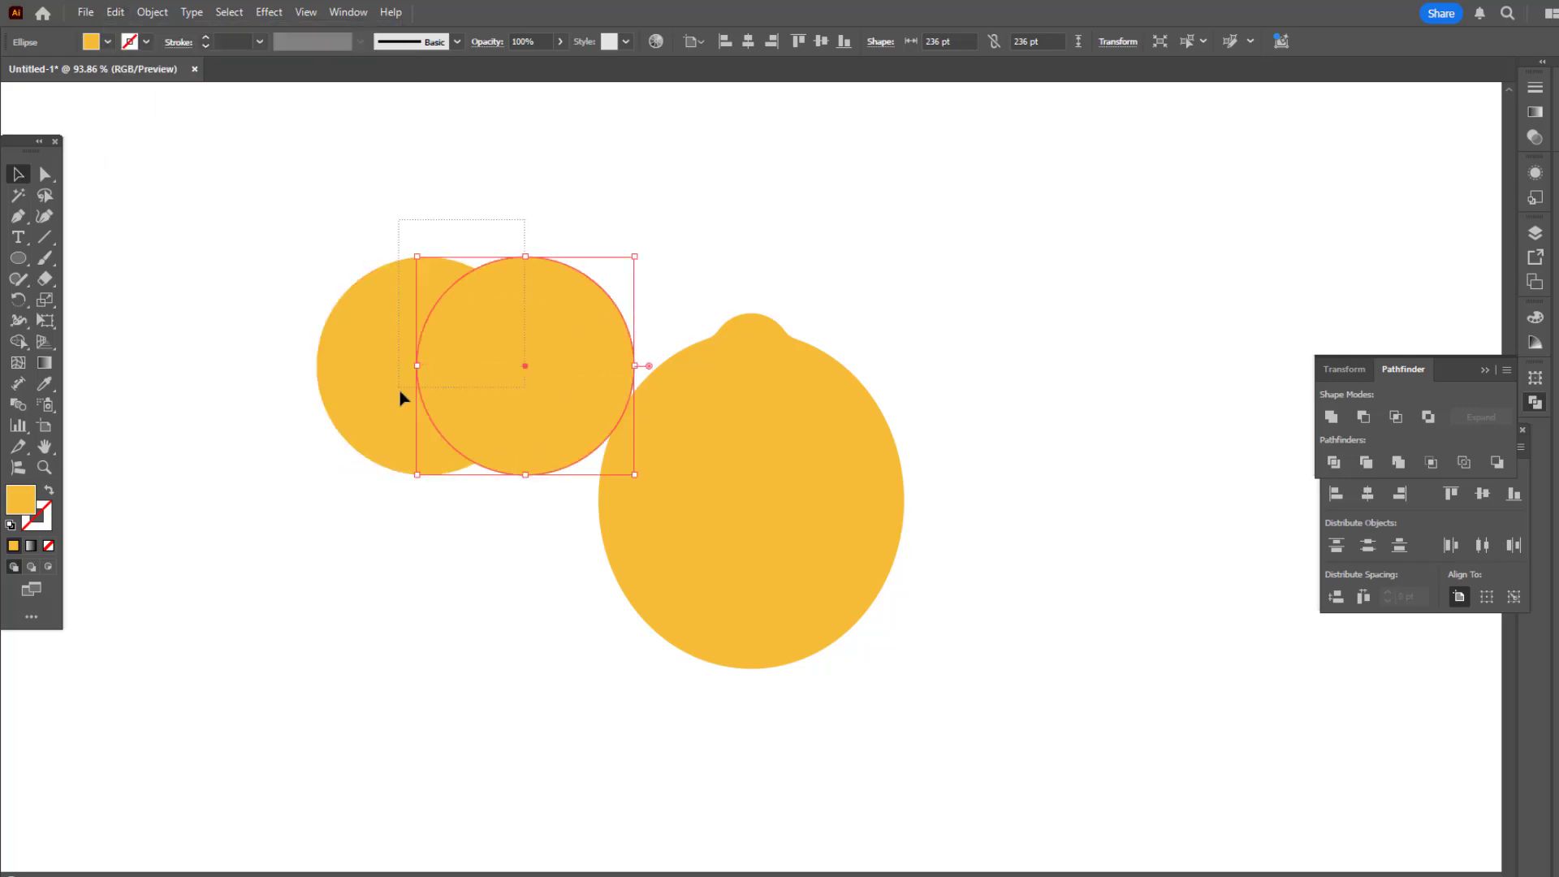
pyautogui.moveTo(400, 393); pyautogui.dragTo(413, 412)
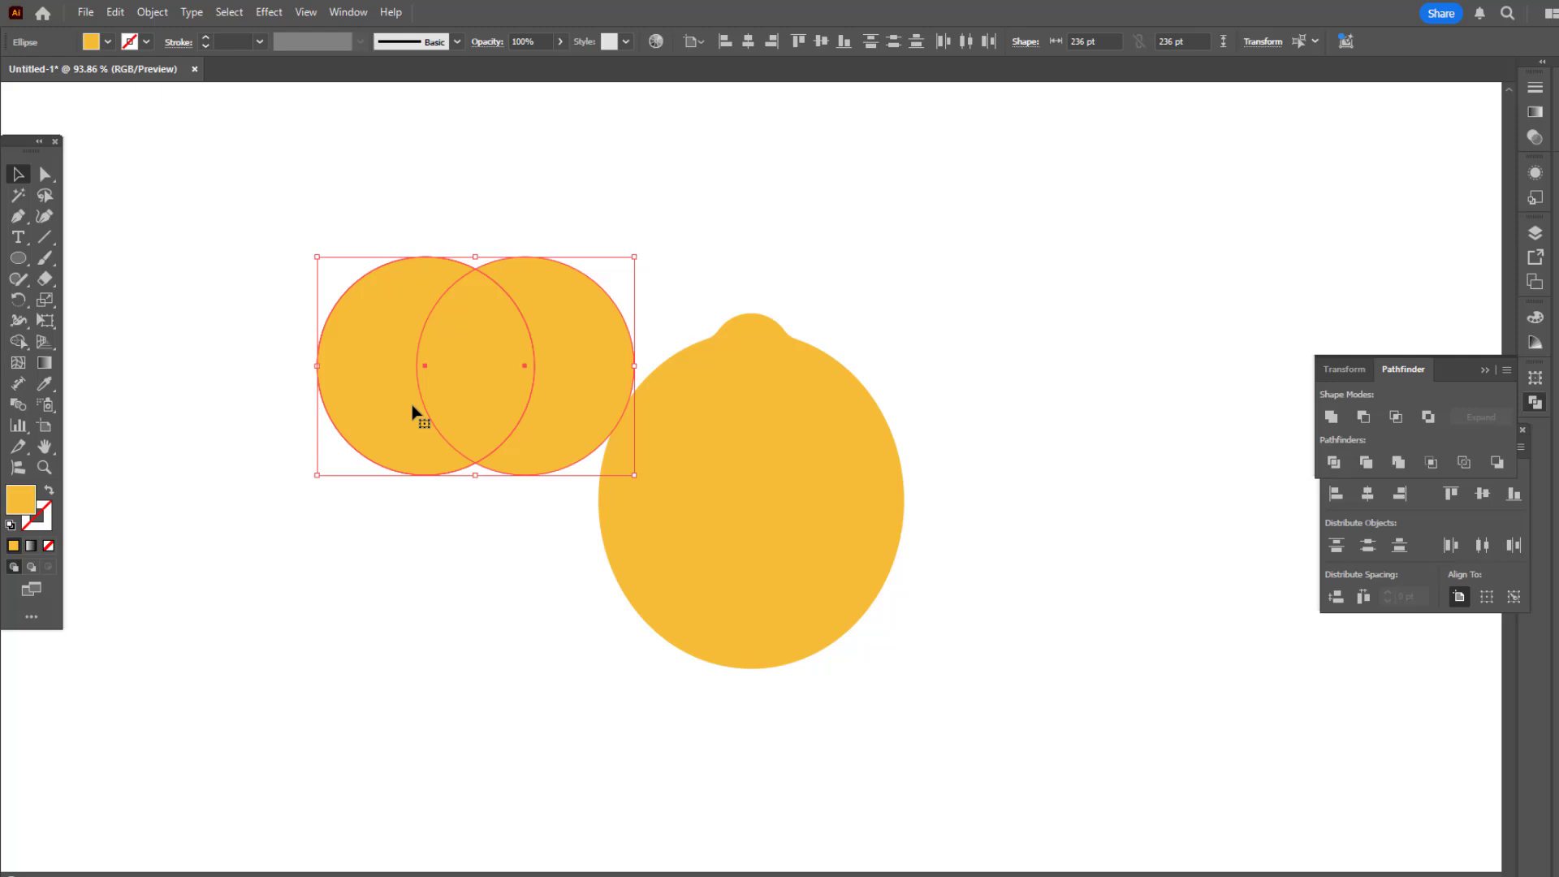
pyautogui.click(1390, 417)
# Fill the leaf shape with olive green #a0af0b.
pyautogui.doubleClick(29, 512)
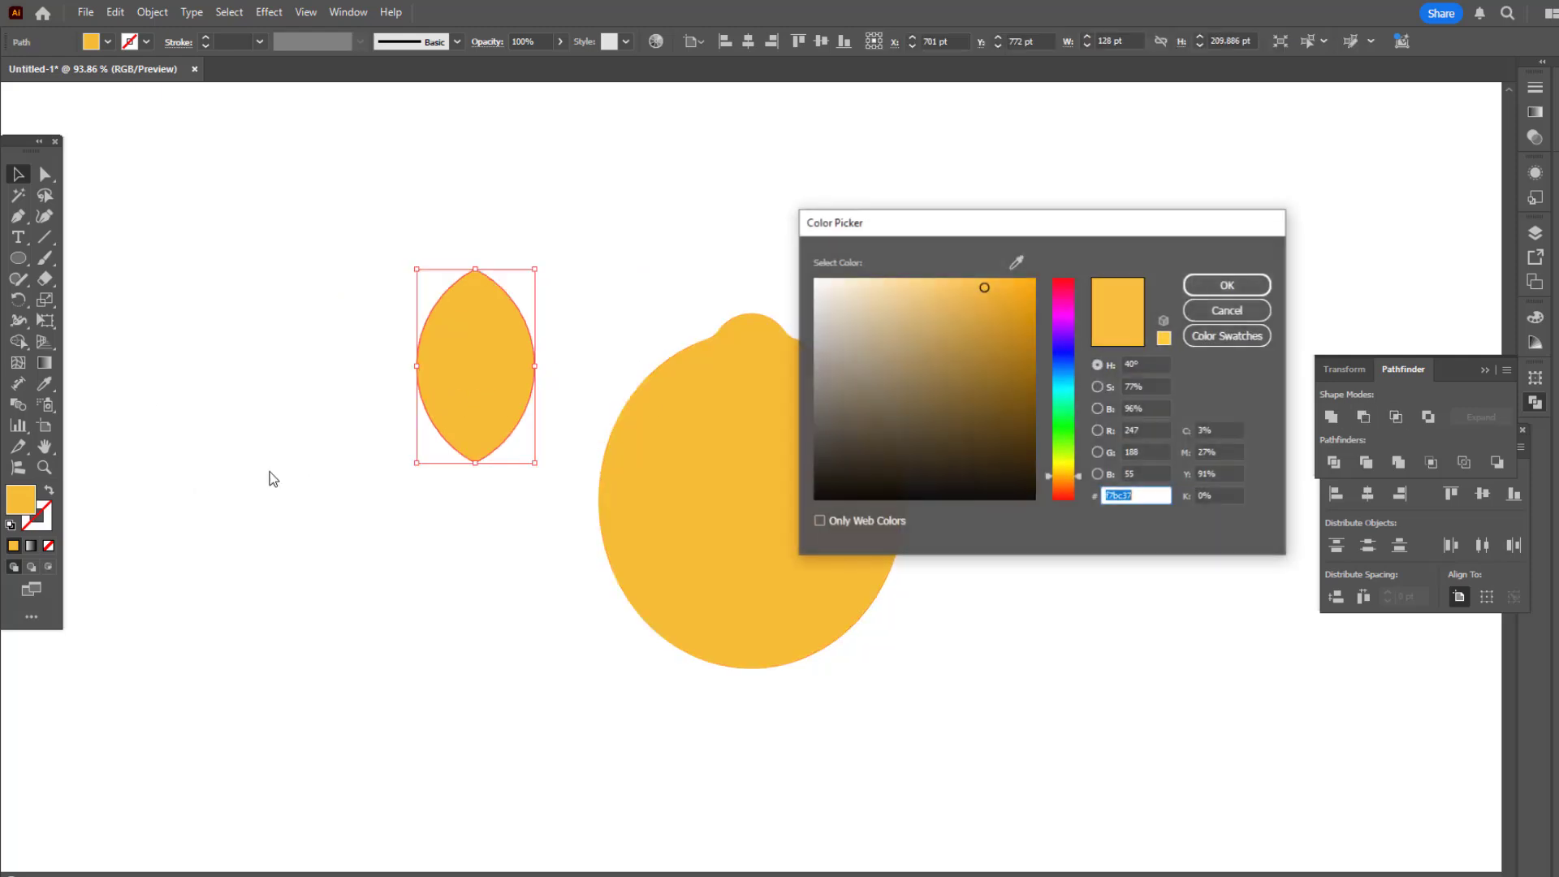
pyautogui.click(1066, 460)
pyautogui.click(988, 331)
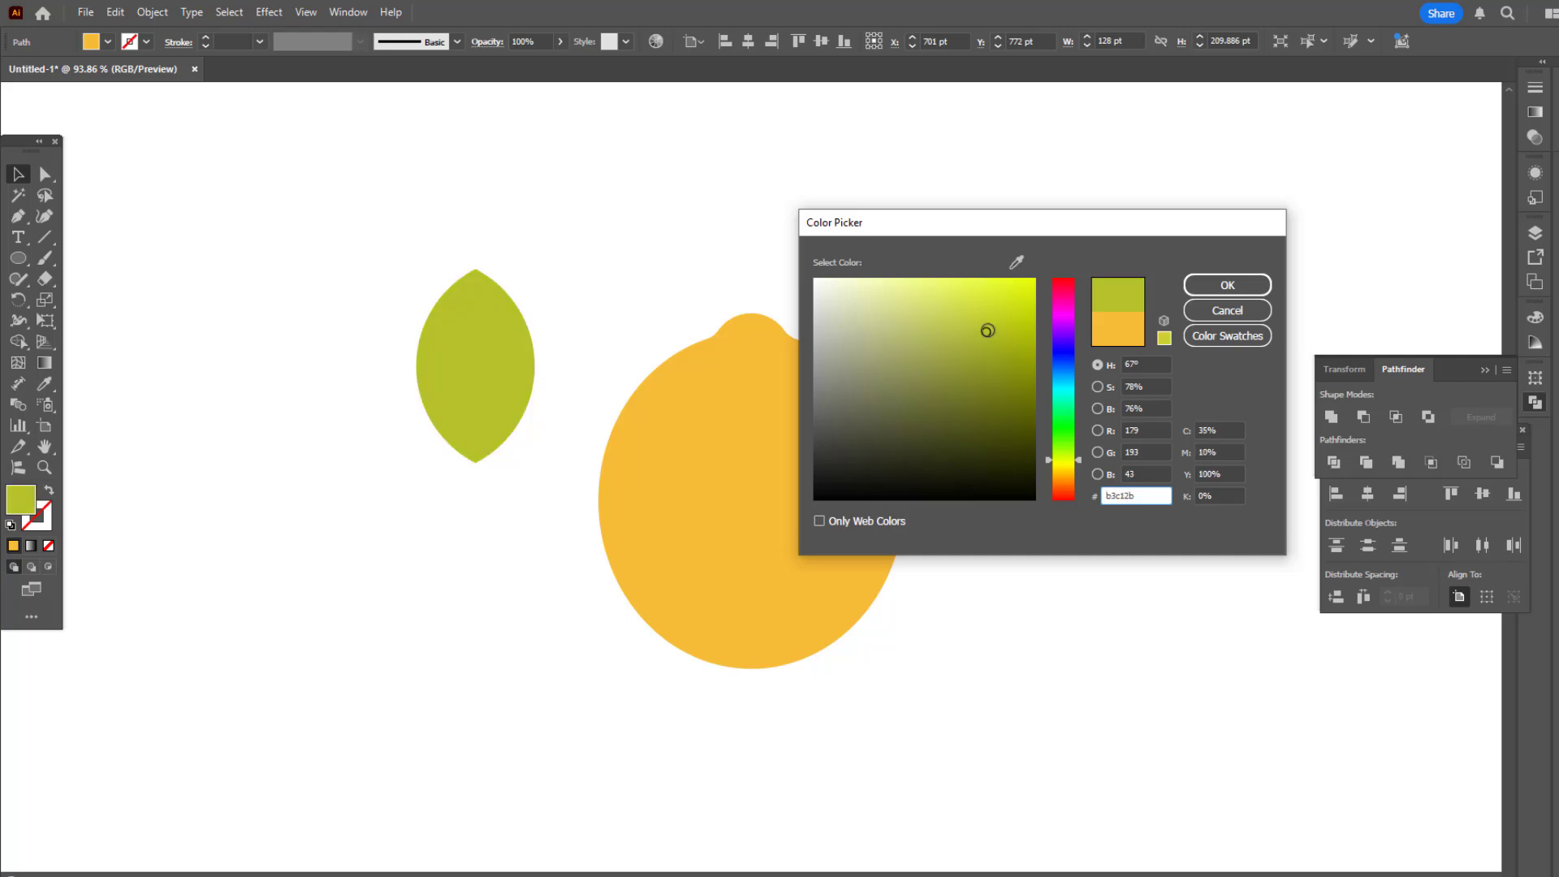
pyautogui.moveTo(990, 333); pyautogui.dragTo(988, 343)
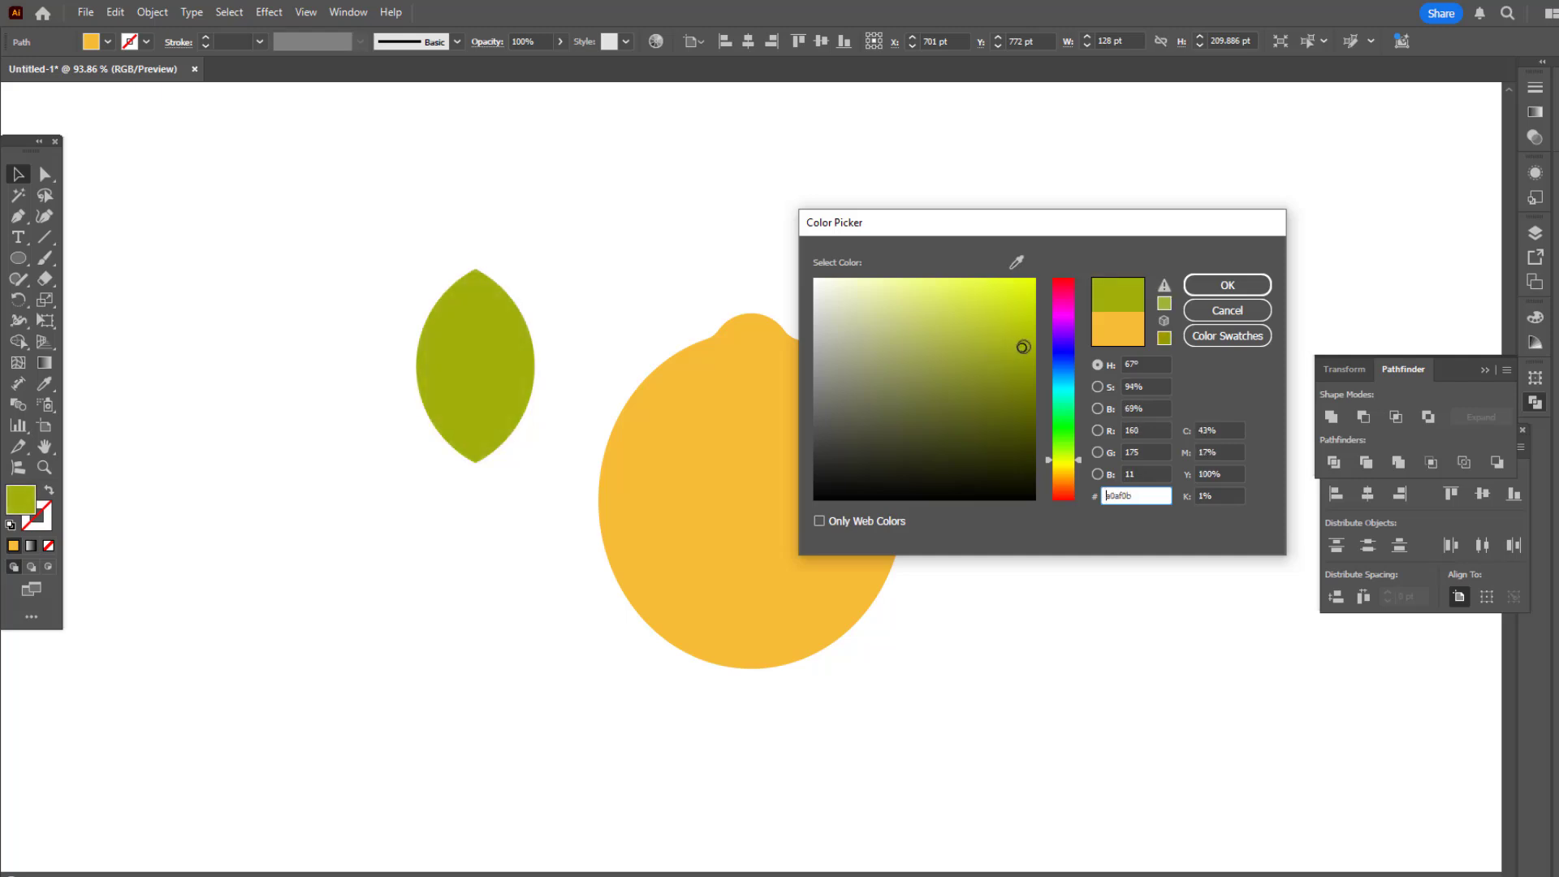
pyautogui.click(1197, 289)
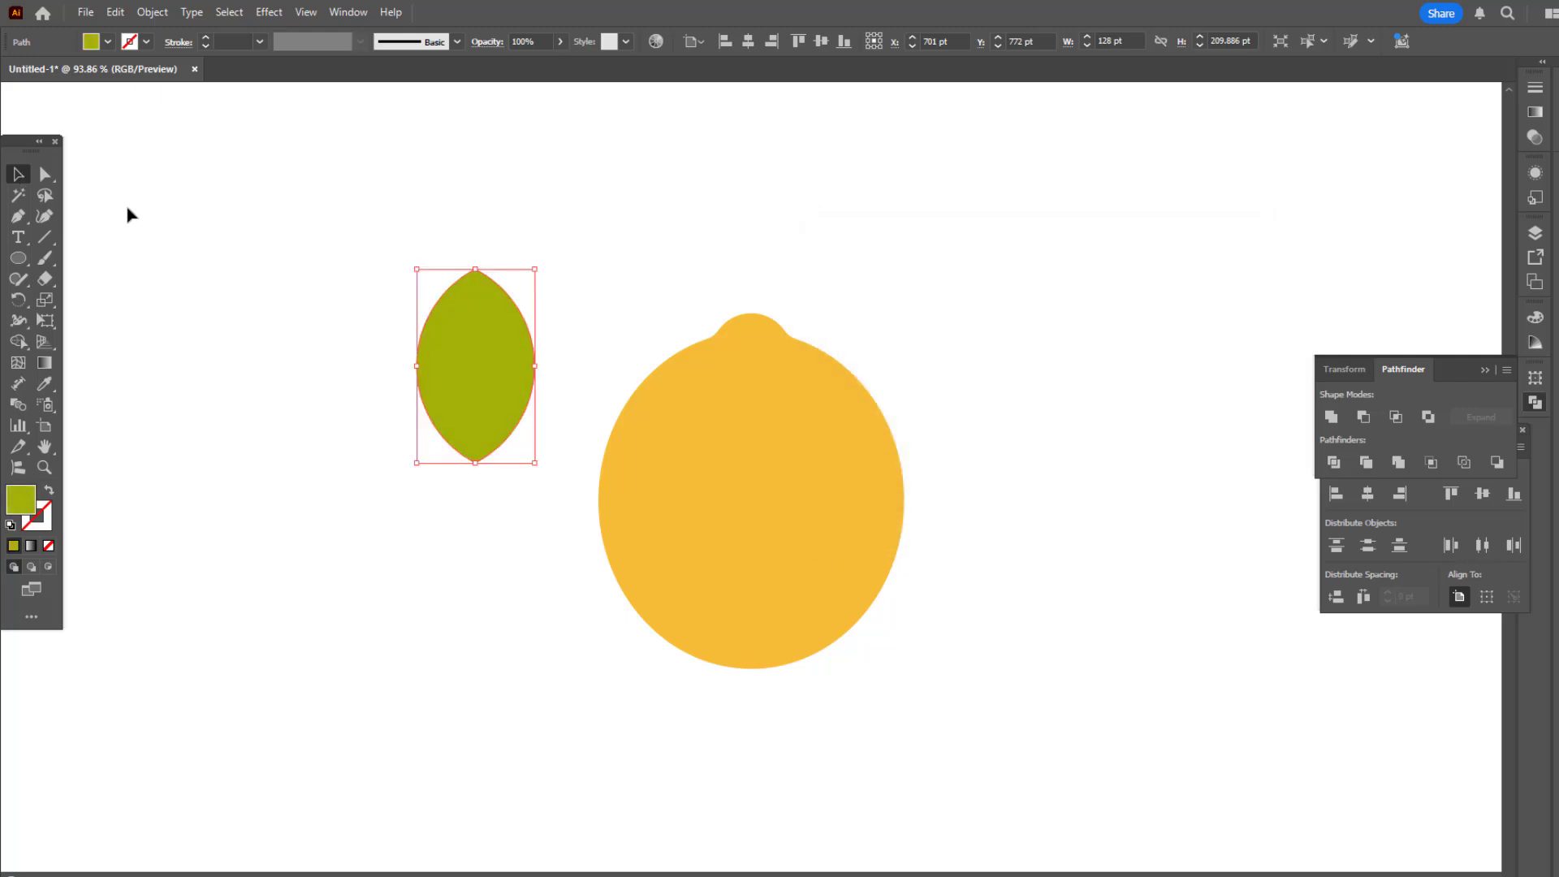
# Move the leaf onto the centre of the fruit's top bump and fill it with green #3e963c.
pyautogui.moveTo(490, 359); pyautogui.dragTo(766, 247)
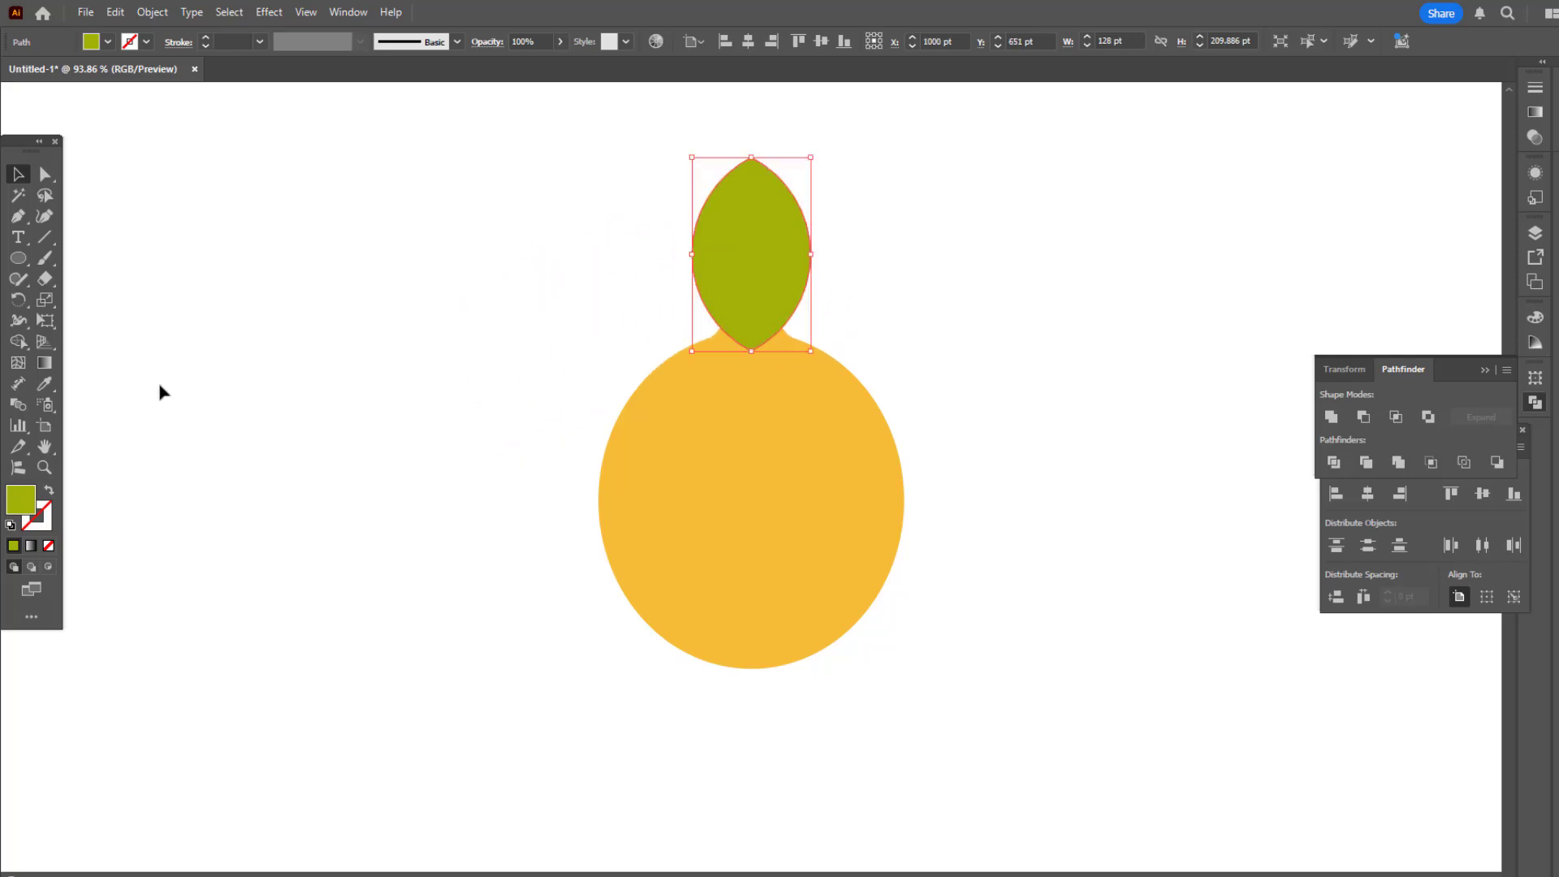
pyautogui.doubleClick(18, 505)
pyautogui.click(1068, 429)
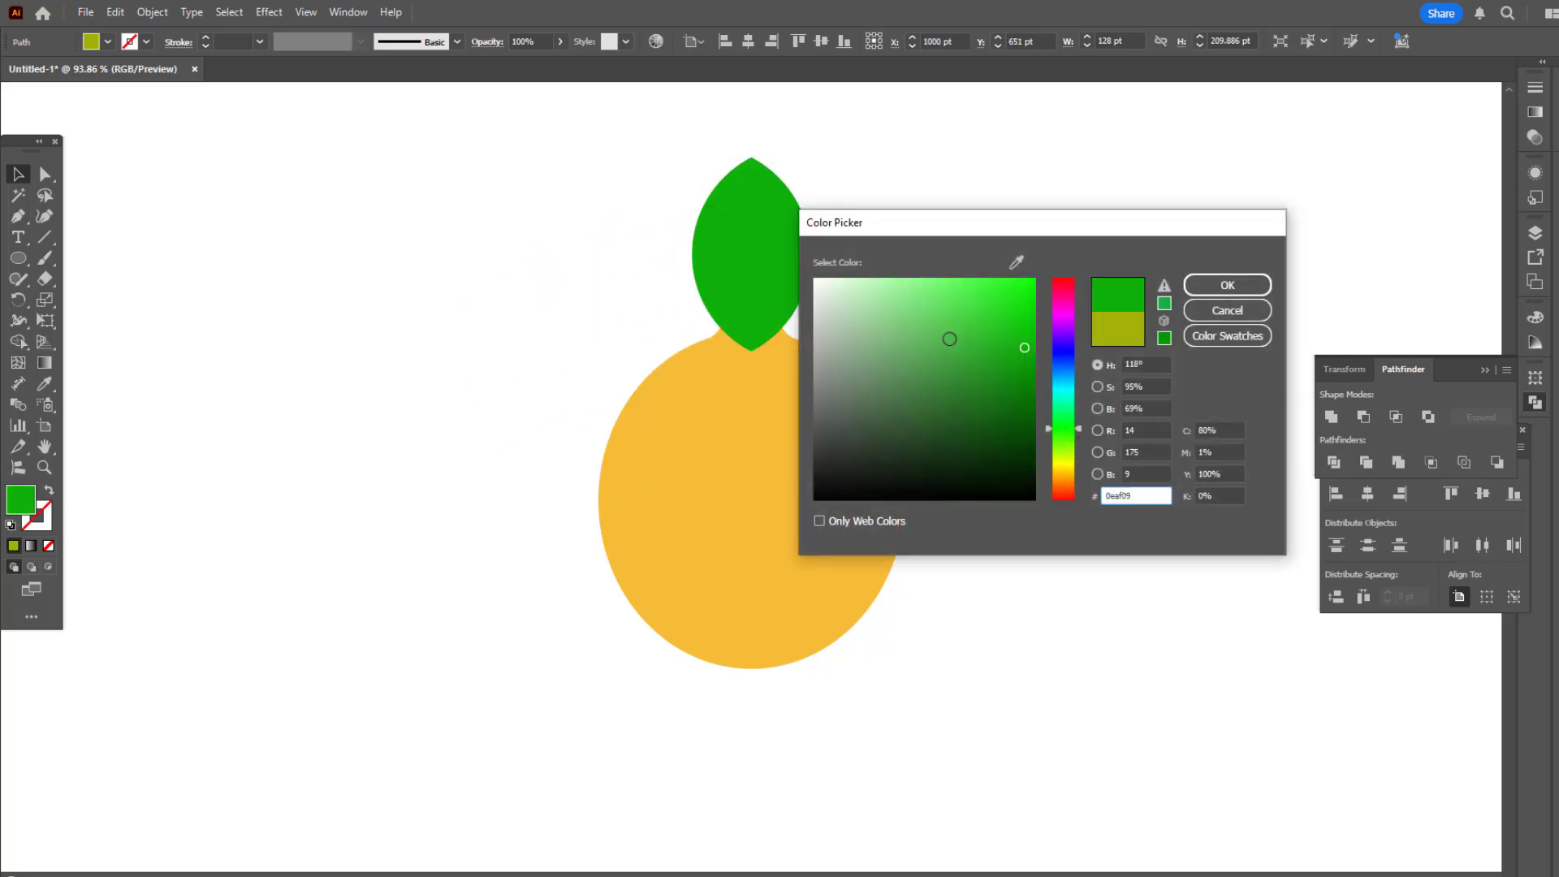
pyautogui.click(972, 386)
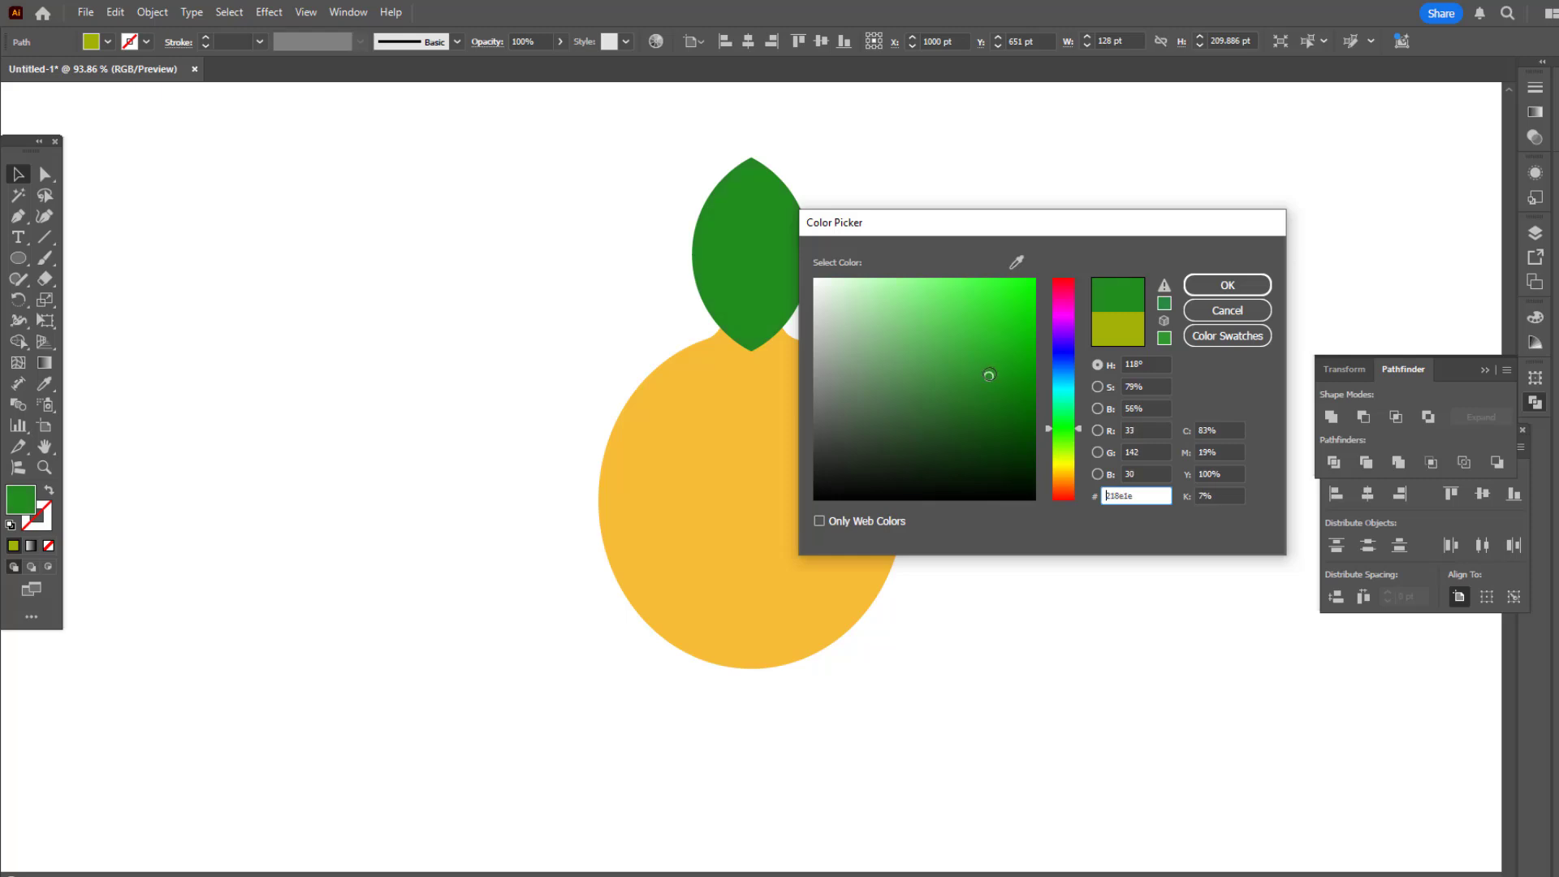
pyautogui.moveTo(989, 374); pyautogui.dragTo(947, 369)
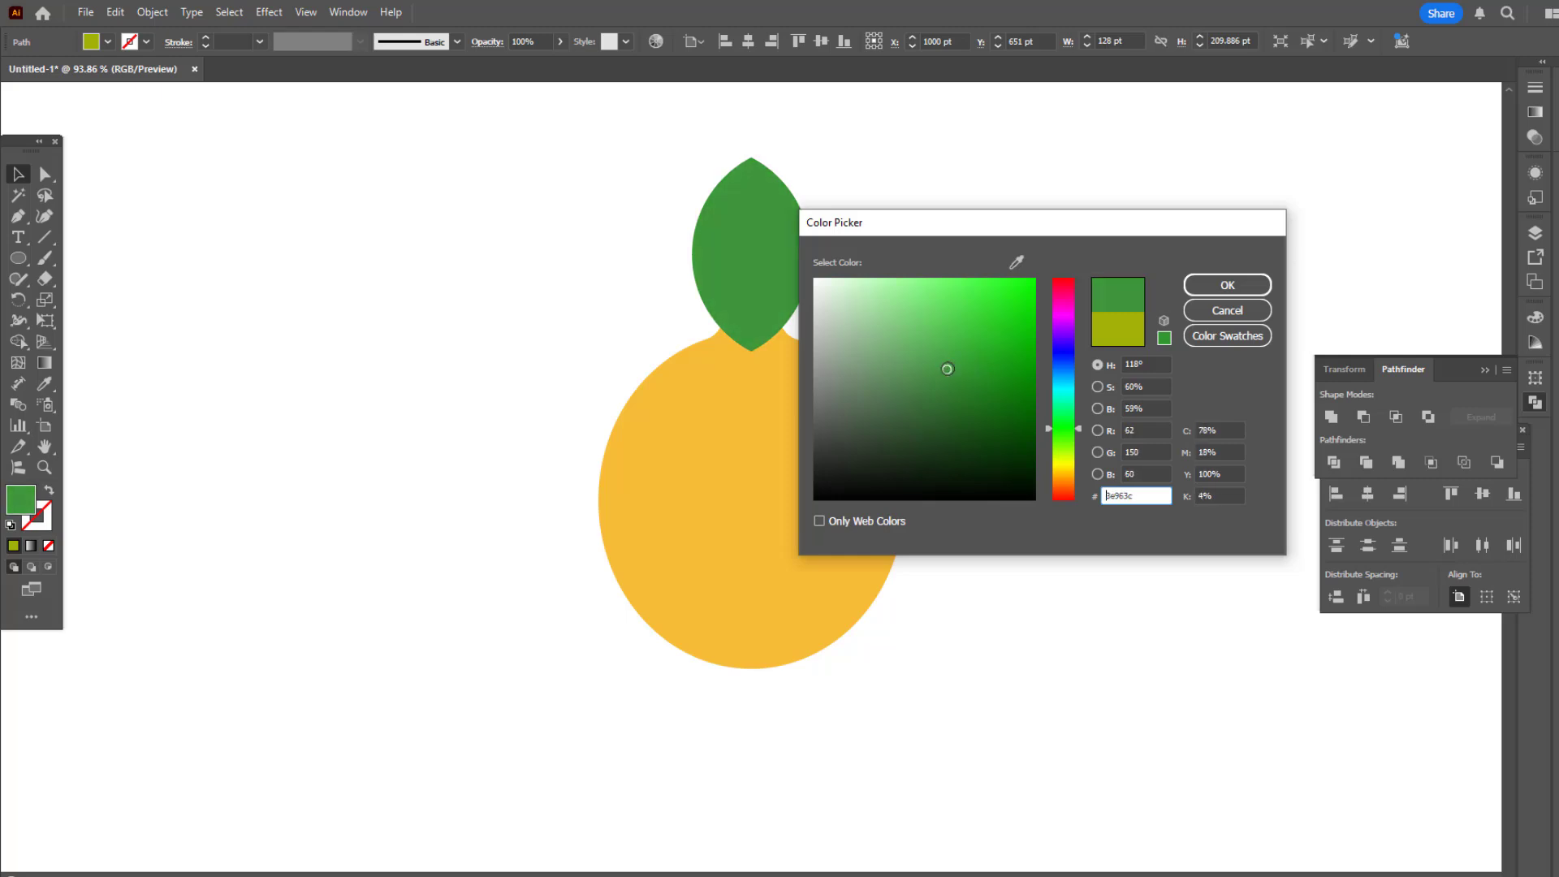
pyautogui.click(1194, 287)
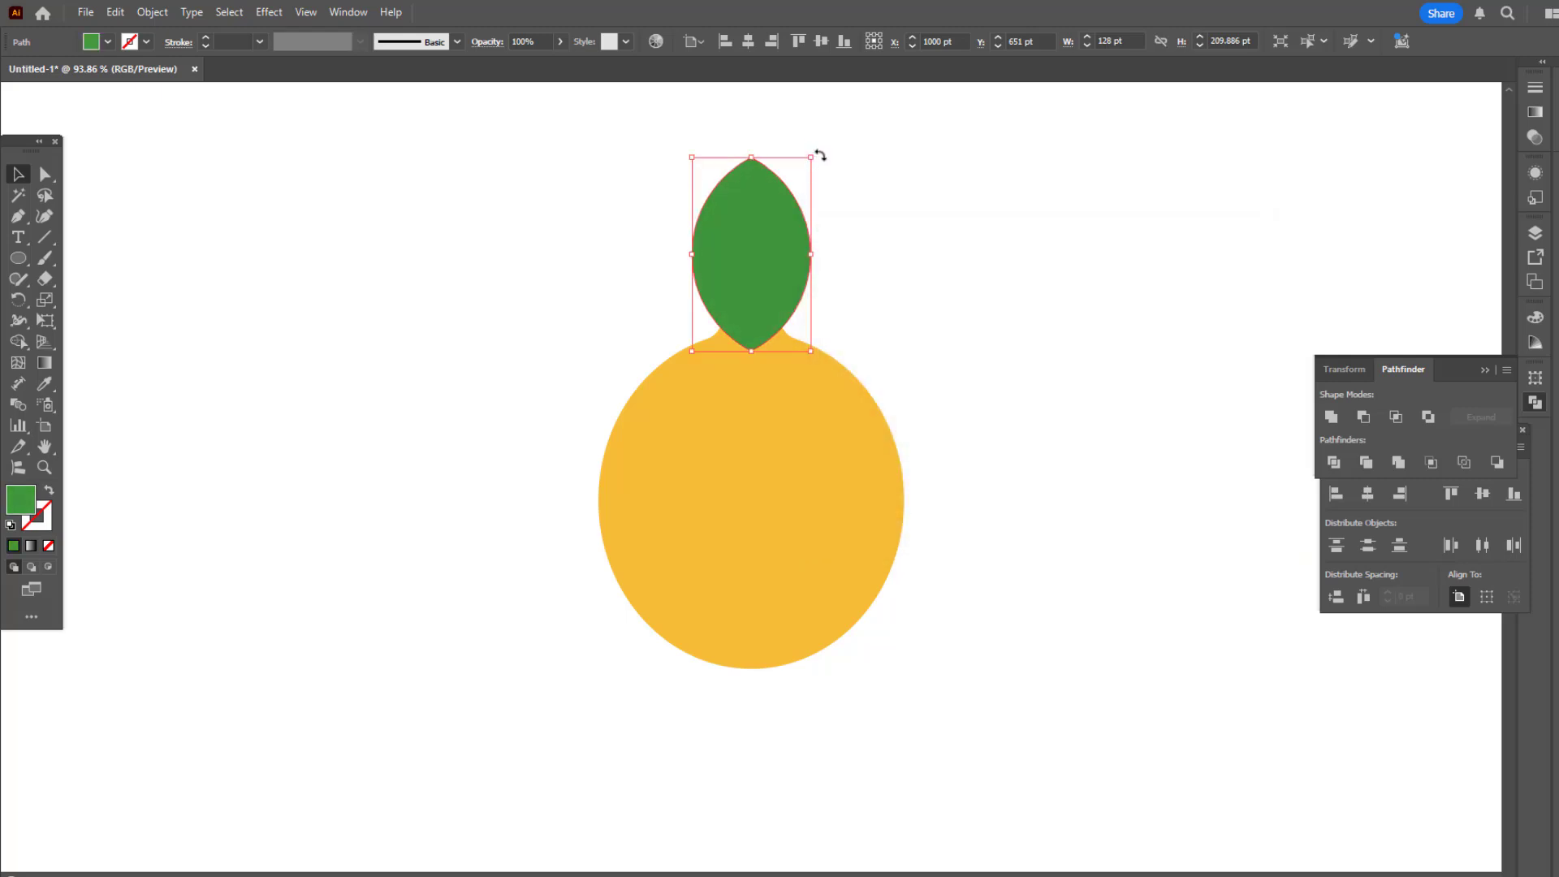
# Tilt the leaf to the right, send it behind the fruit, and position it just right of the top bump.
pyautogui.moveTo(820, 154); pyautogui.dragTo(858, 219)
pyautogui.moveTo(780, 256); pyautogui.dragTo(818, 311)
pyautogui.click(152, 12)
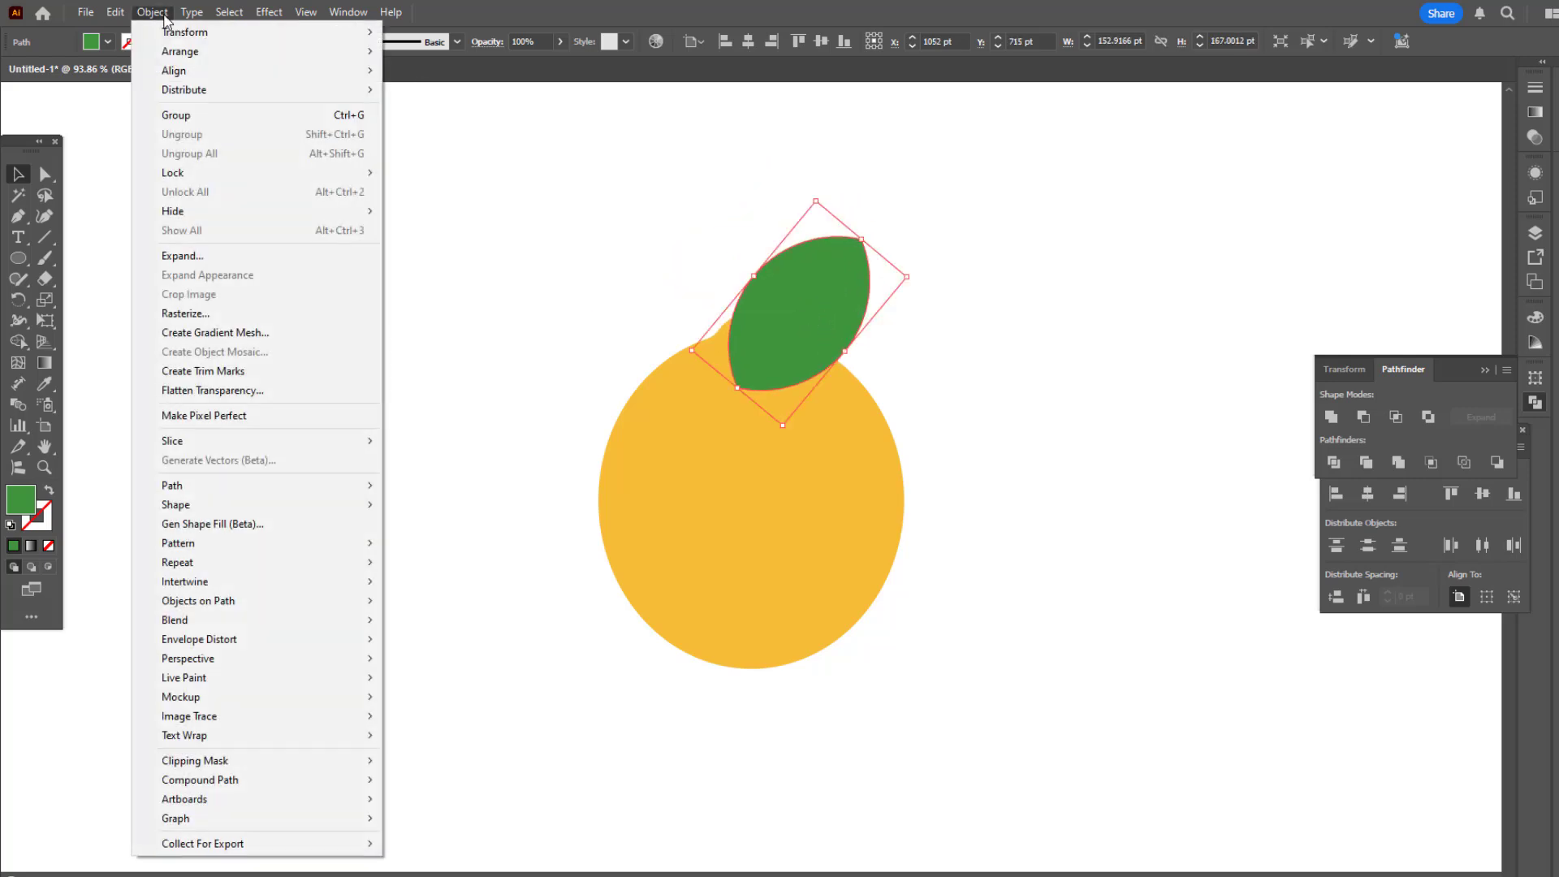
pyautogui.click(536, 112)
pyautogui.click(1021, 401)
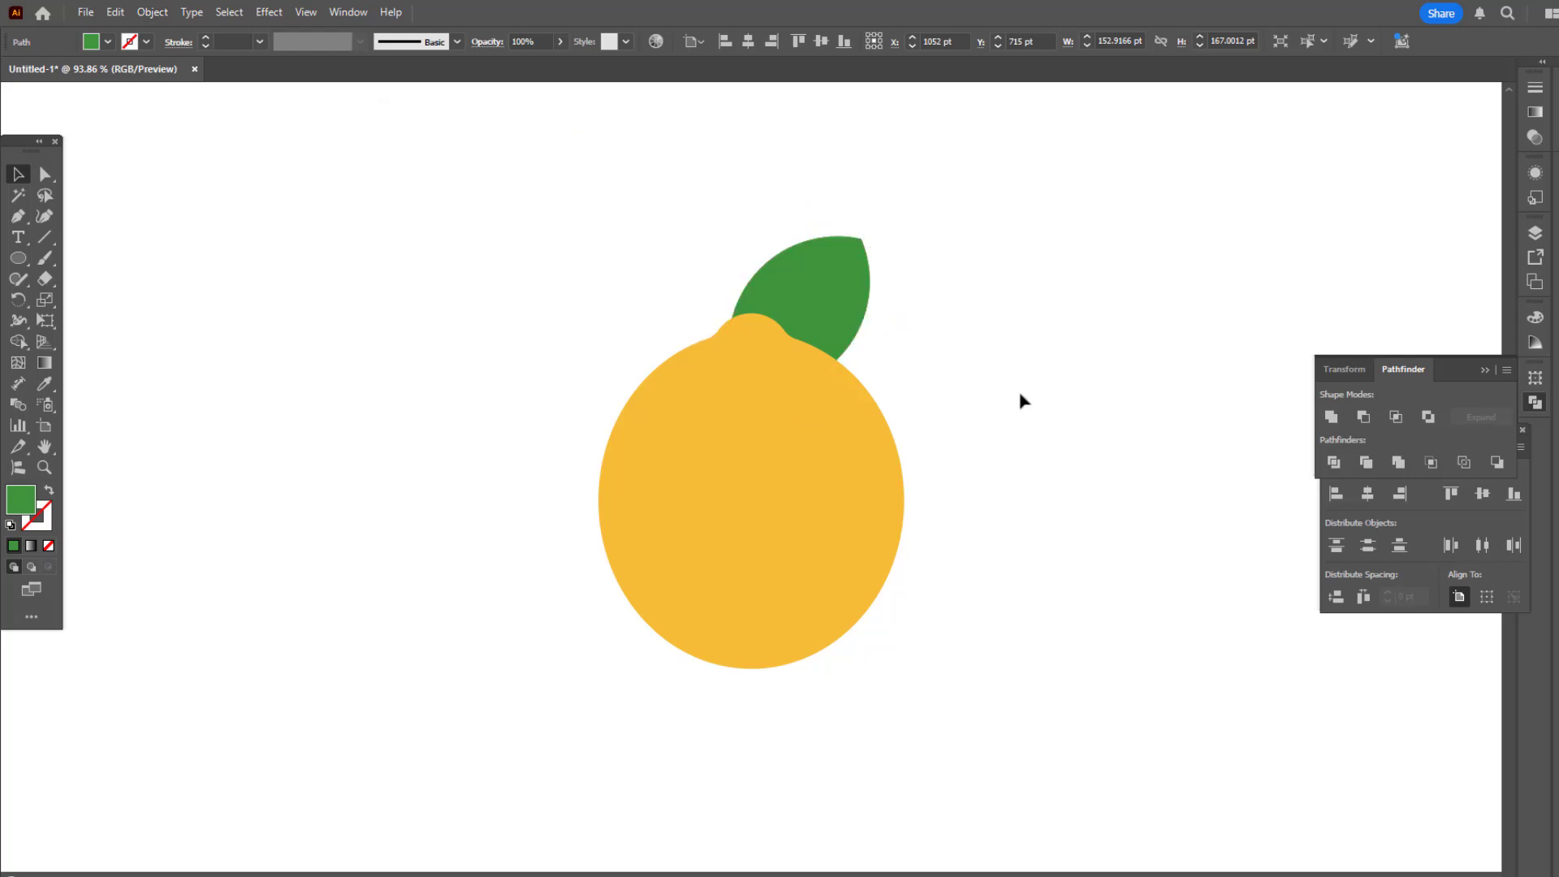
pyautogui.moveTo(796, 314); pyautogui.dragTo(802, 294)
# Duplicate the leaf, shrink the copy to about 95 × 155 pt, turn it upright, and place it behind the fruit's top bump.
pyautogui.click(116, 12)
pyautogui.click(144, 97)
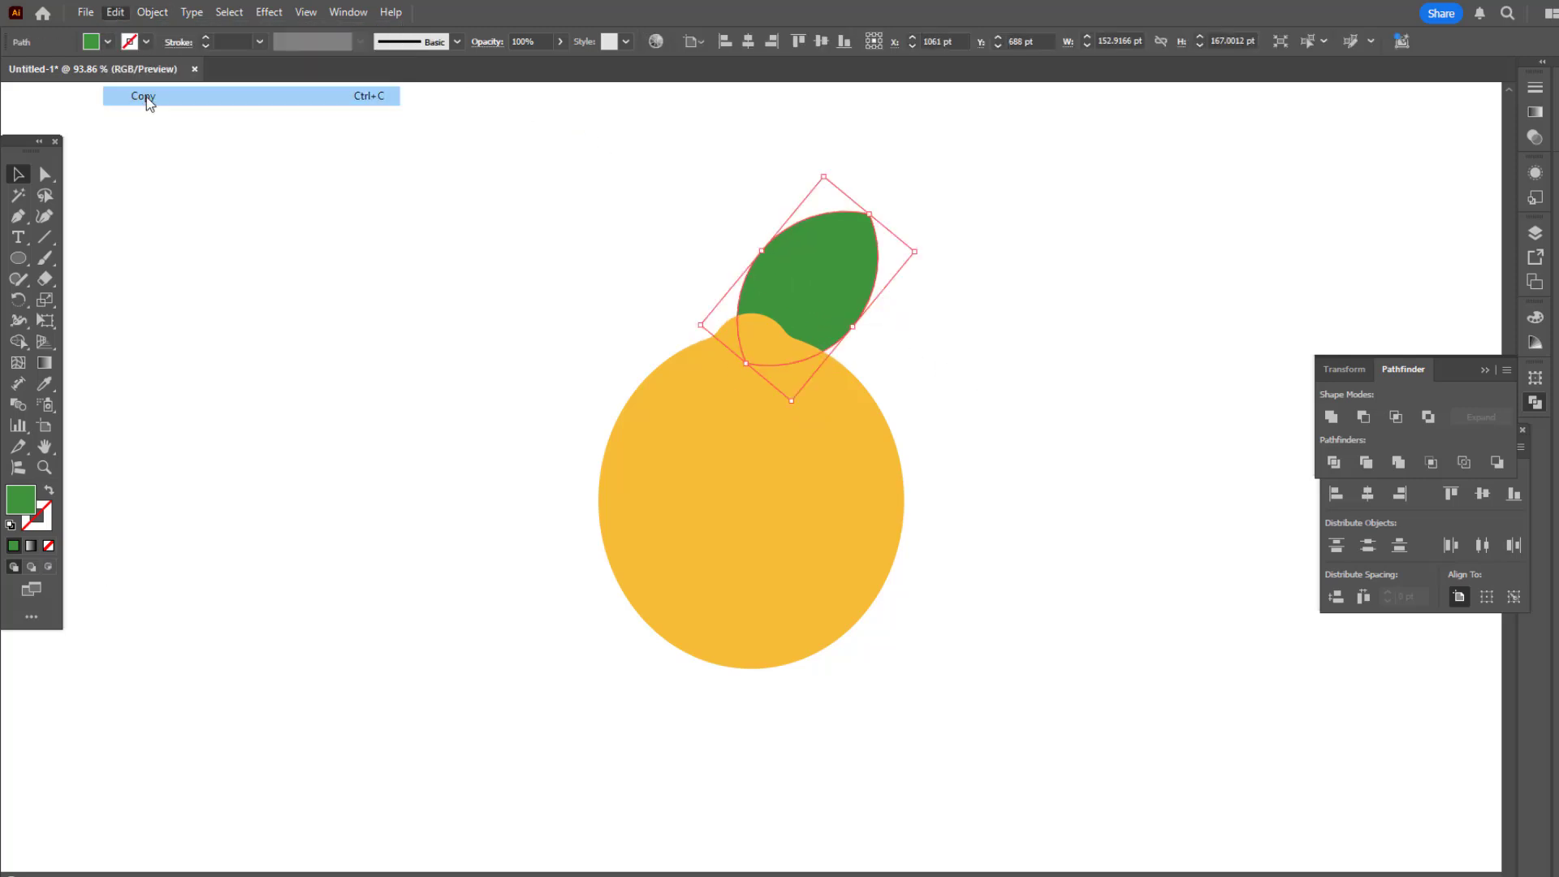
pyautogui.click(115, 13)
pyautogui.click(220, 134)
pyautogui.moveTo(915, 251); pyautogui.dragTo(812, 230)
pyautogui.moveTo(777, 269); pyautogui.dragTo(742, 260)
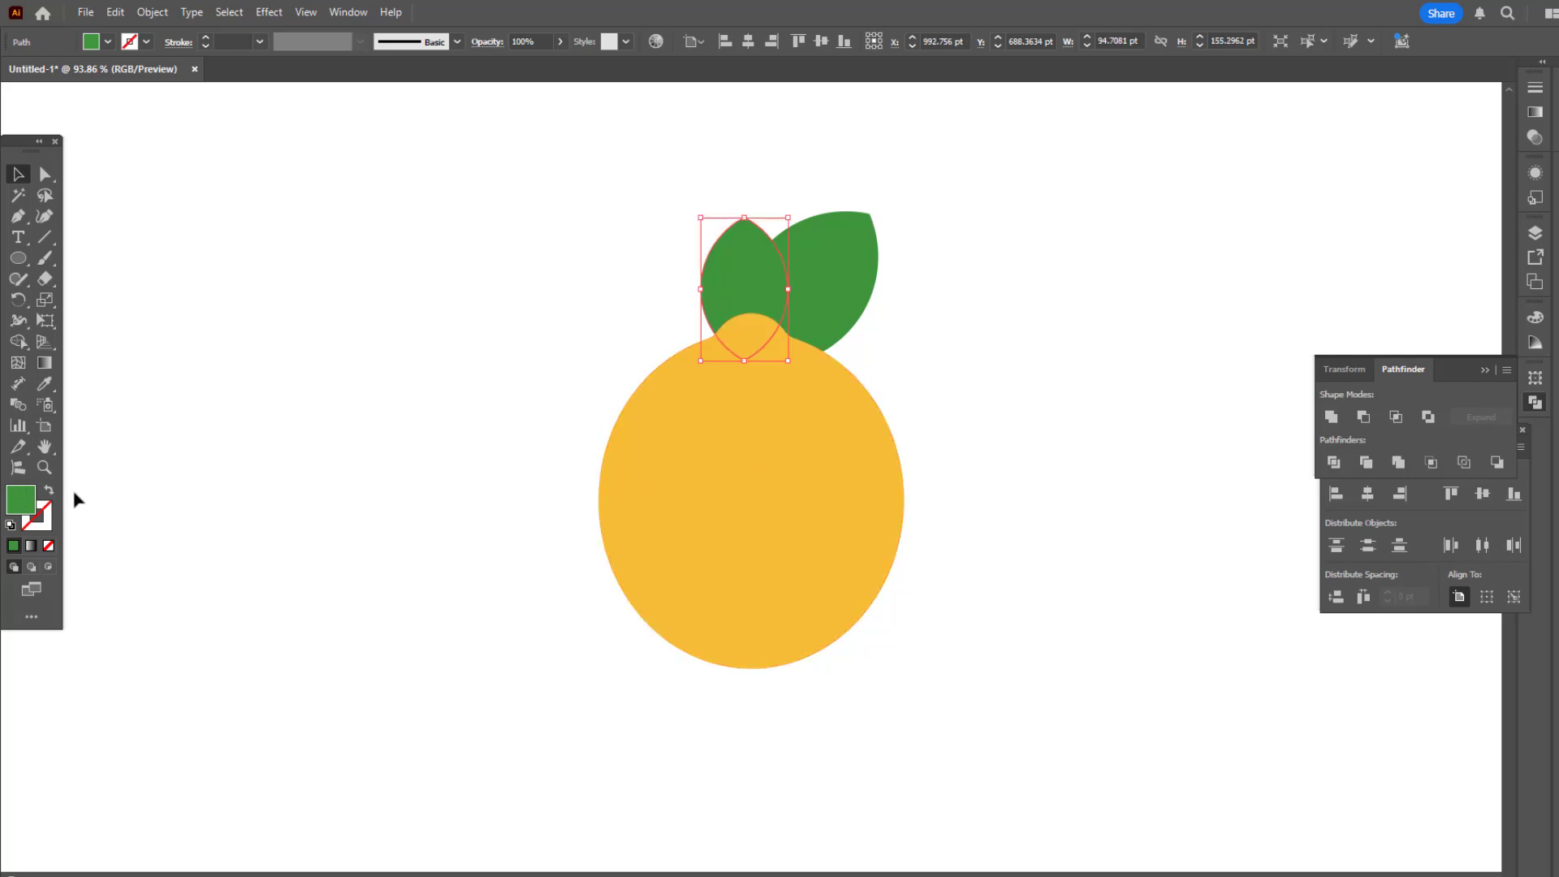
# Offset the small upright leaf's path outward to about 115 × 178 pt and fill the offset shape with dark green #30752e.
pyautogui.click(152, 13)
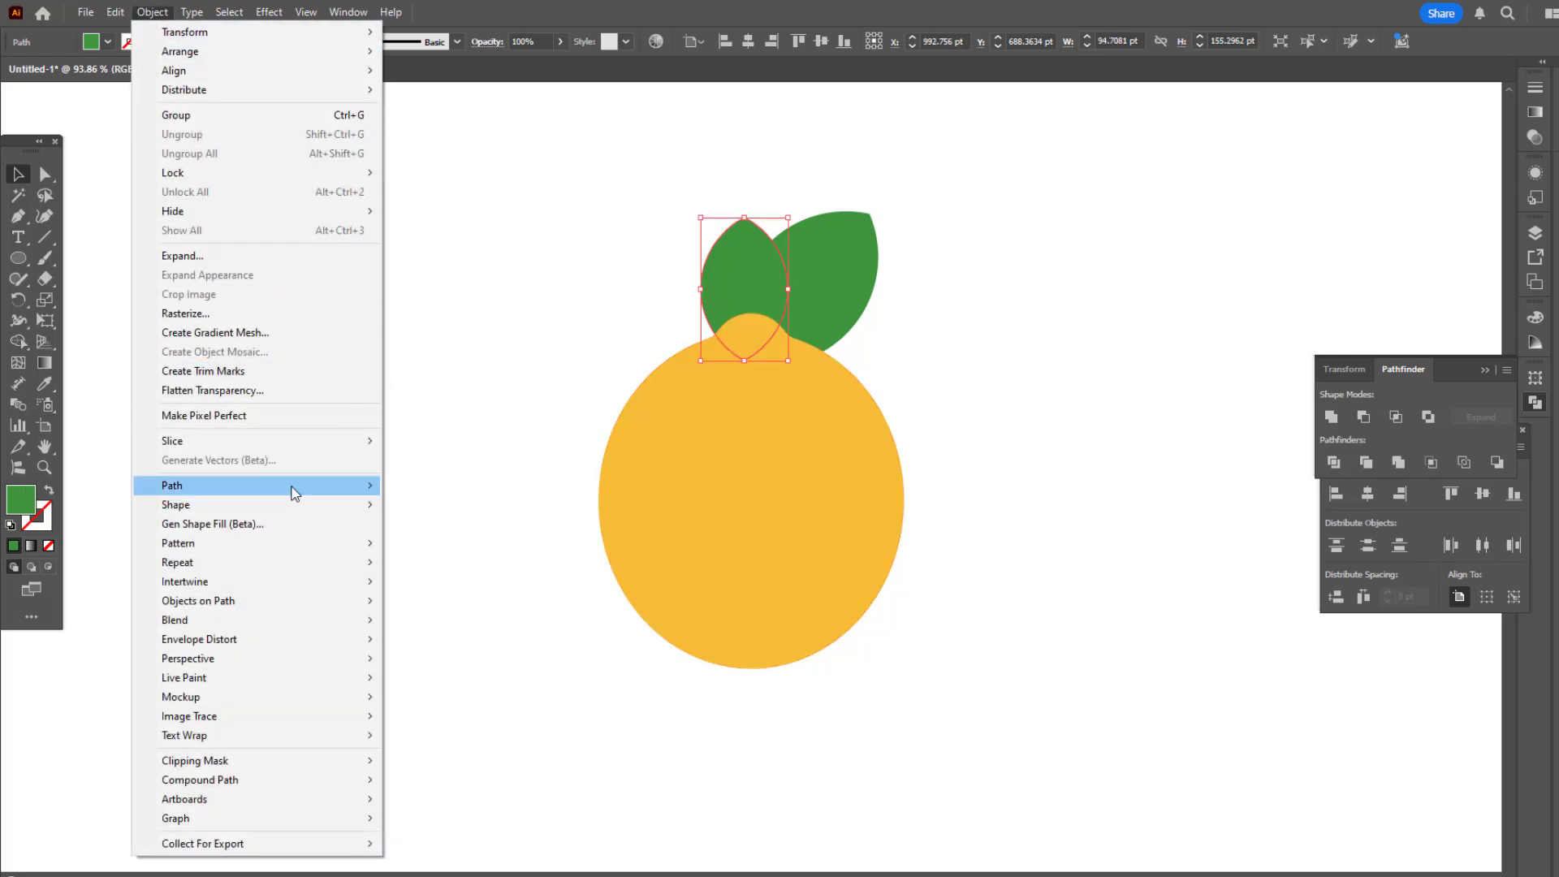
pyautogui.moveTo(295, 486)
pyautogui.click(479, 551)
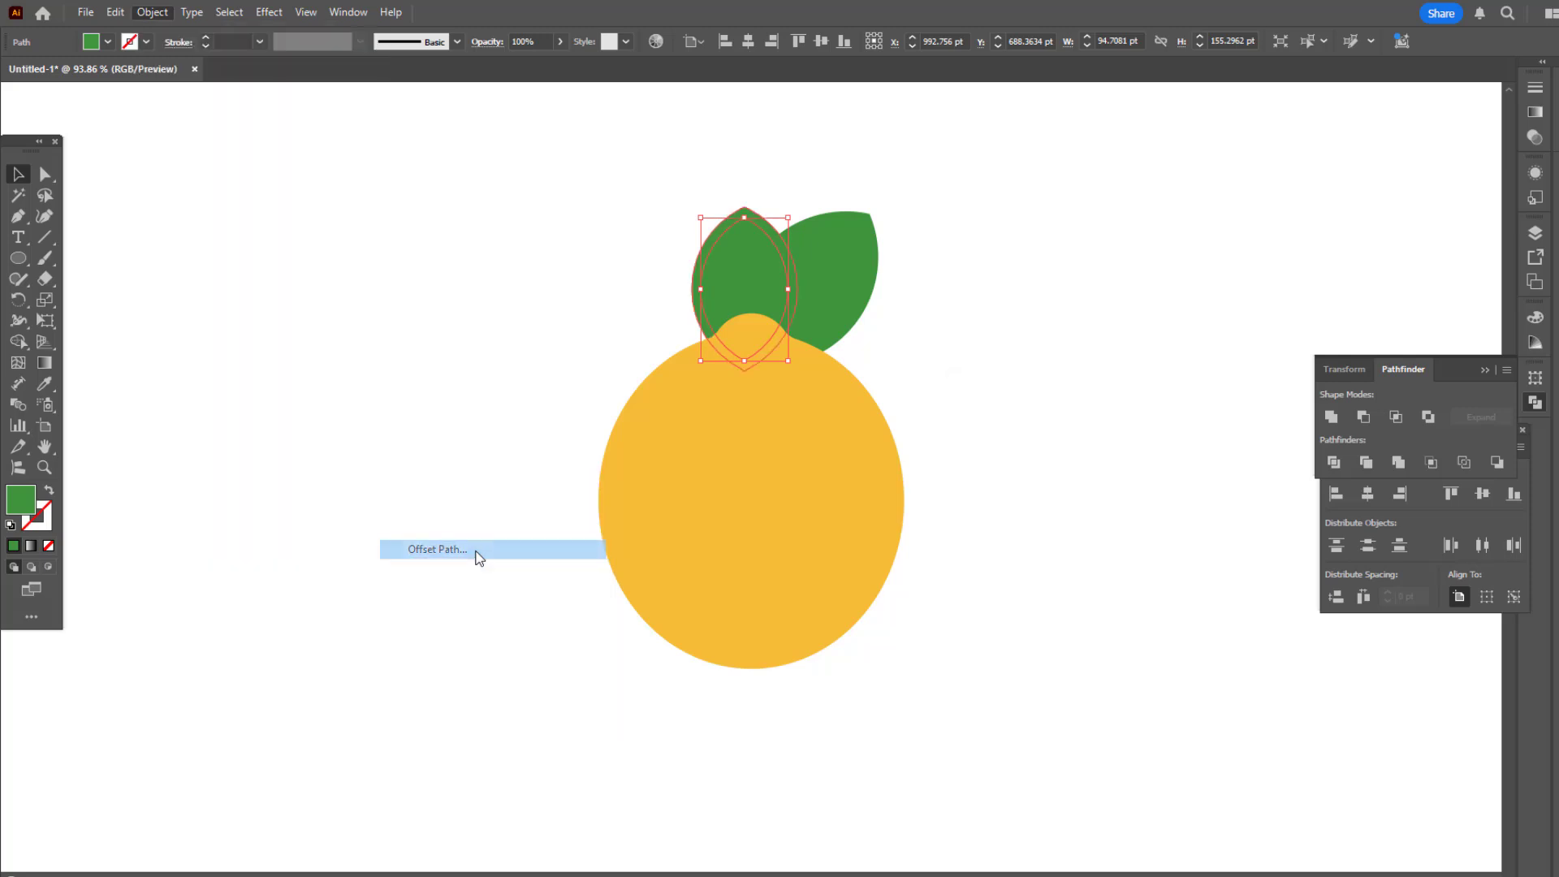
pyautogui.click(1062, 520)
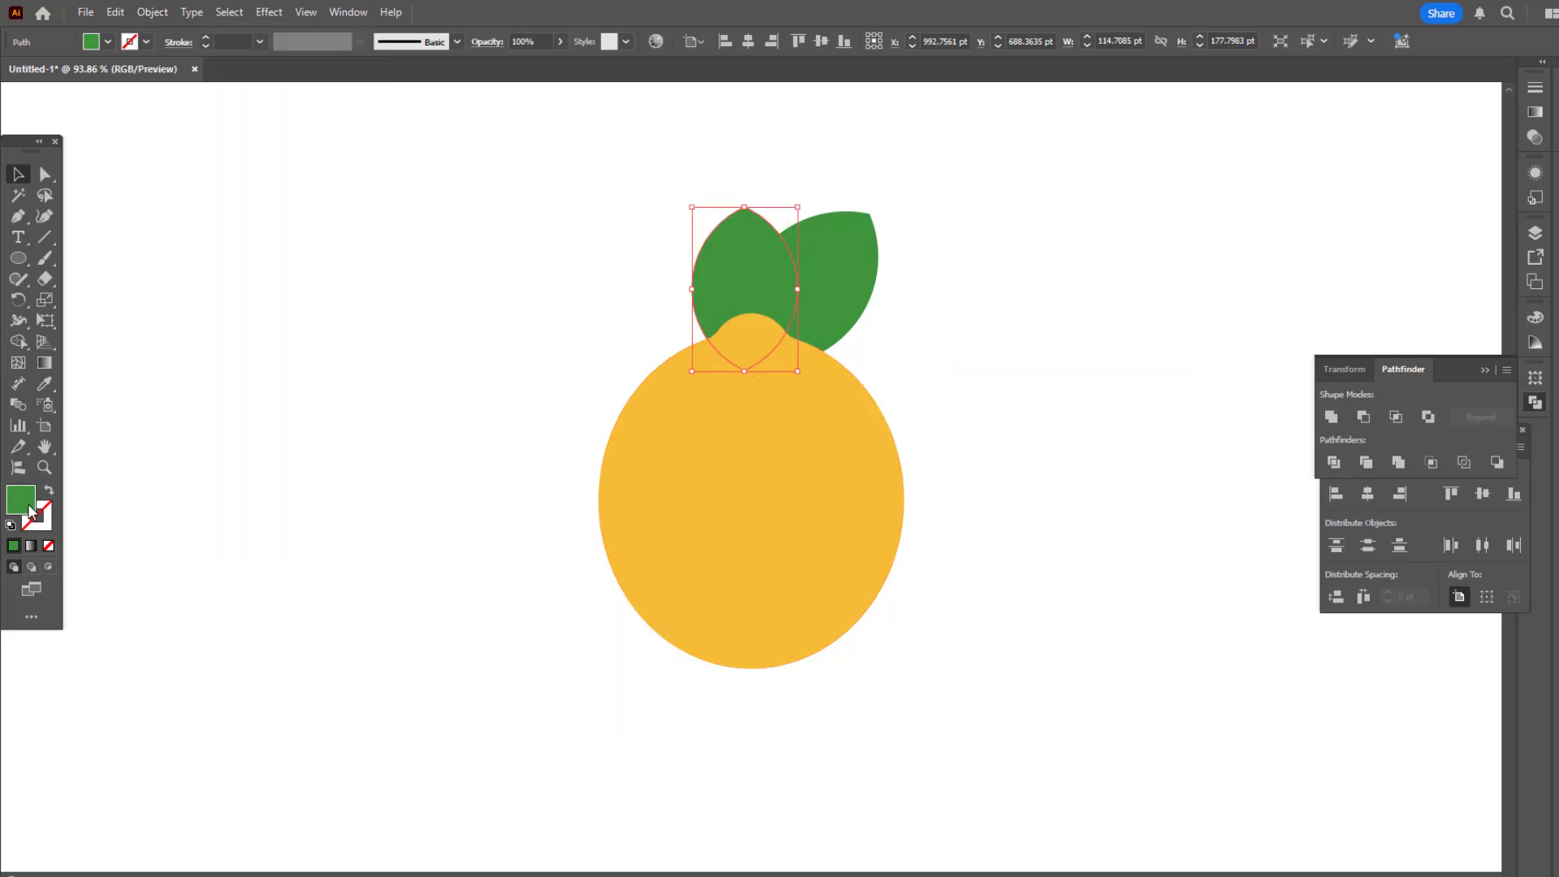
pyautogui.doubleClick(30, 509)
pyautogui.click(949, 397)
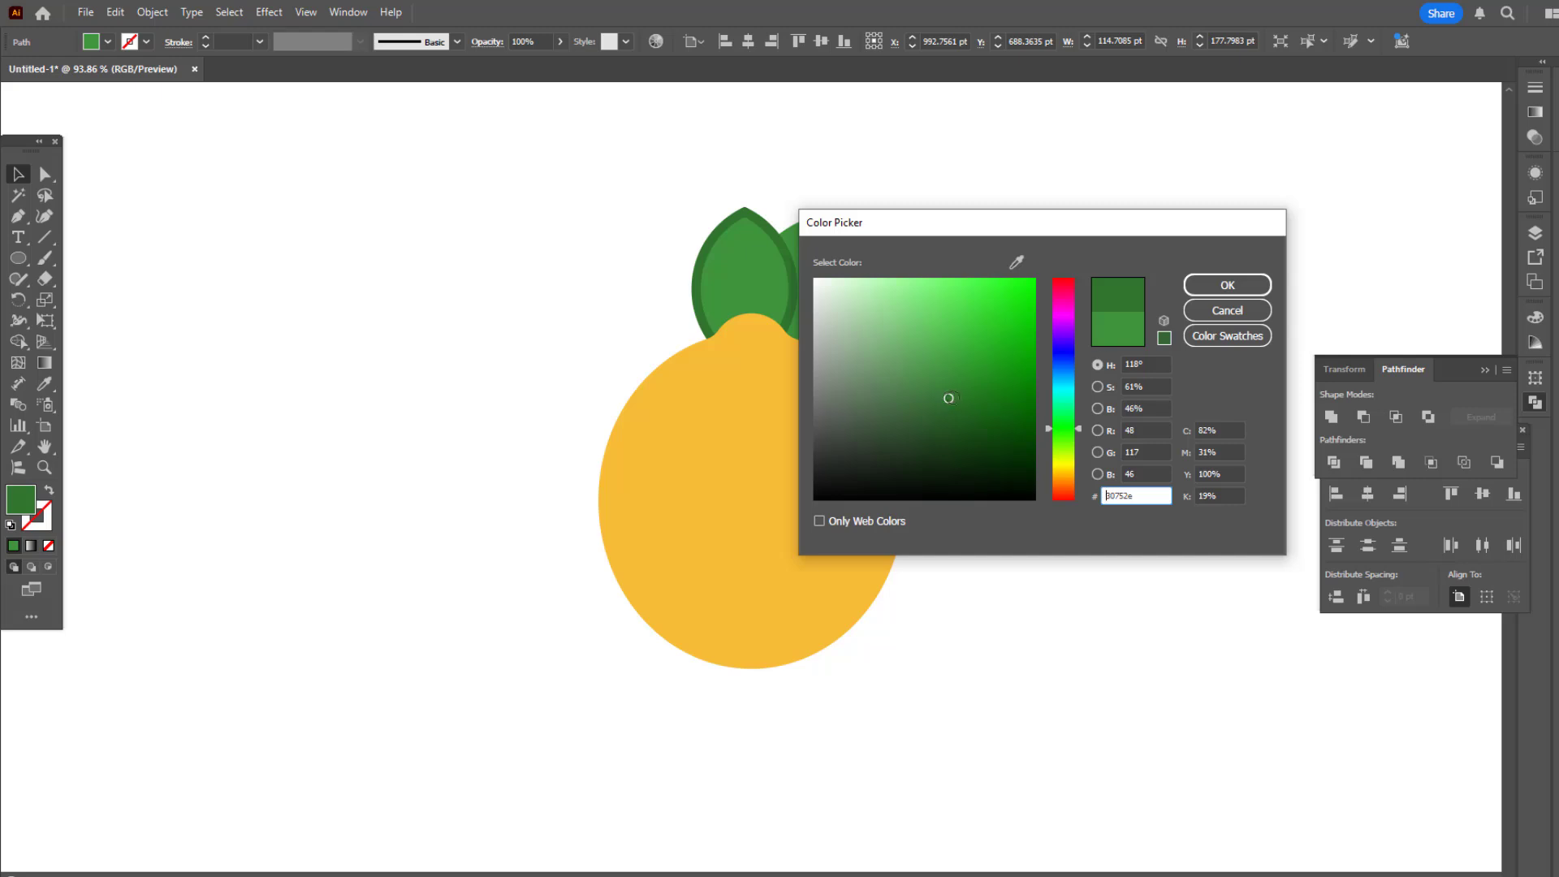
pyautogui.click(1227, 285)
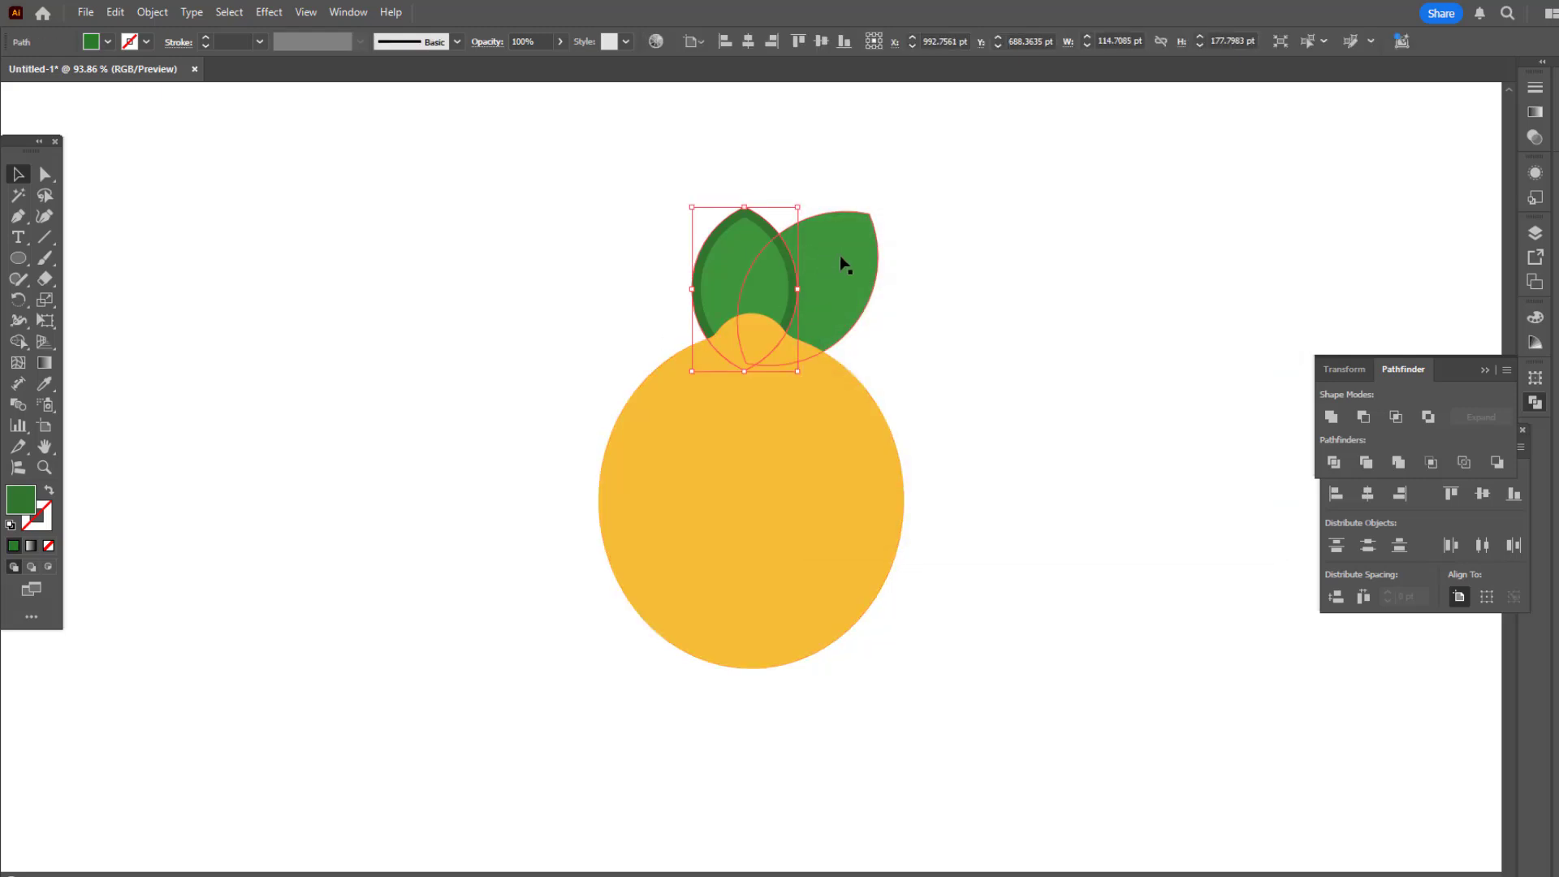
# Divide the dark green offset shape with the tilted leaf and delete the part outside it, keeping only the overlap as a shadow.
pyautogui.keyDown('shift'); pyautogui.click(864, 261); pyautogui.keyUp('shift')
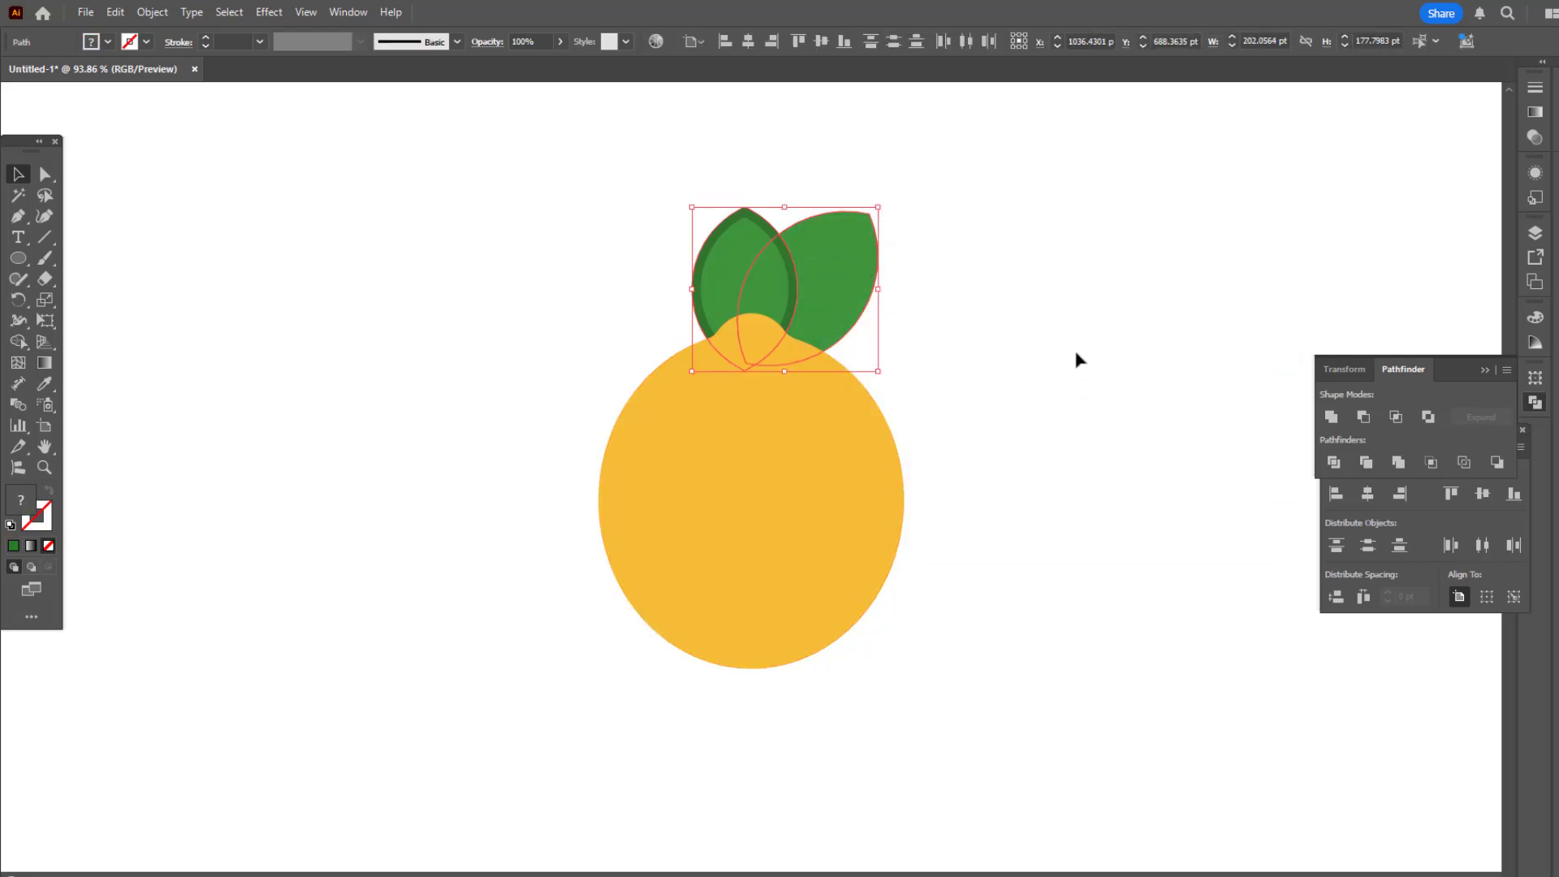
pyautogui.click(1334, 464)
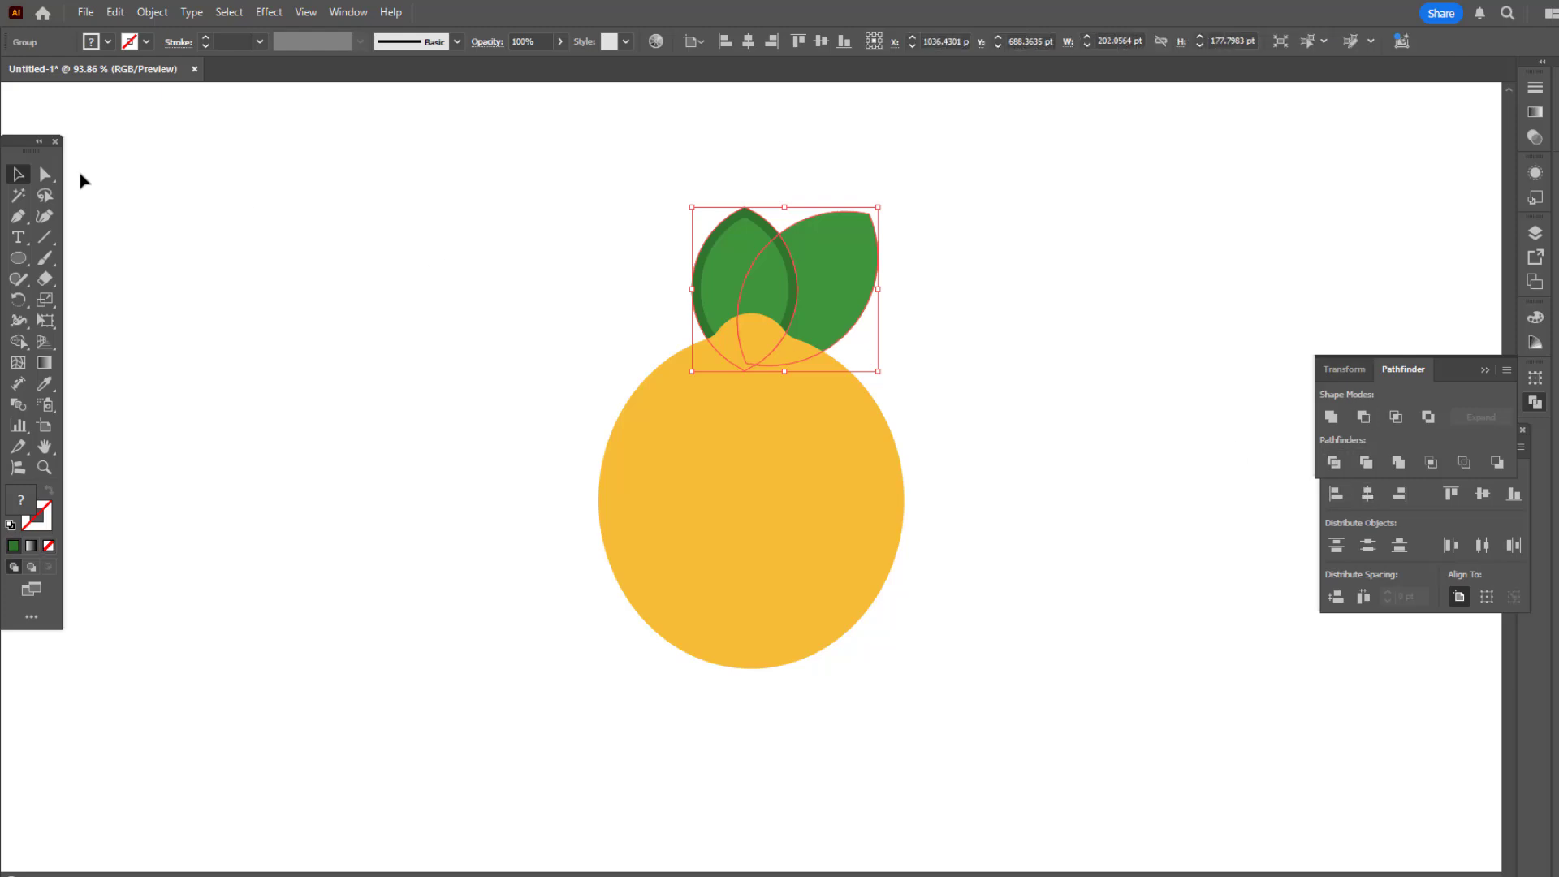
pyautogui.click(45, 174)
pyautogui.click(792, 208)
pyautogui.click(764, 225)
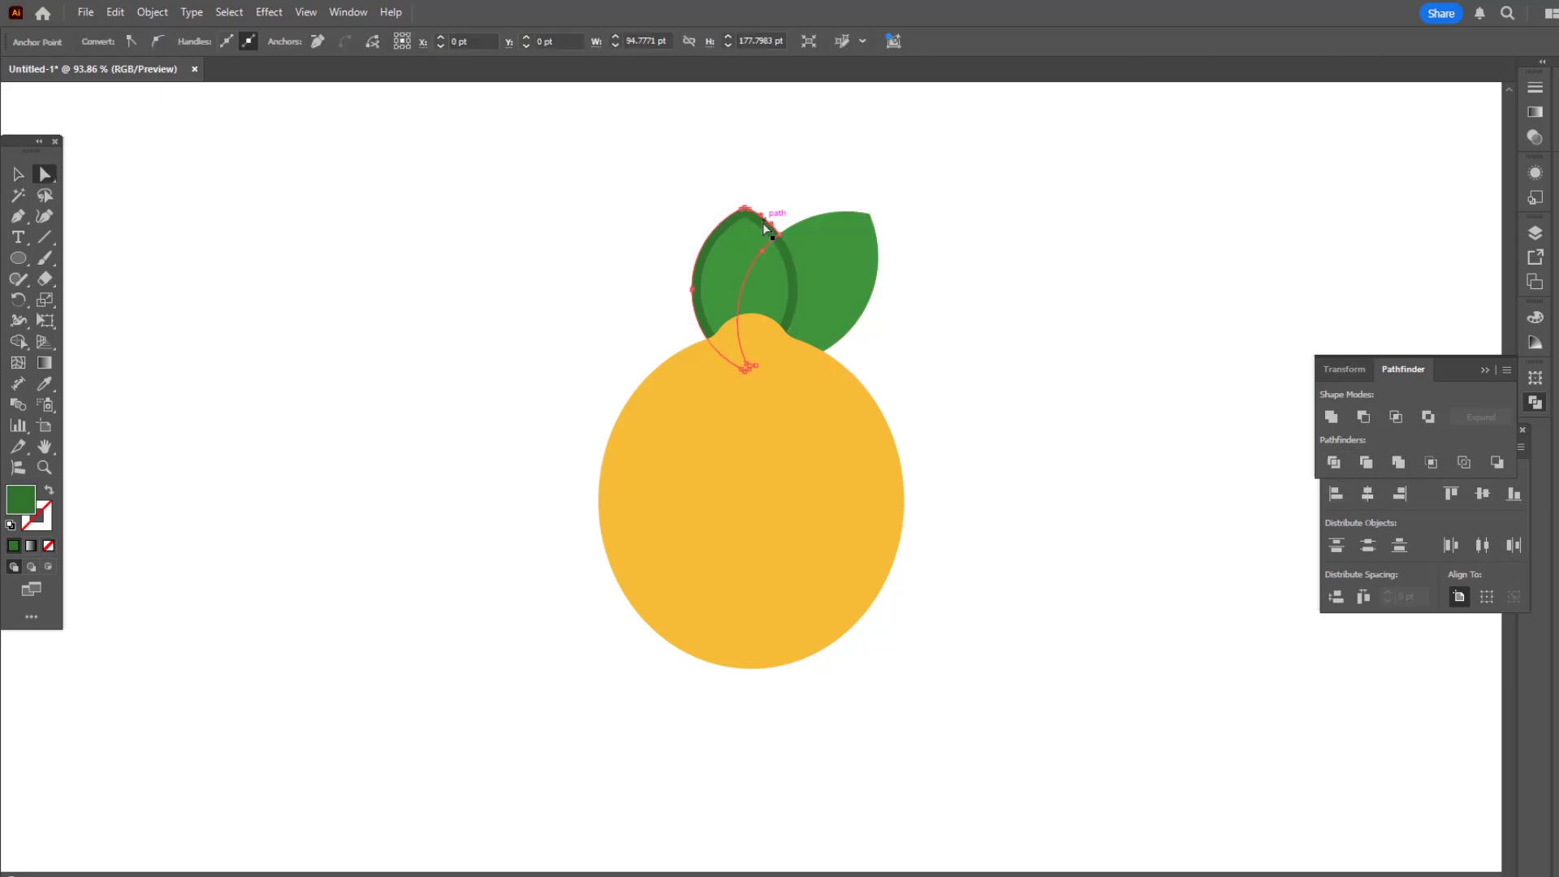
pyautogui.press('Delete')
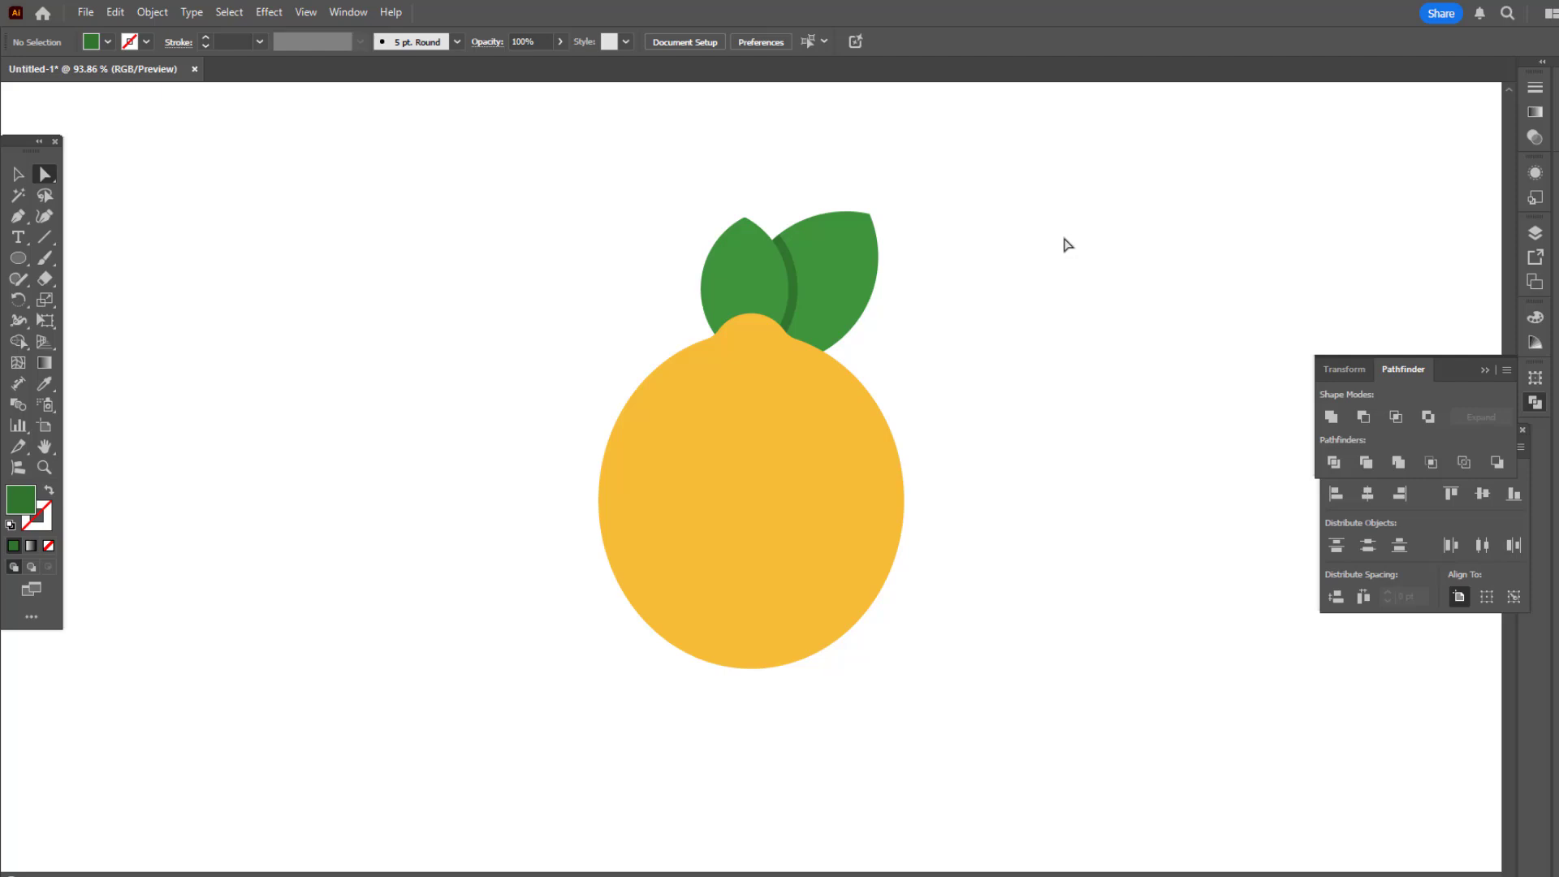
# Group both leaves together with the shadow between them.
pyautogui.click(18, 175)
pyautogui.moveTo(1008, 256); pyautogui.dragTo(661, 198)
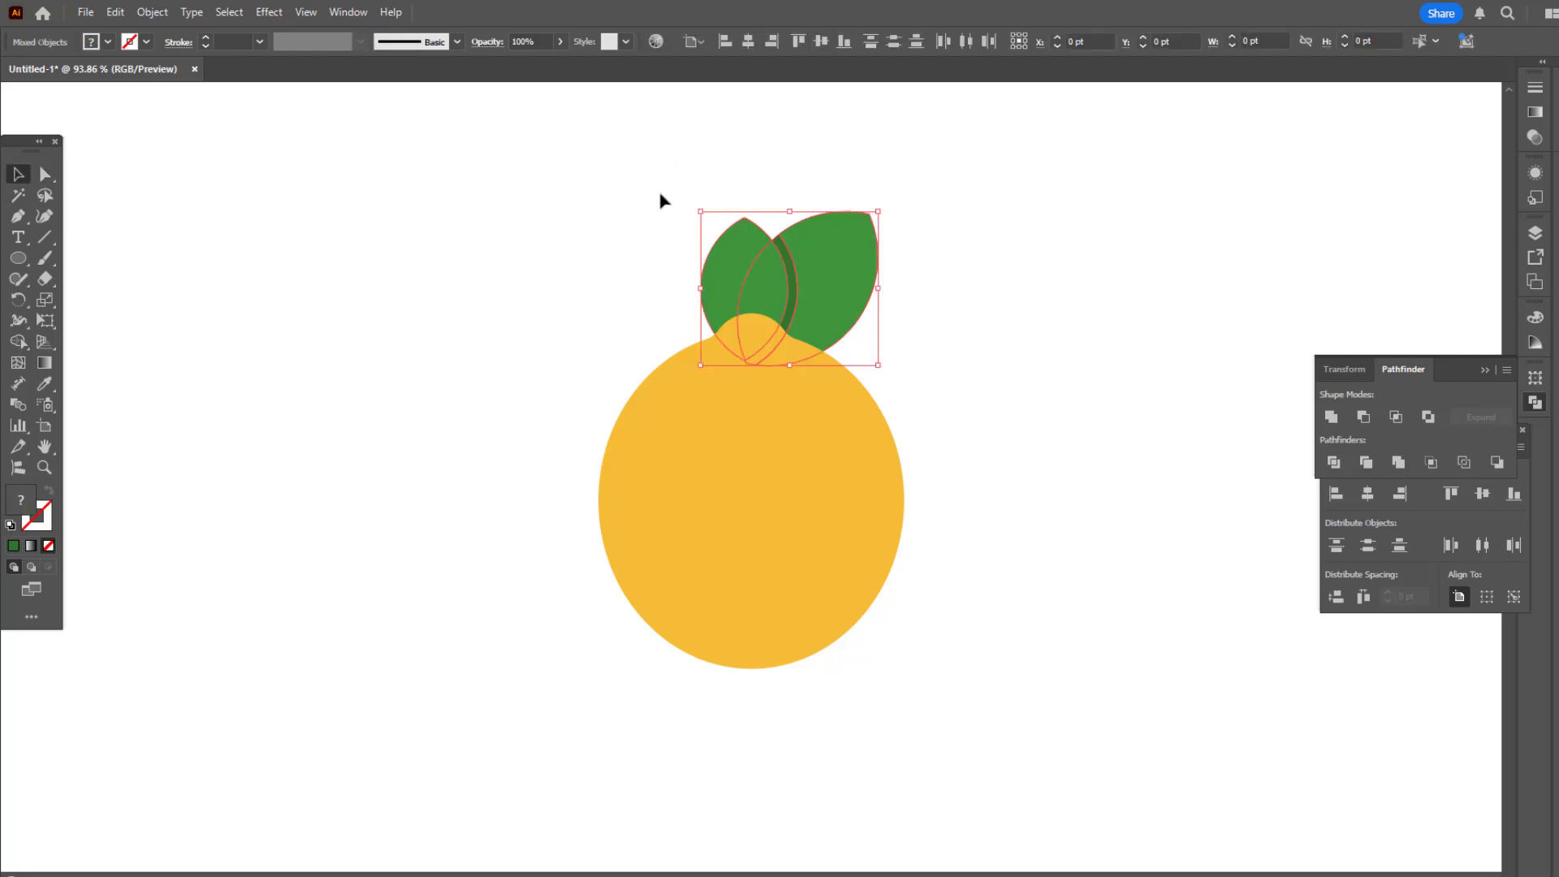
pyautogui.click(151, 12)
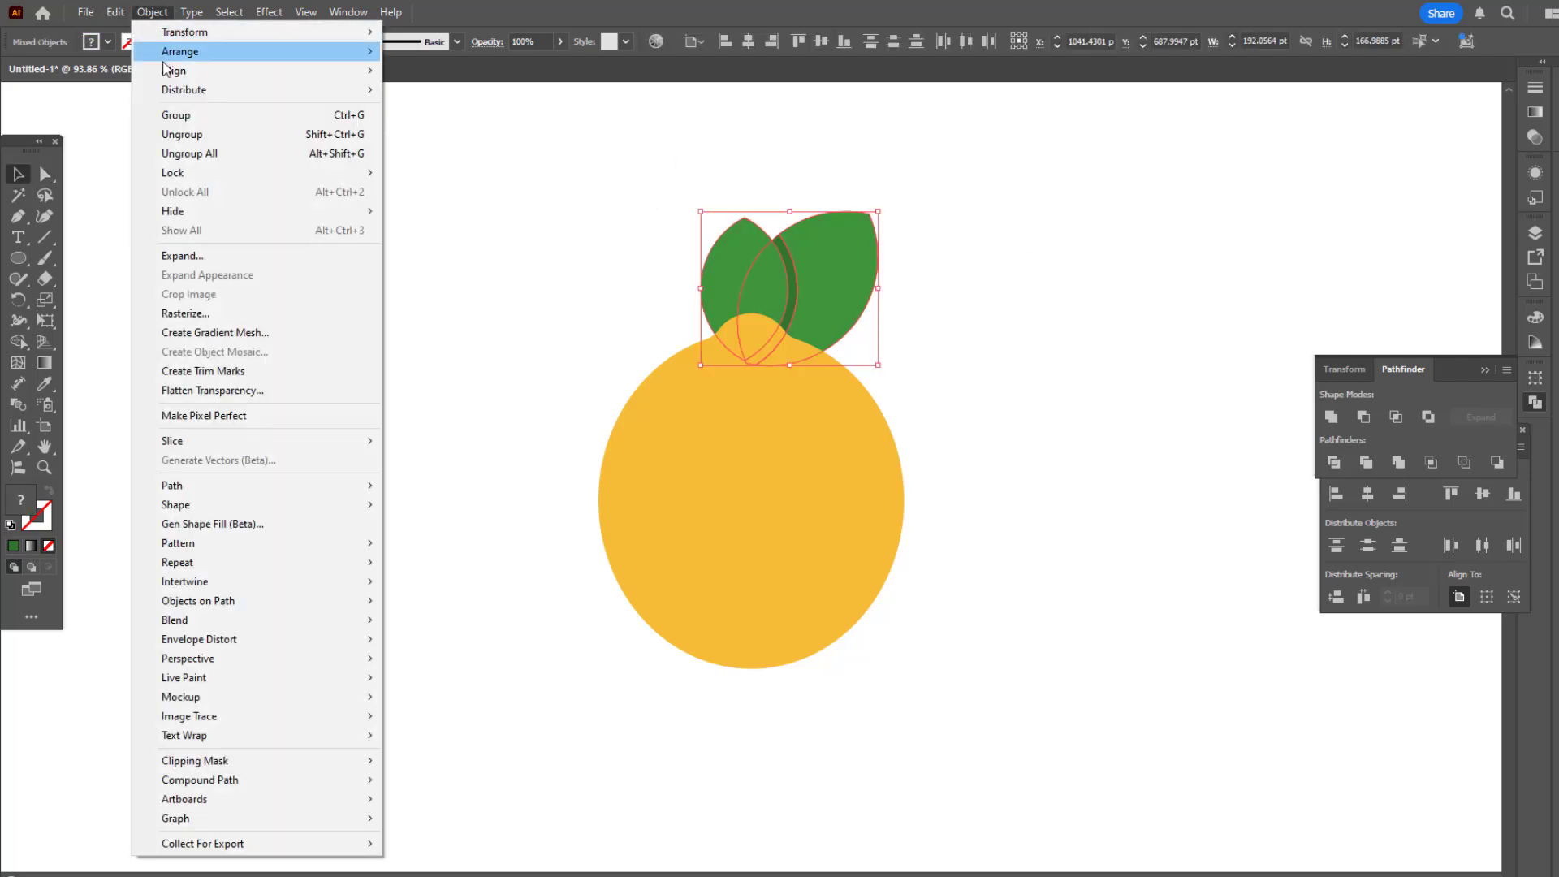
pyautogui.click(187, 115)
pyautogui.click(1023, 430)
# Draw an open sideways-V eye path of two curved strokes, about 72 × 55 pt, on the fruit's right half with the Pen tool.
pyautogui.moveTo(1068, 436)
pyautogui.mouseDown()
pyautogui.moveTo(1098, 412)
pyautogui.moveTo(1079, 442)
pyautogui.mouseUp()
pyautogui.press('z')
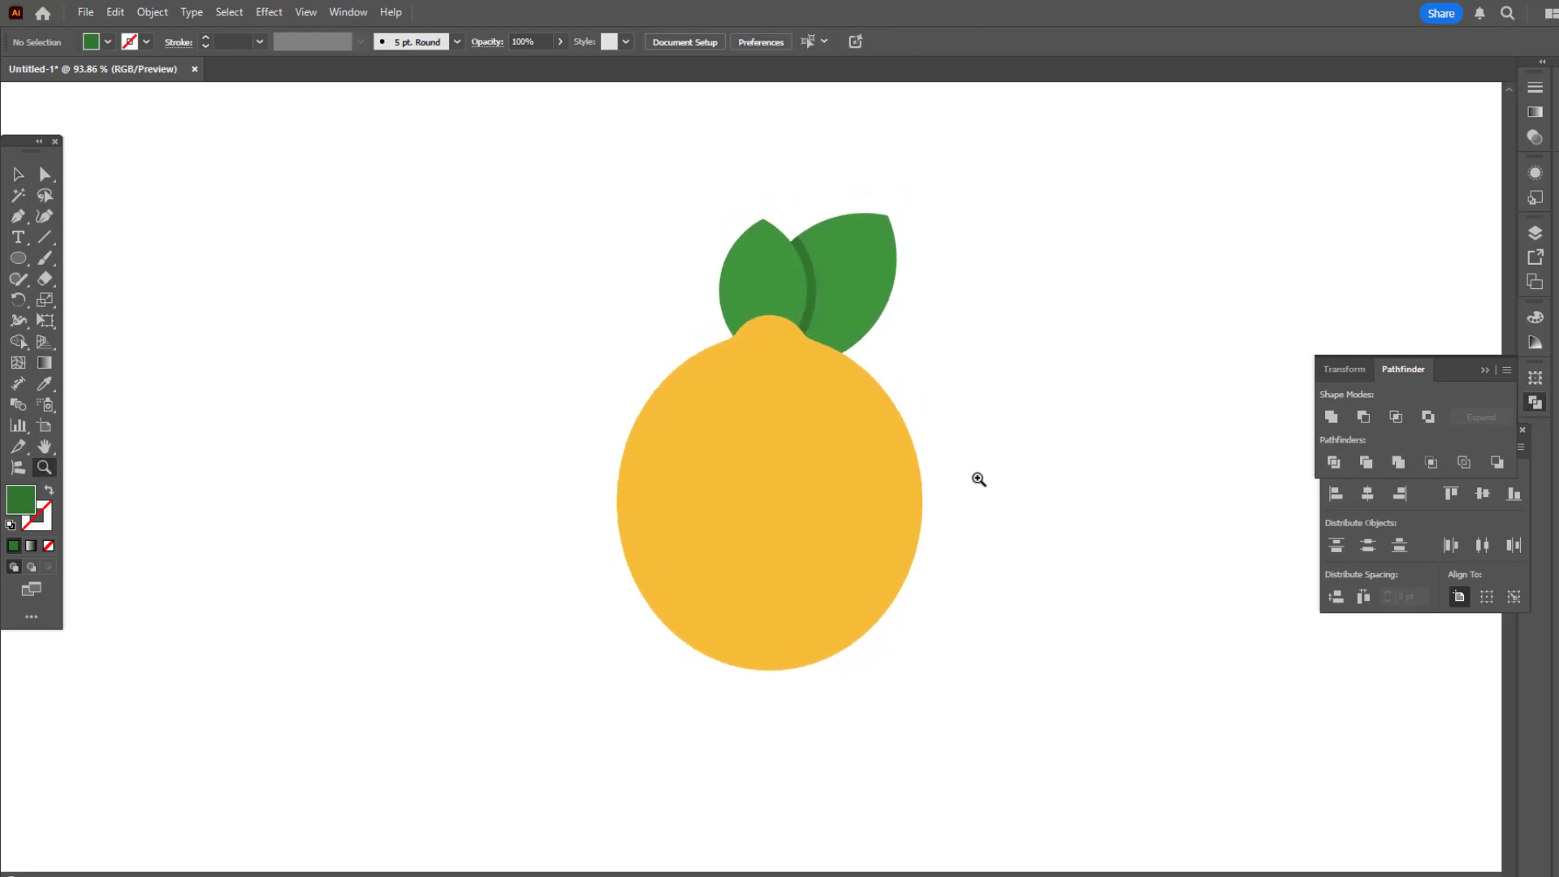
pyautogui.moveTo(978, 480); pyautogui.dragTo(1025, 469)
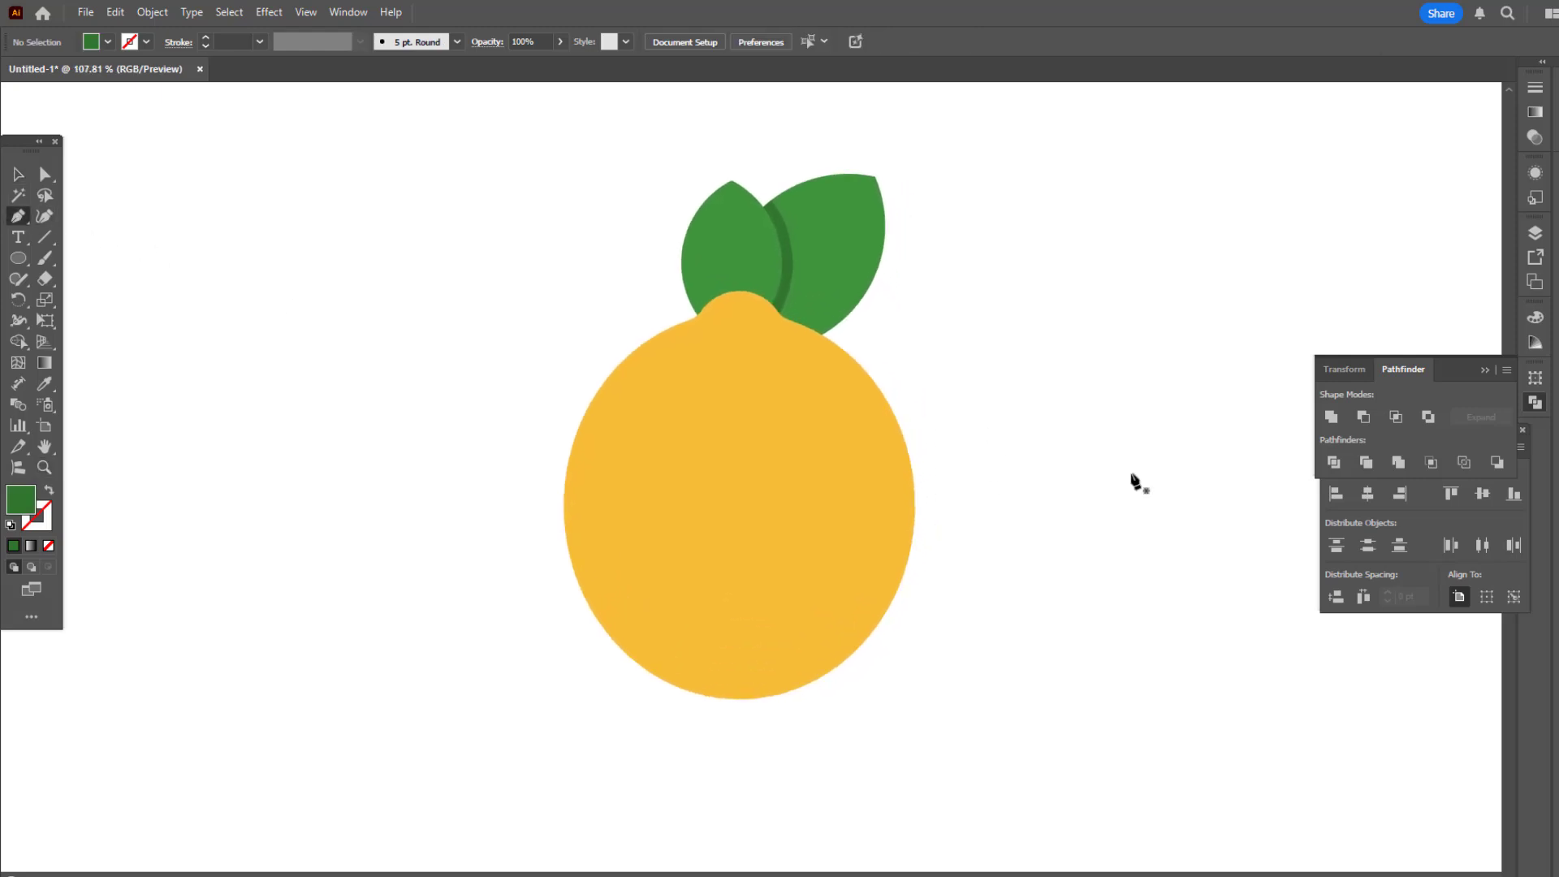
pyautogui.click(826, 479)
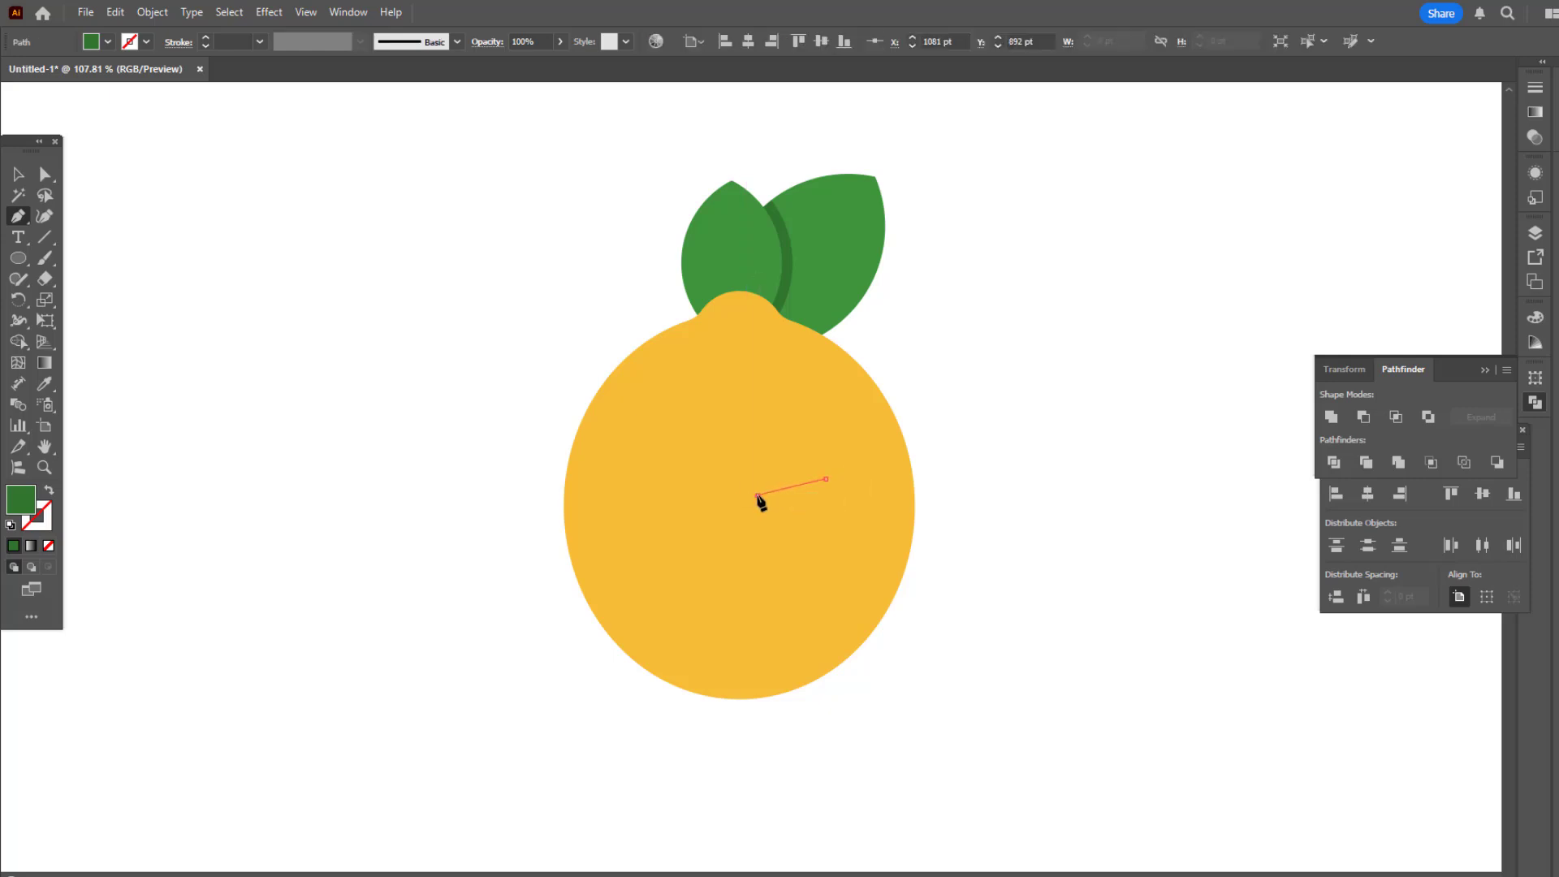
pyautogui.moveTo(728, 521); pyautogui.dragTo(735, 515)
pyautogui.click(757, 495)
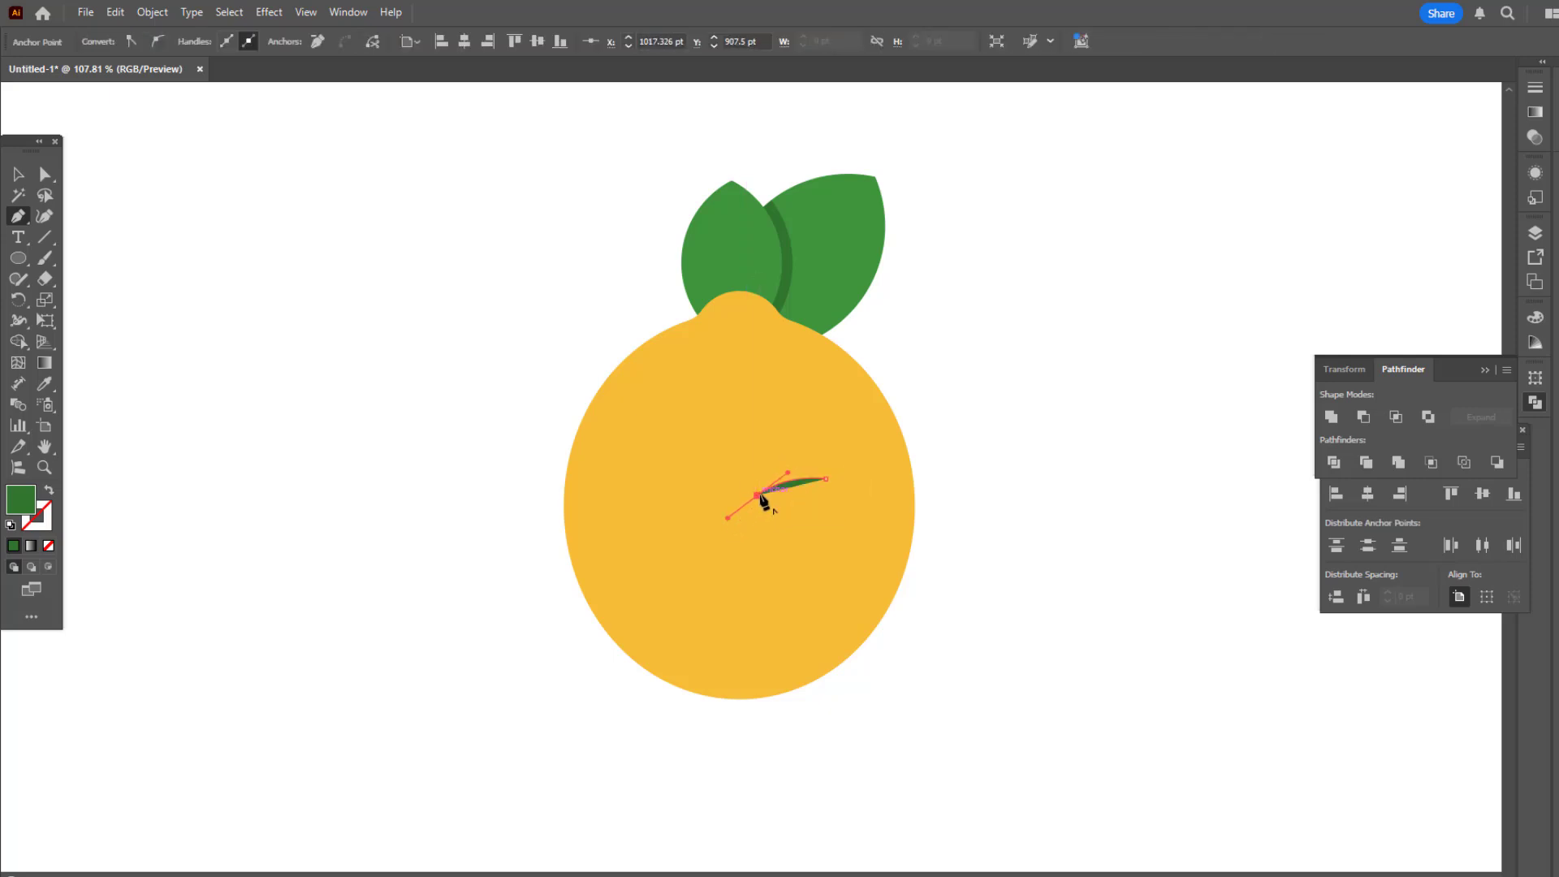
pyautogui.click(833, 534)
pyautogui.click(844, 576)
# Swap the eye path's fill to its stroke and set the stroke color to dark brown #602e1c.
pyautogui.click(51, 493)
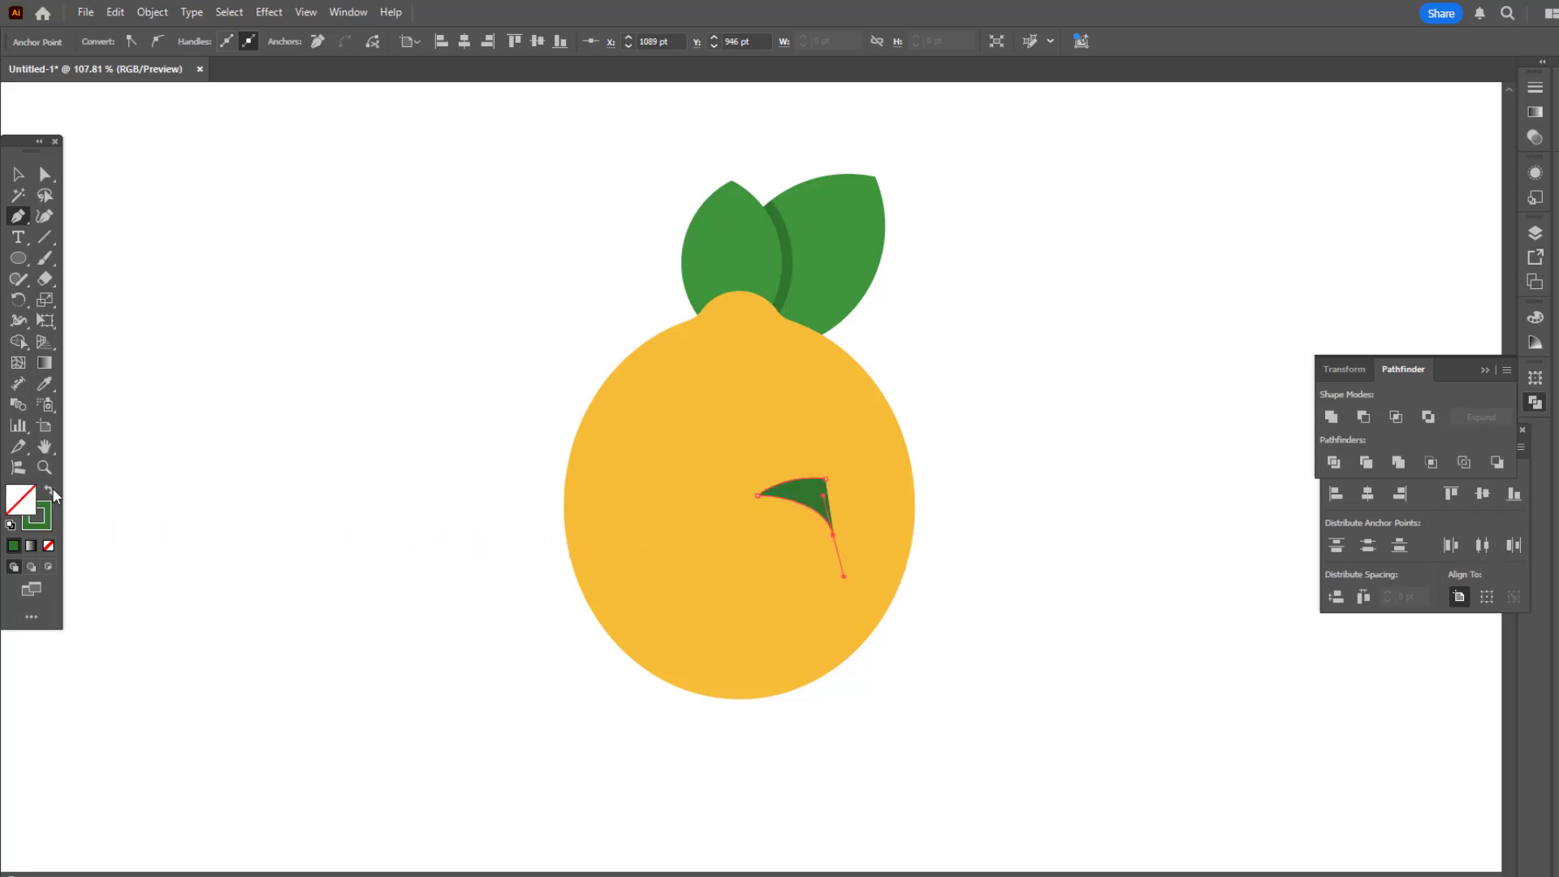
pyautogui.click(47, 524)
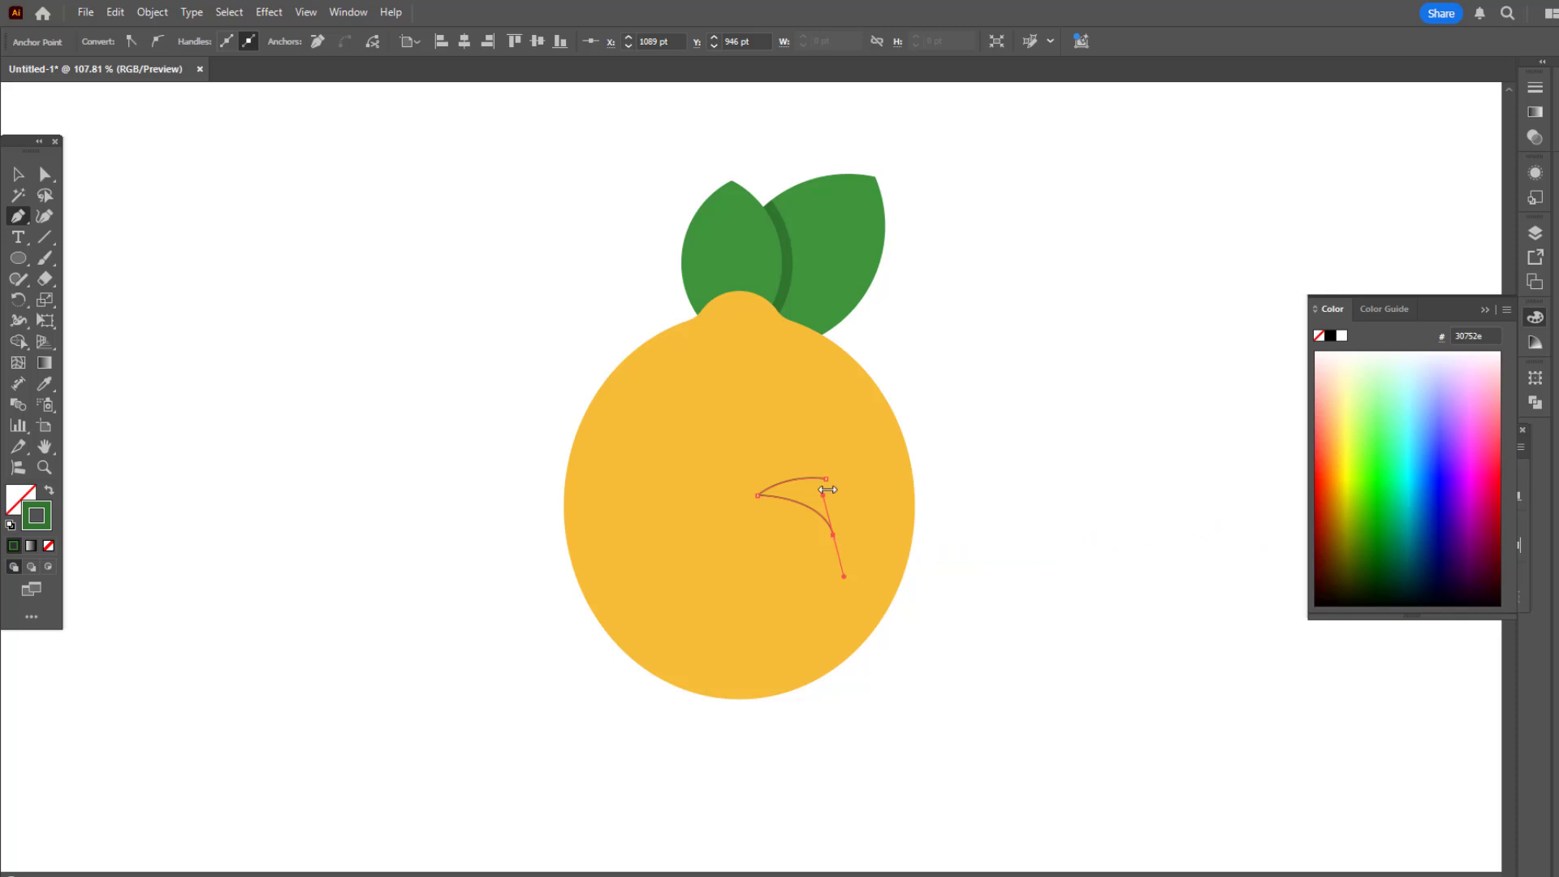
pyautogui.doubleClick(34, 524)
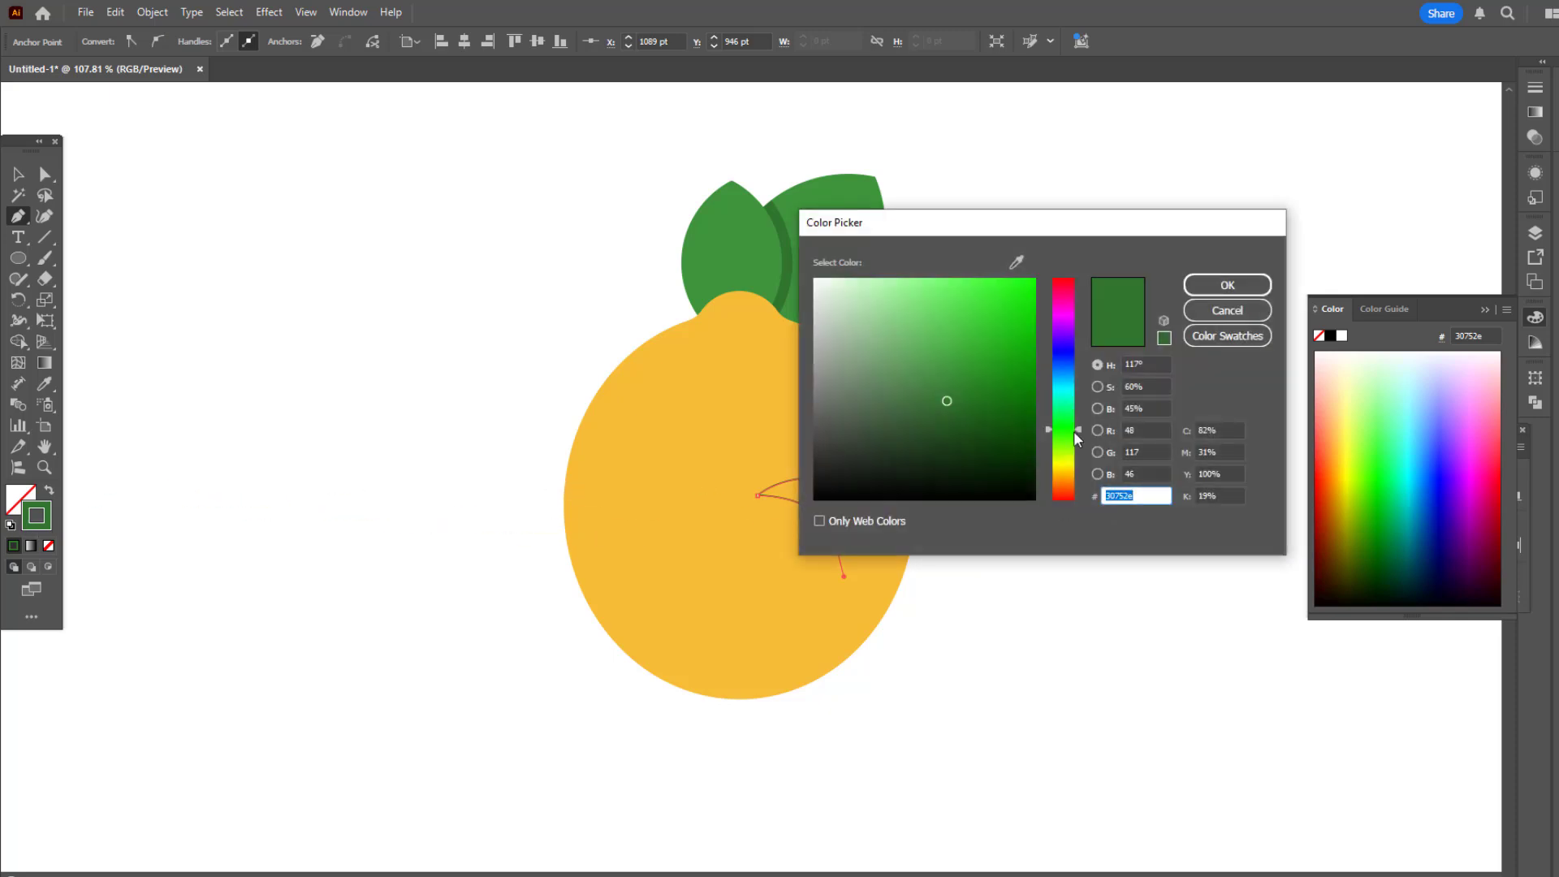
pyautogui.moveTo(1101, 229); pyautogui.dragTo(1370, 165)
pyautogui.click(1346, 424)
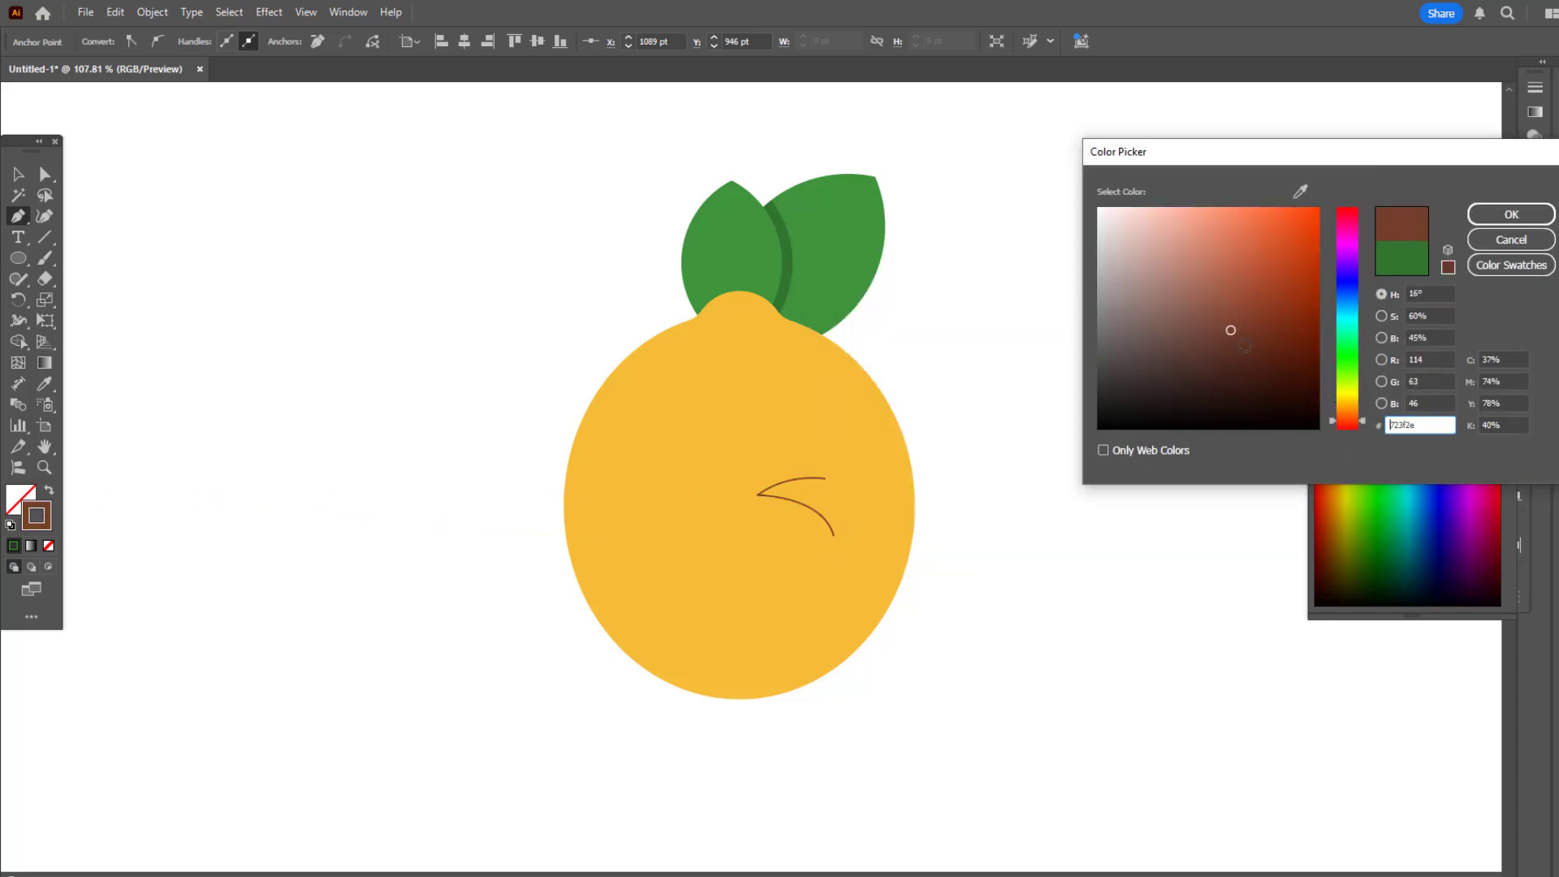
pyautogui.moveTo(1242, 350); pyautogui.dragTo(1256, 345)
pyautogui.click(1511, 214)
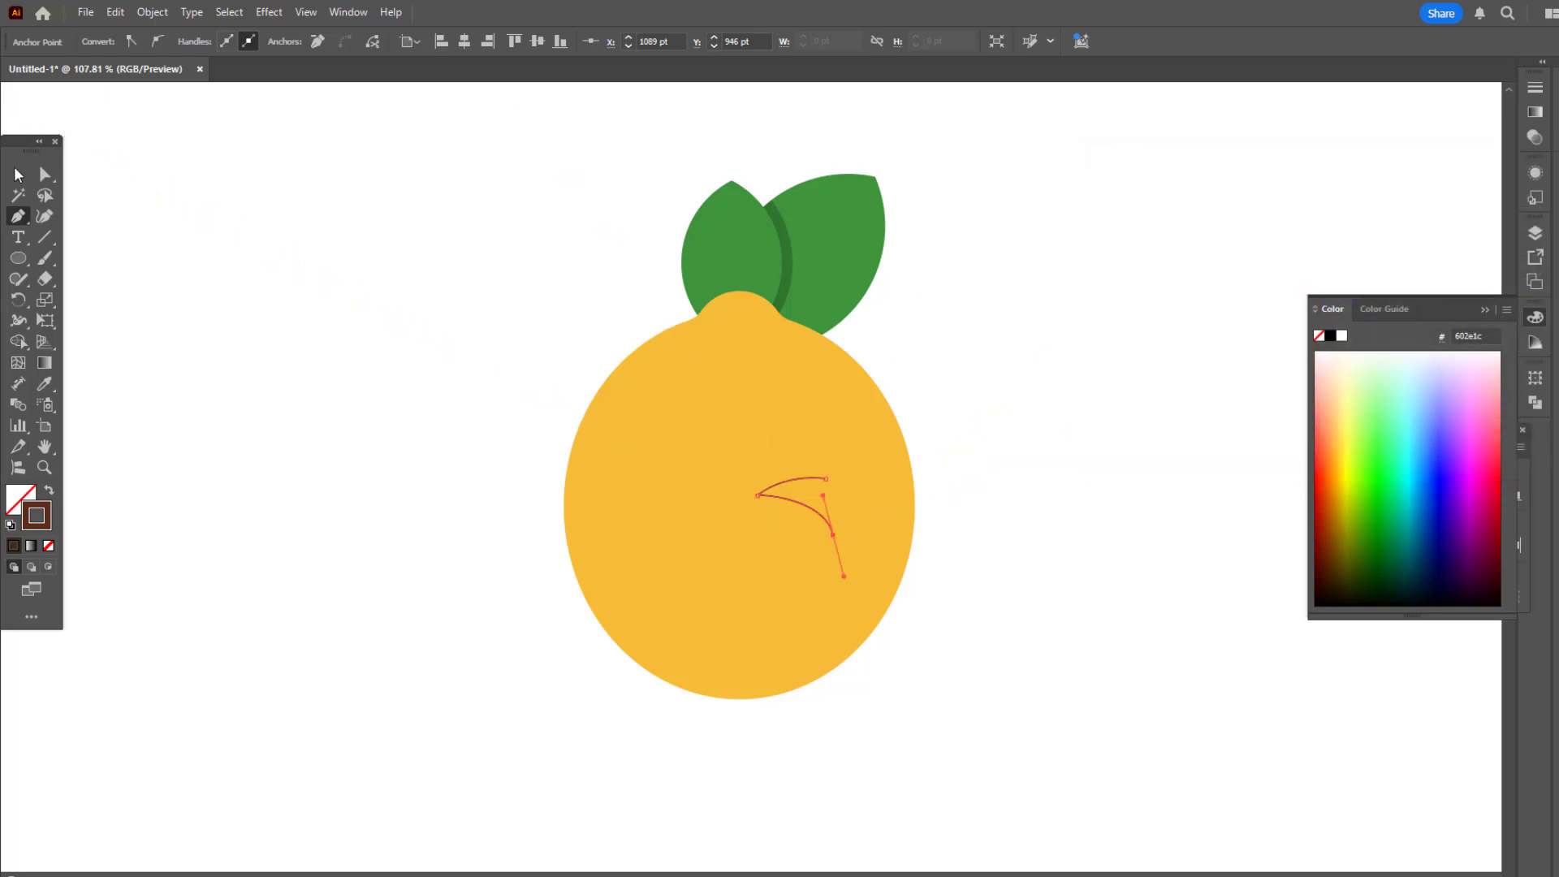
# Set the eye path's stroke to 13 pt with a round corner join and a width profile tapering at both ends.
pyautogui.press('v')
pyautogui.click(769, 501)
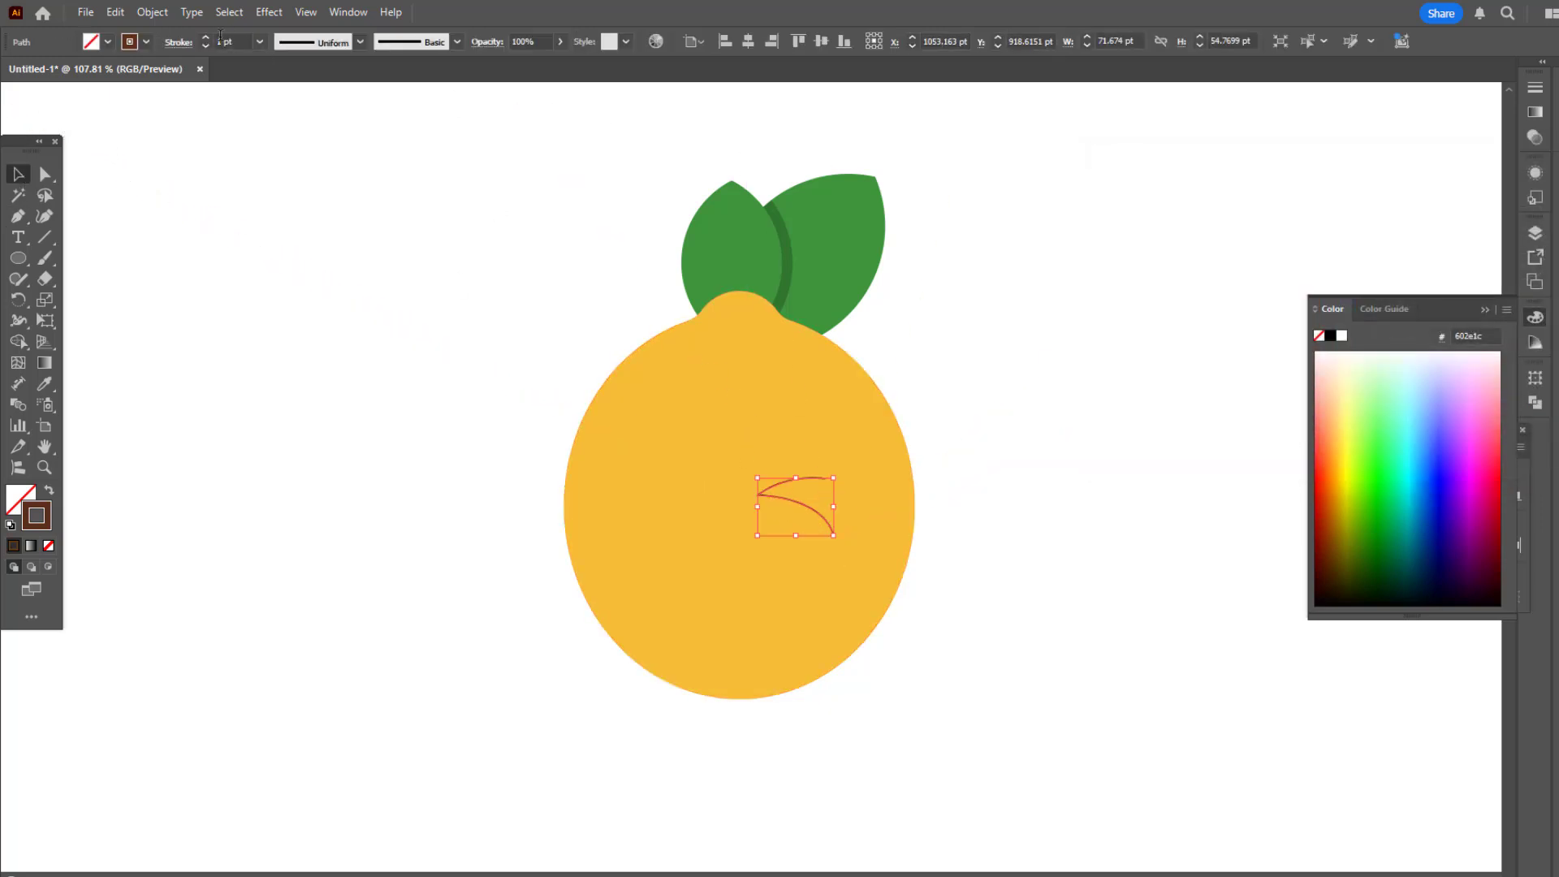
pyautogui.click(208, 36)
pyautogui.click(208, 36)
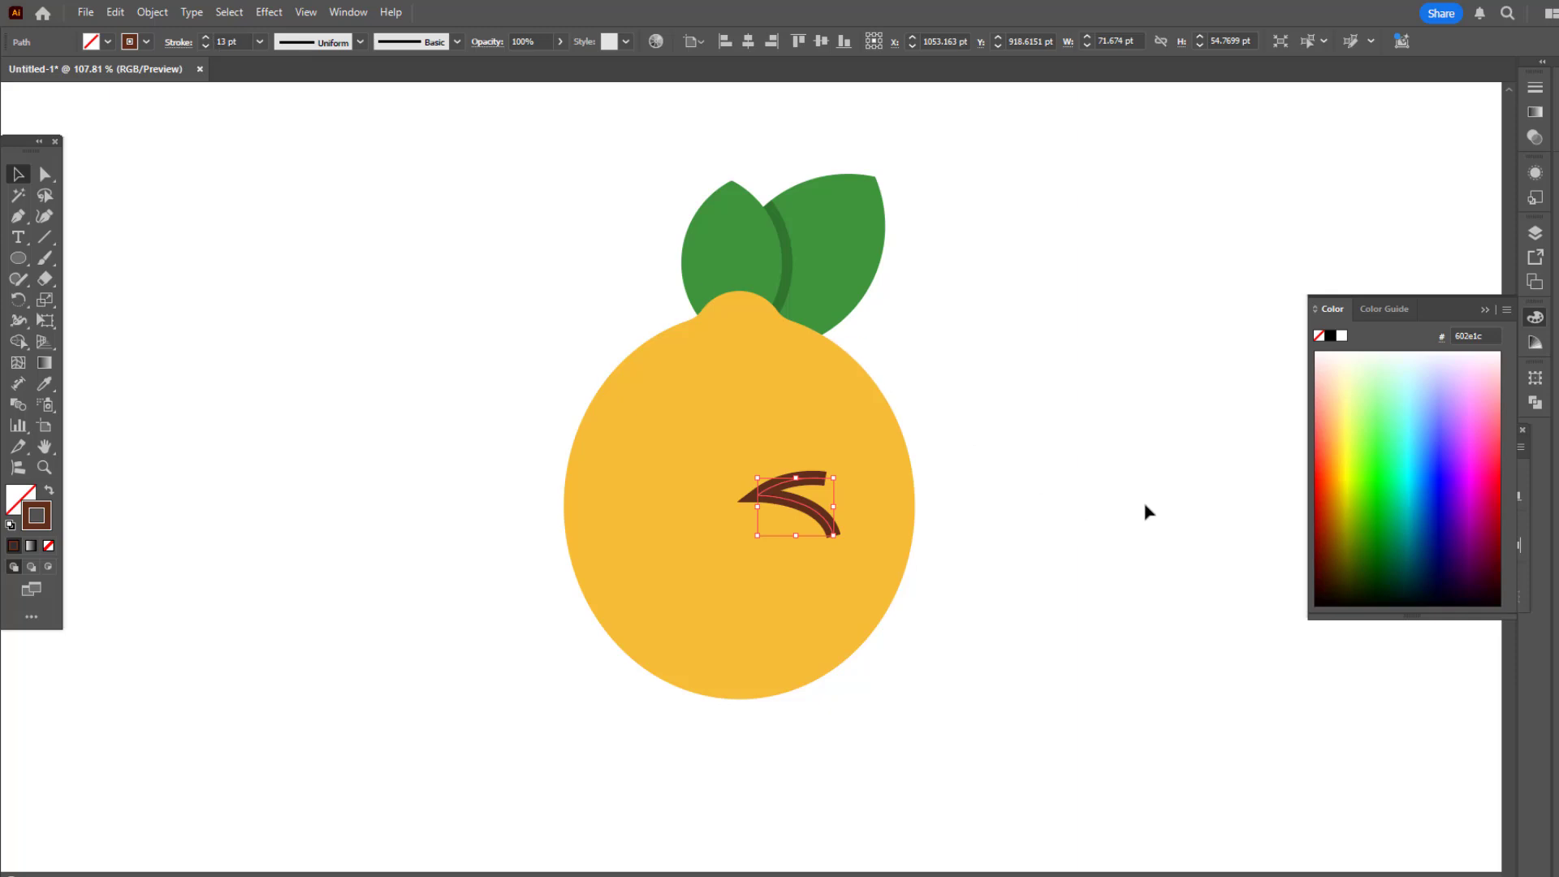
pyautogui.click(186, 45)
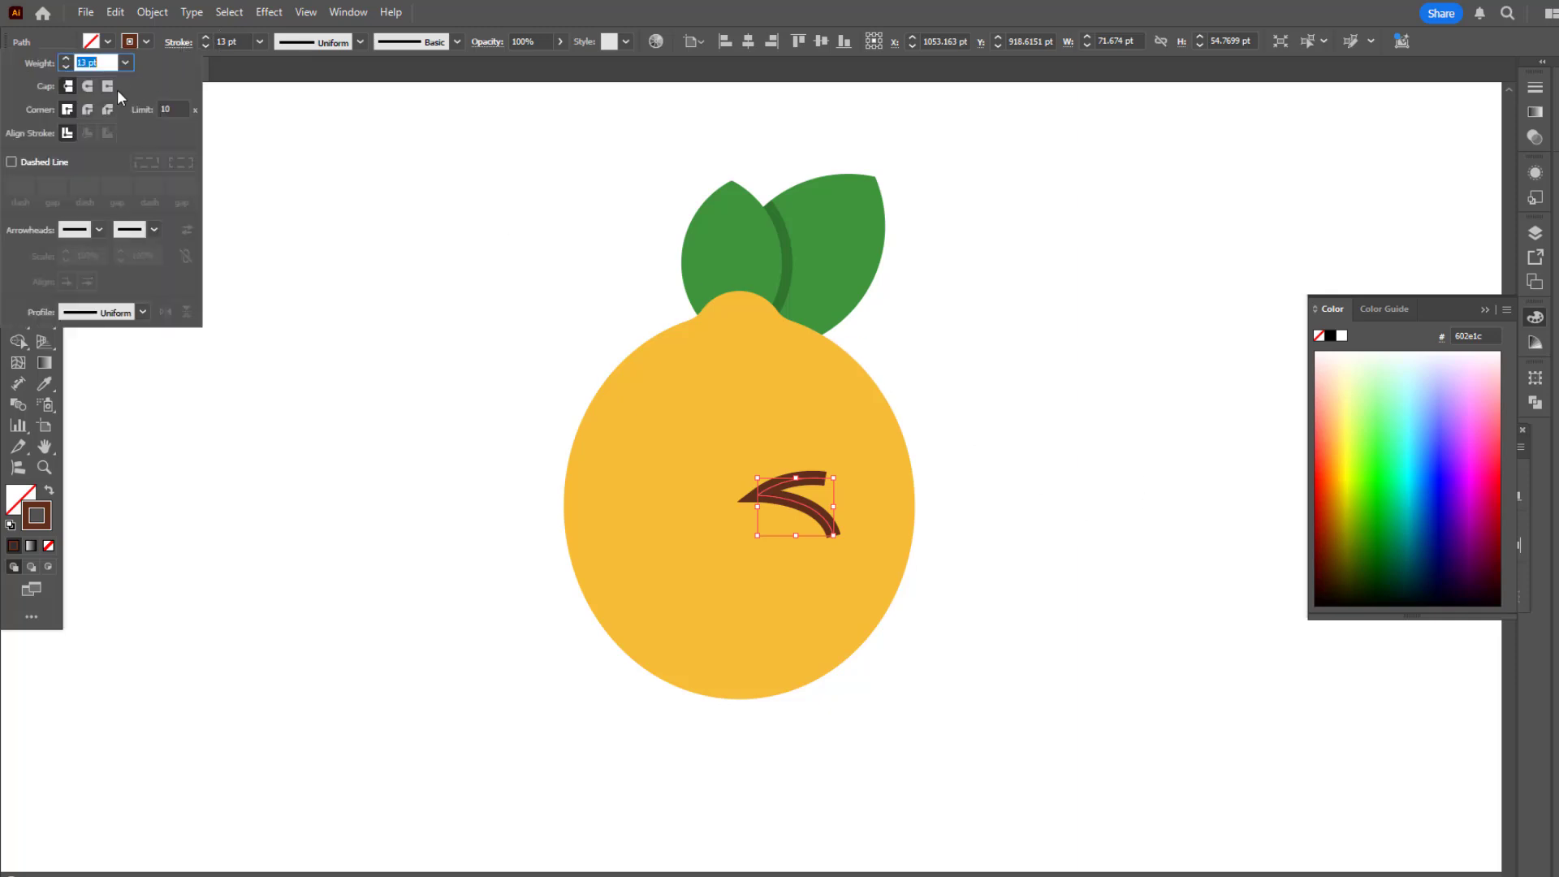
pyautogui.click(90, 86)
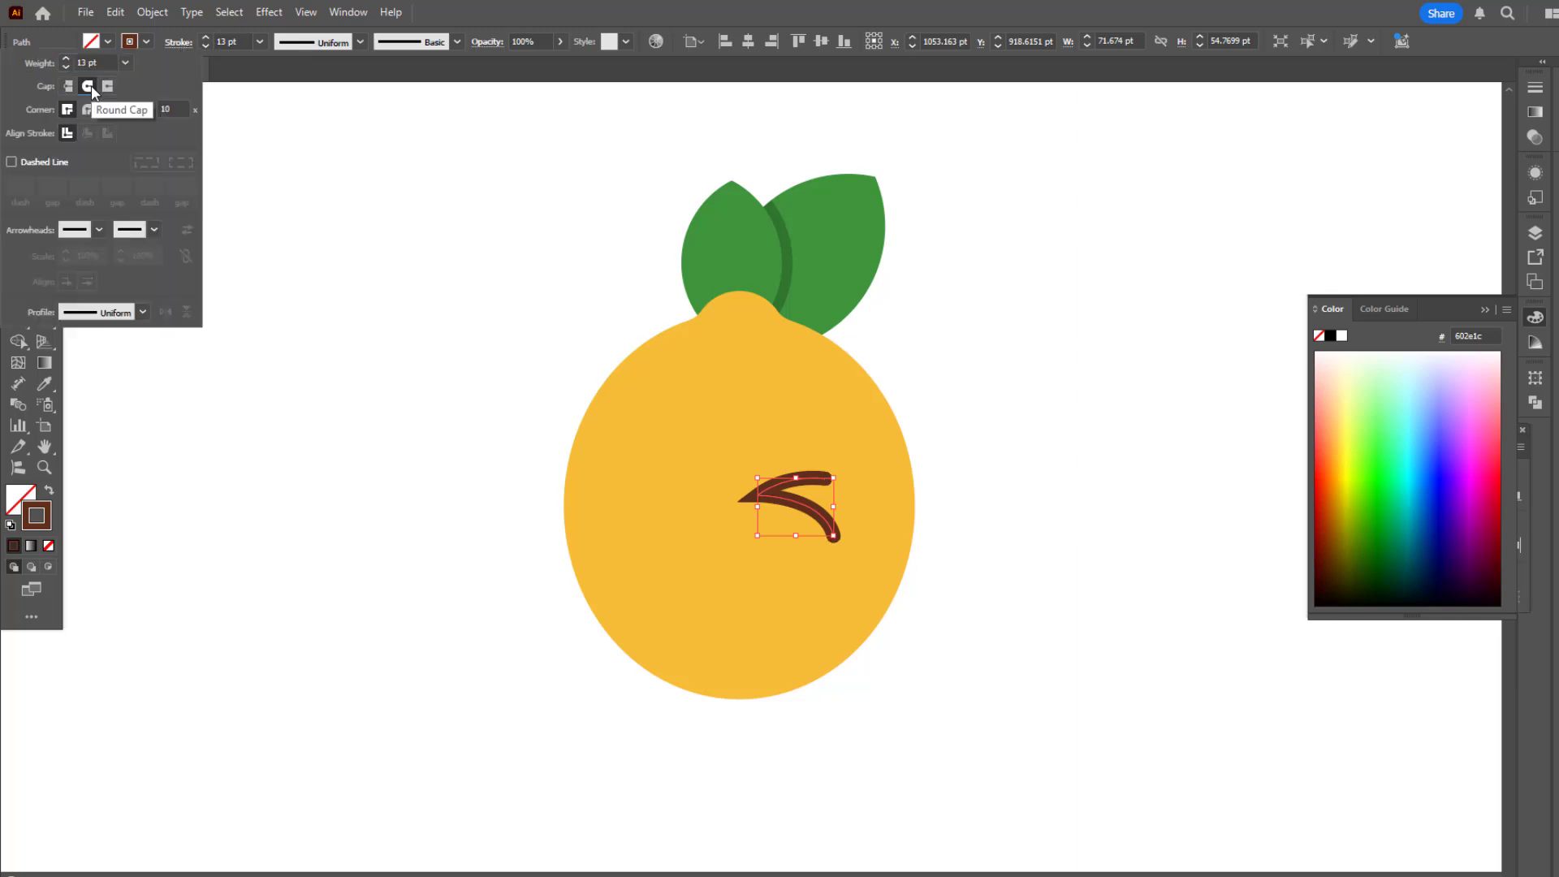
pyautogui.click(88, 110)
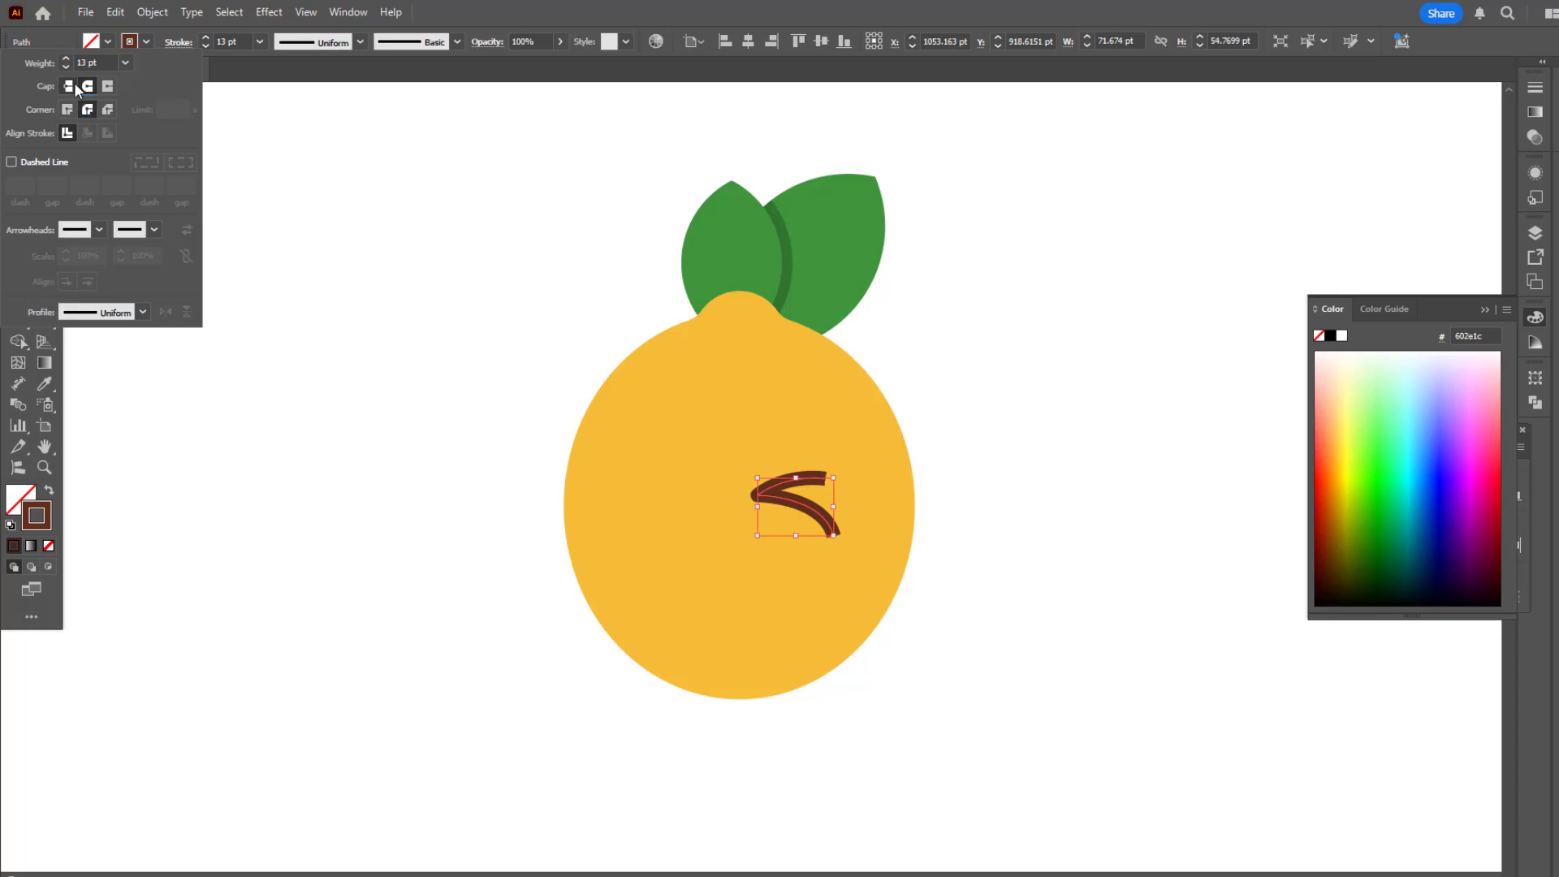
pyautogui.click(278, 96)
pyautogui.click(1013, 584)
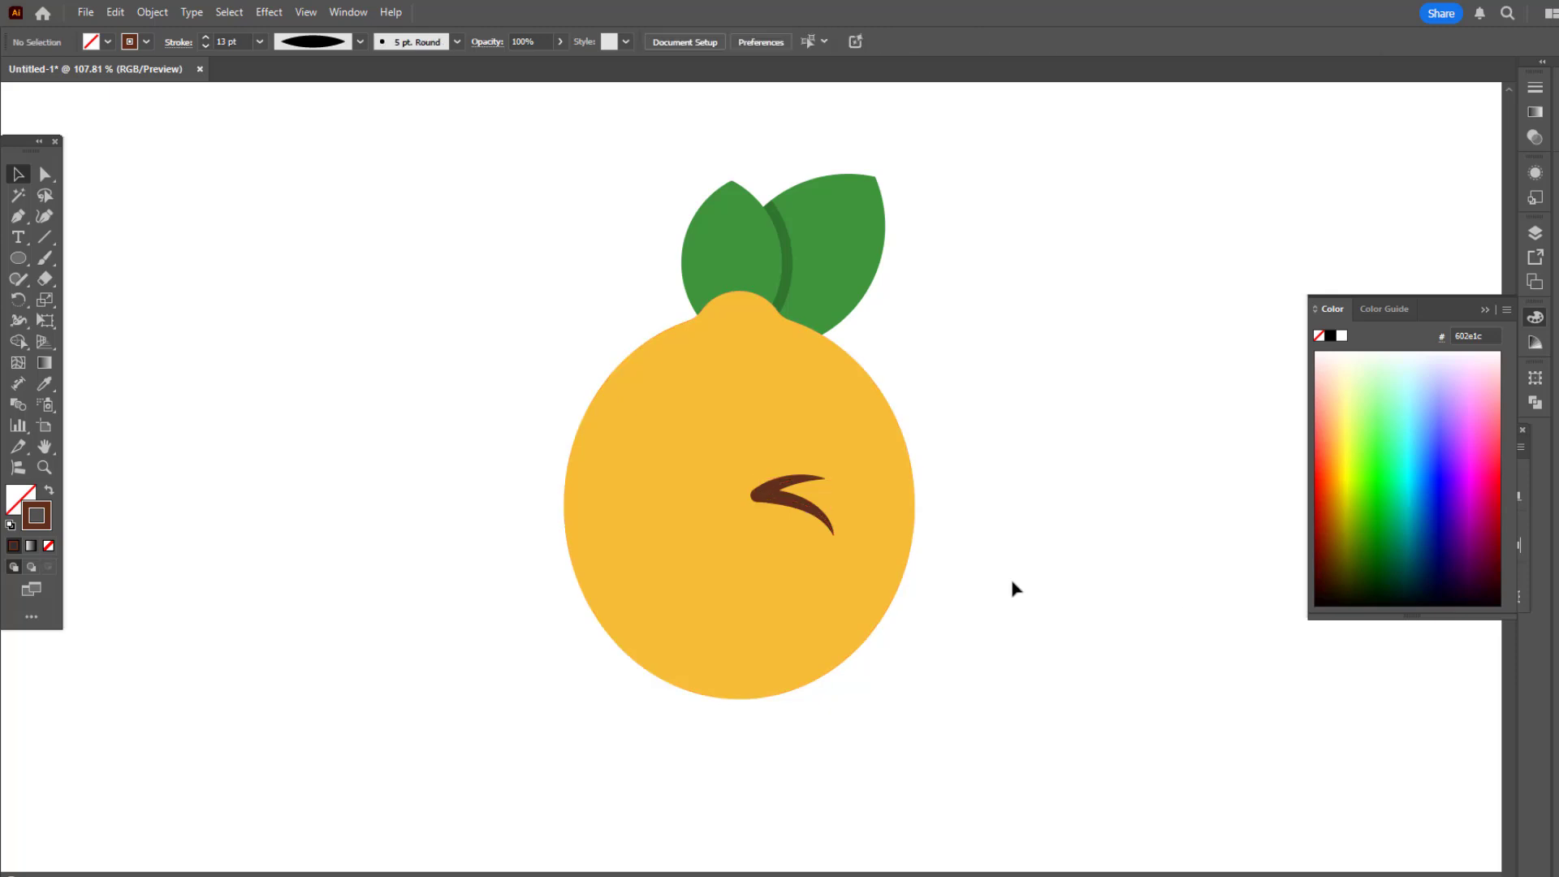
# Tilt the eye path slightly, enlarge it to about 100 × 73 pt, shift it outward and set its stroke weight to 19 pt.
pyautogui.press('z')
pyautogui.click(765, 296)
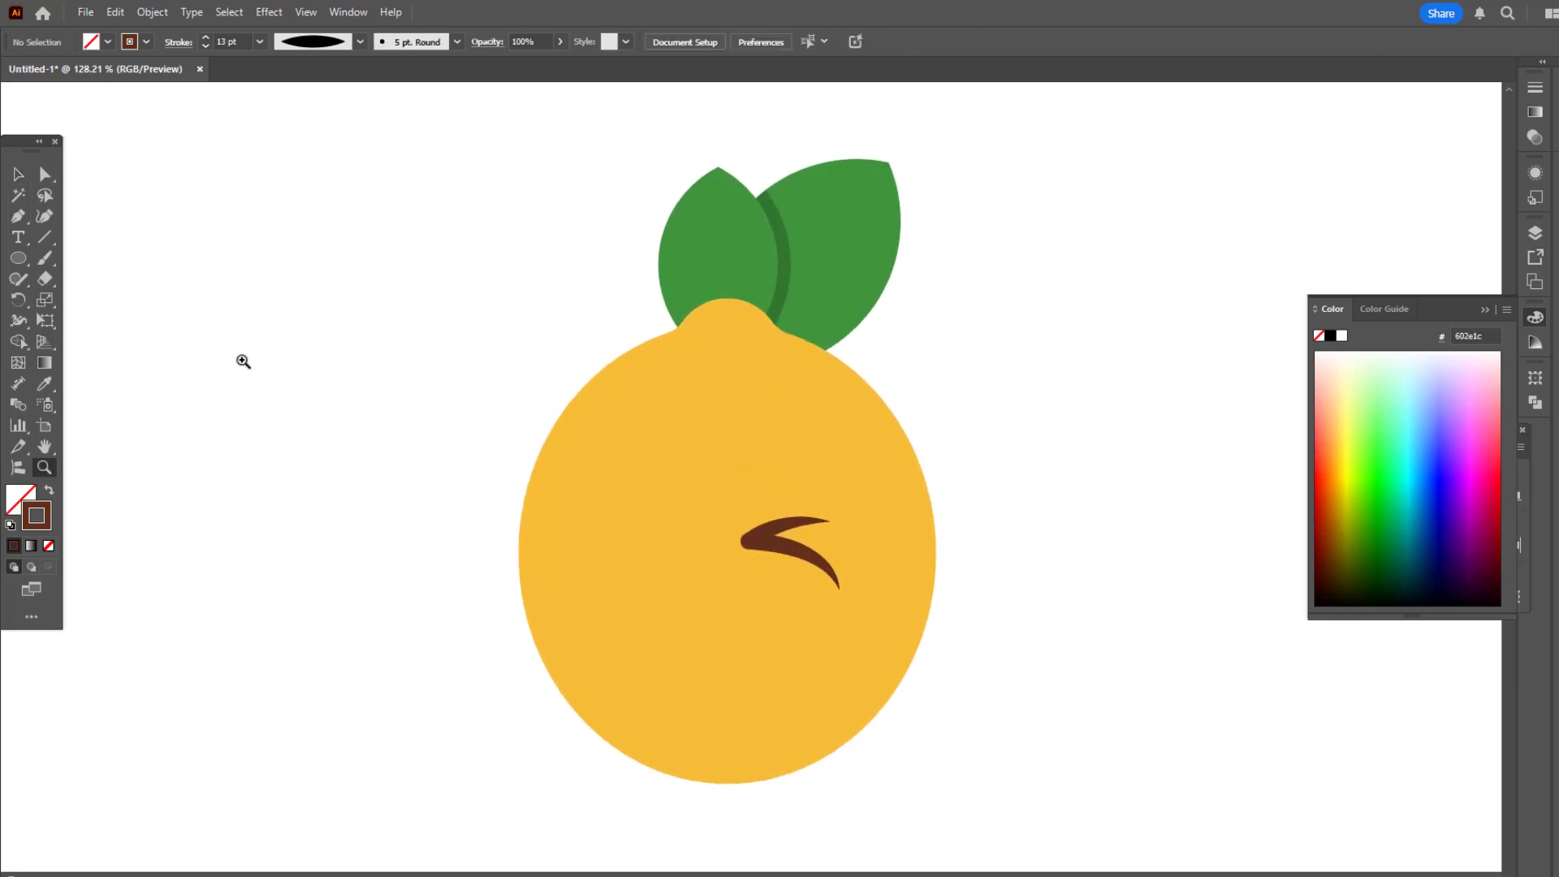
pyautogui.click(19, 176)
pyautogui.click(836, 578)
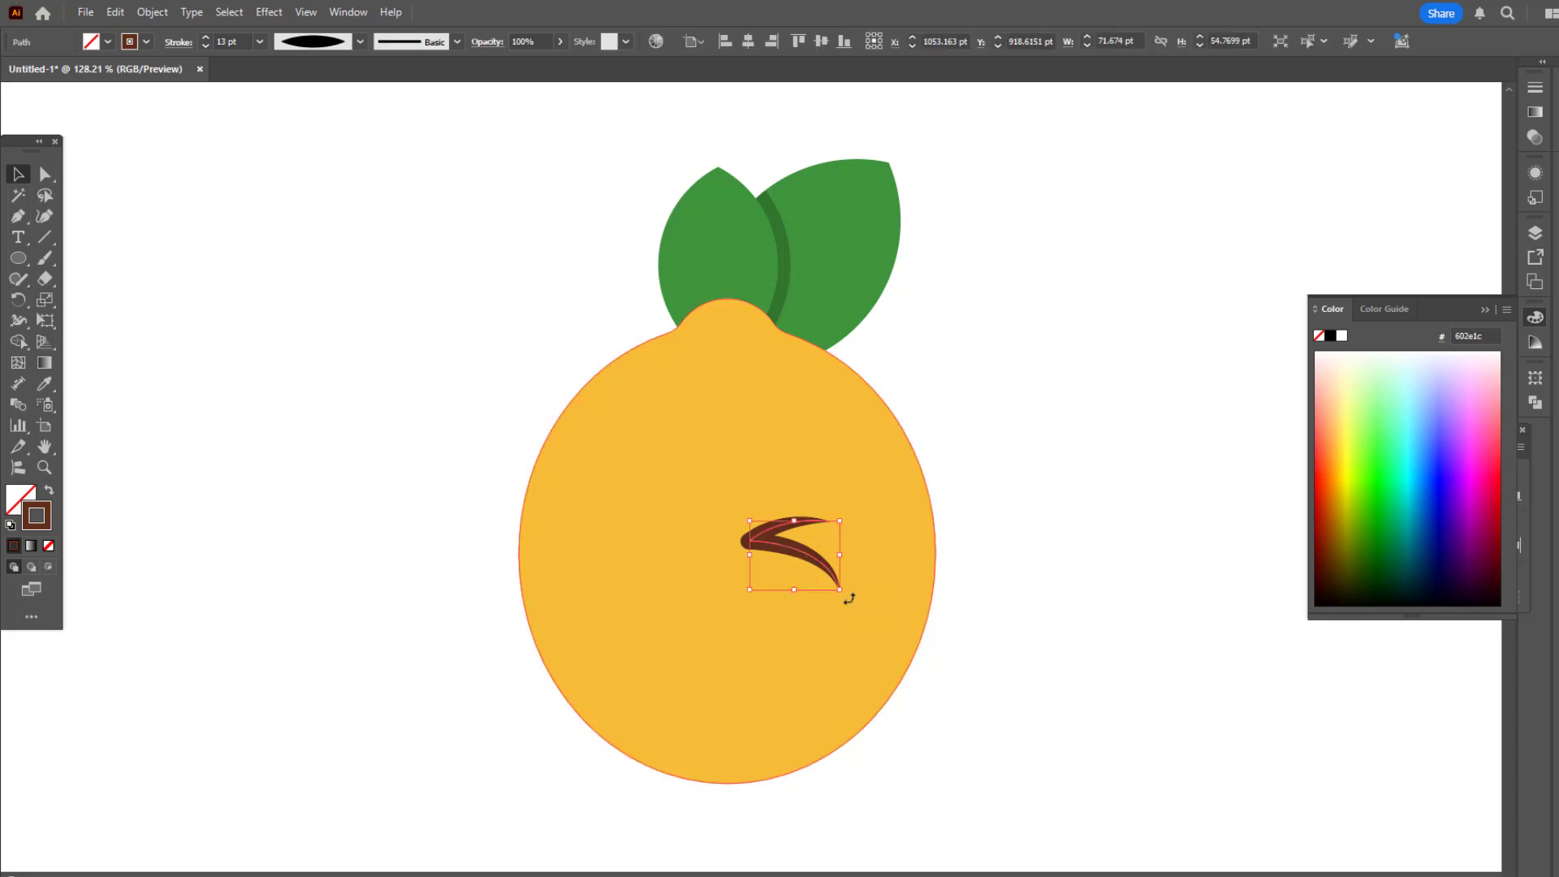
pyautogui.moveTo(845, 598)
pyautogui.mouseDown()
pyautogui.moveTo(864, 588)
pyautogui.moveTo(849, 573)
pyautogui.moveTo(863, 560)
pyautogui.moveTo(888, 586)
pyautogui.mouseUp()
pyautogui.hotkey('ctrl', 'shift', 'a')
pyautogui.click(868, 569)
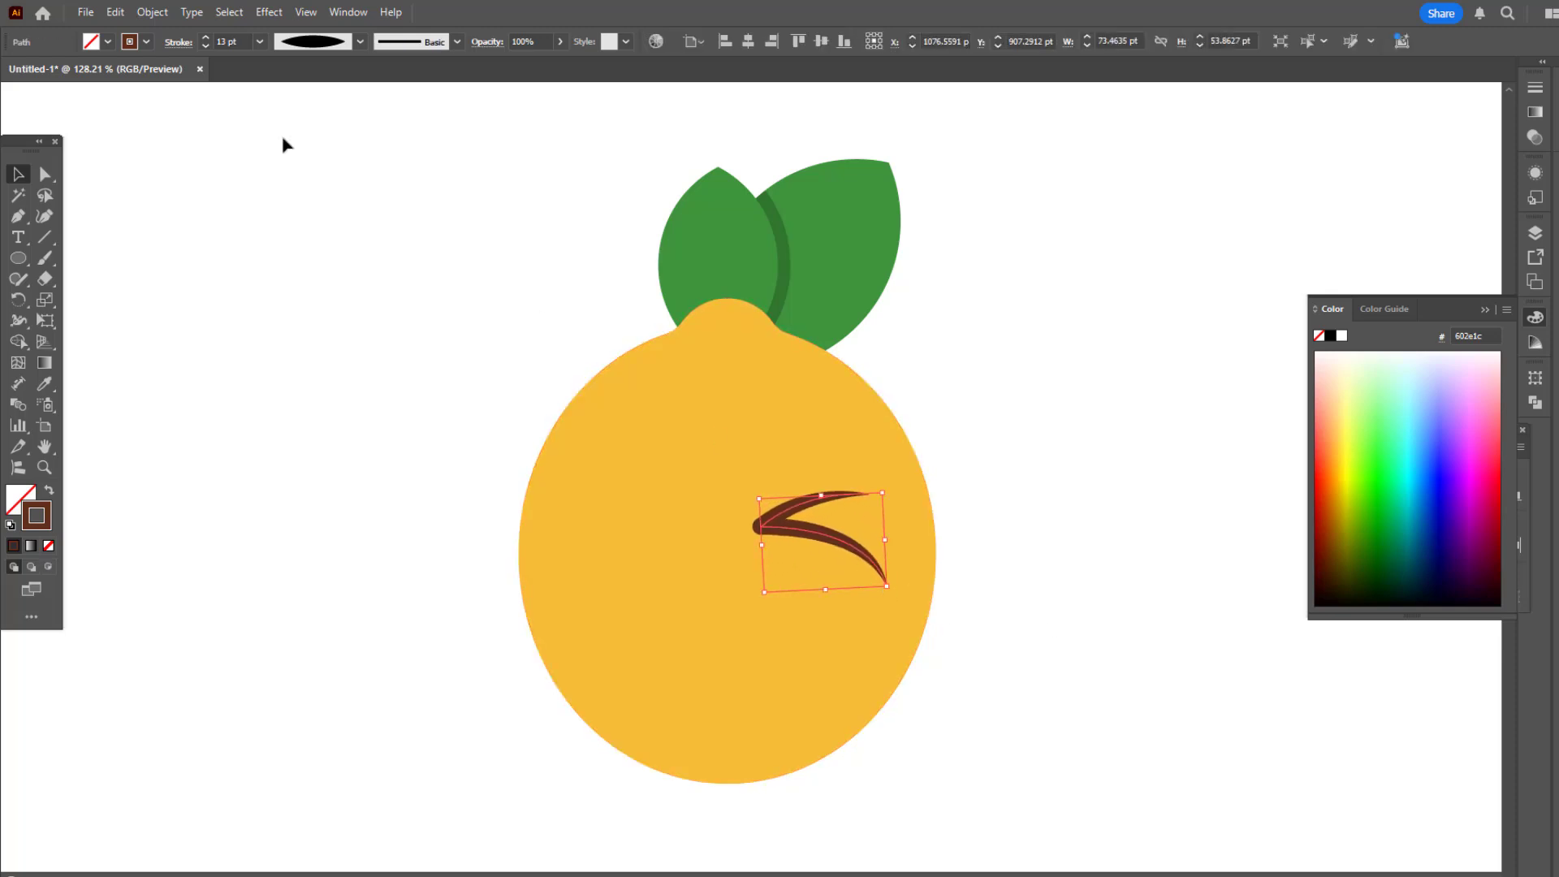
pyautogui.click(208, 38)
pyautogui.click(208, 37)
pyautogui.click(208, 37)
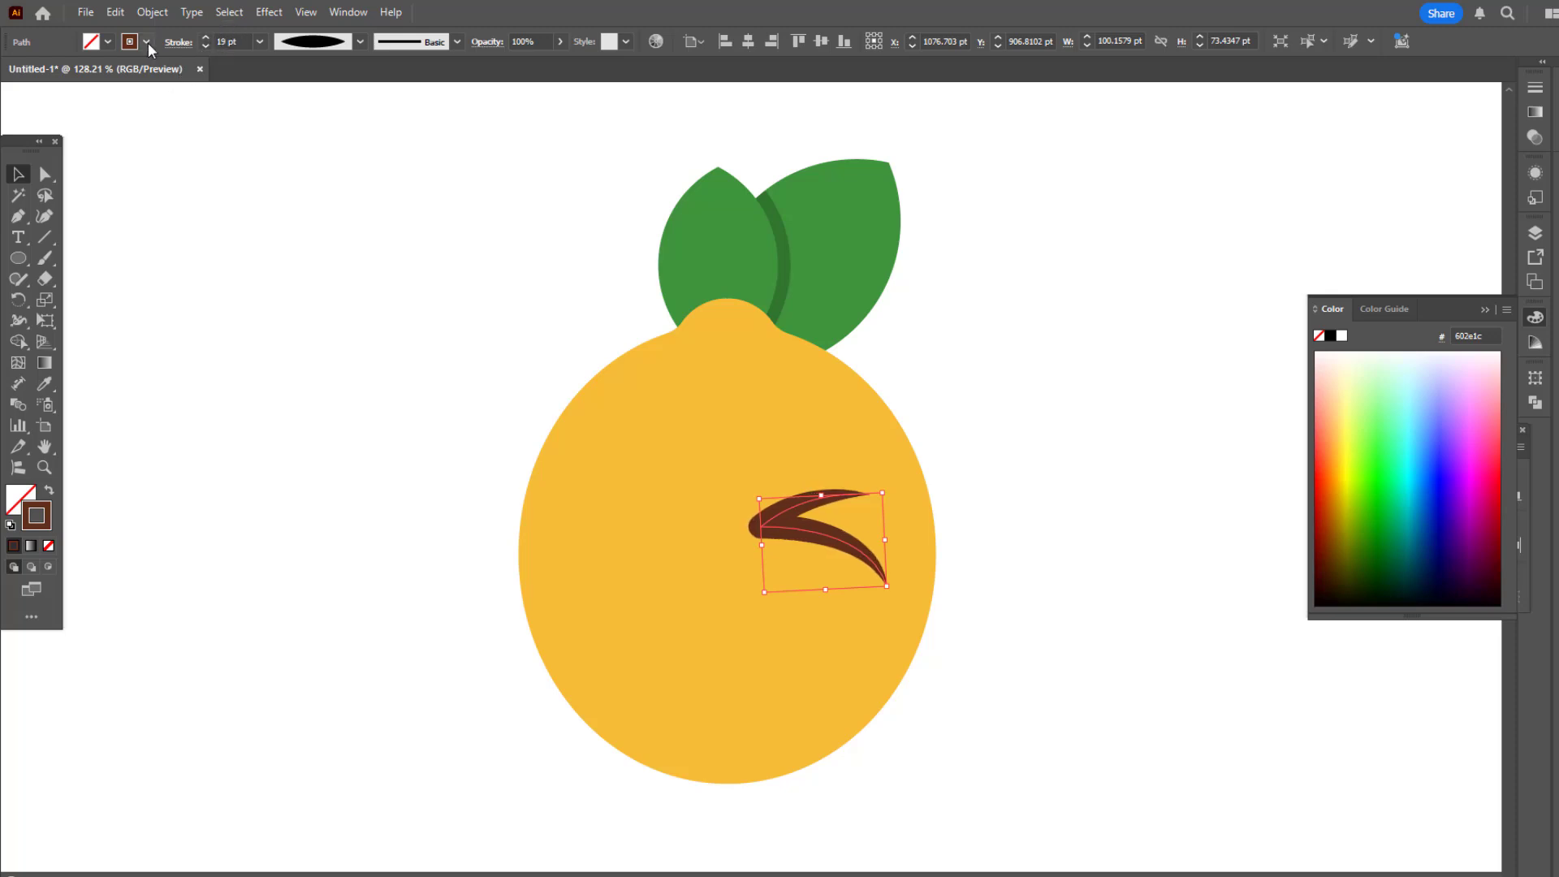
# Reshape the two arms of the eye path with the Curvature tool to about 94 × 53 pt, bringing their tips closer together.
pyautogui.click(45, 216)
pyautogui.moveTo(886, 586); pyautogui.dragTo(827, 539)
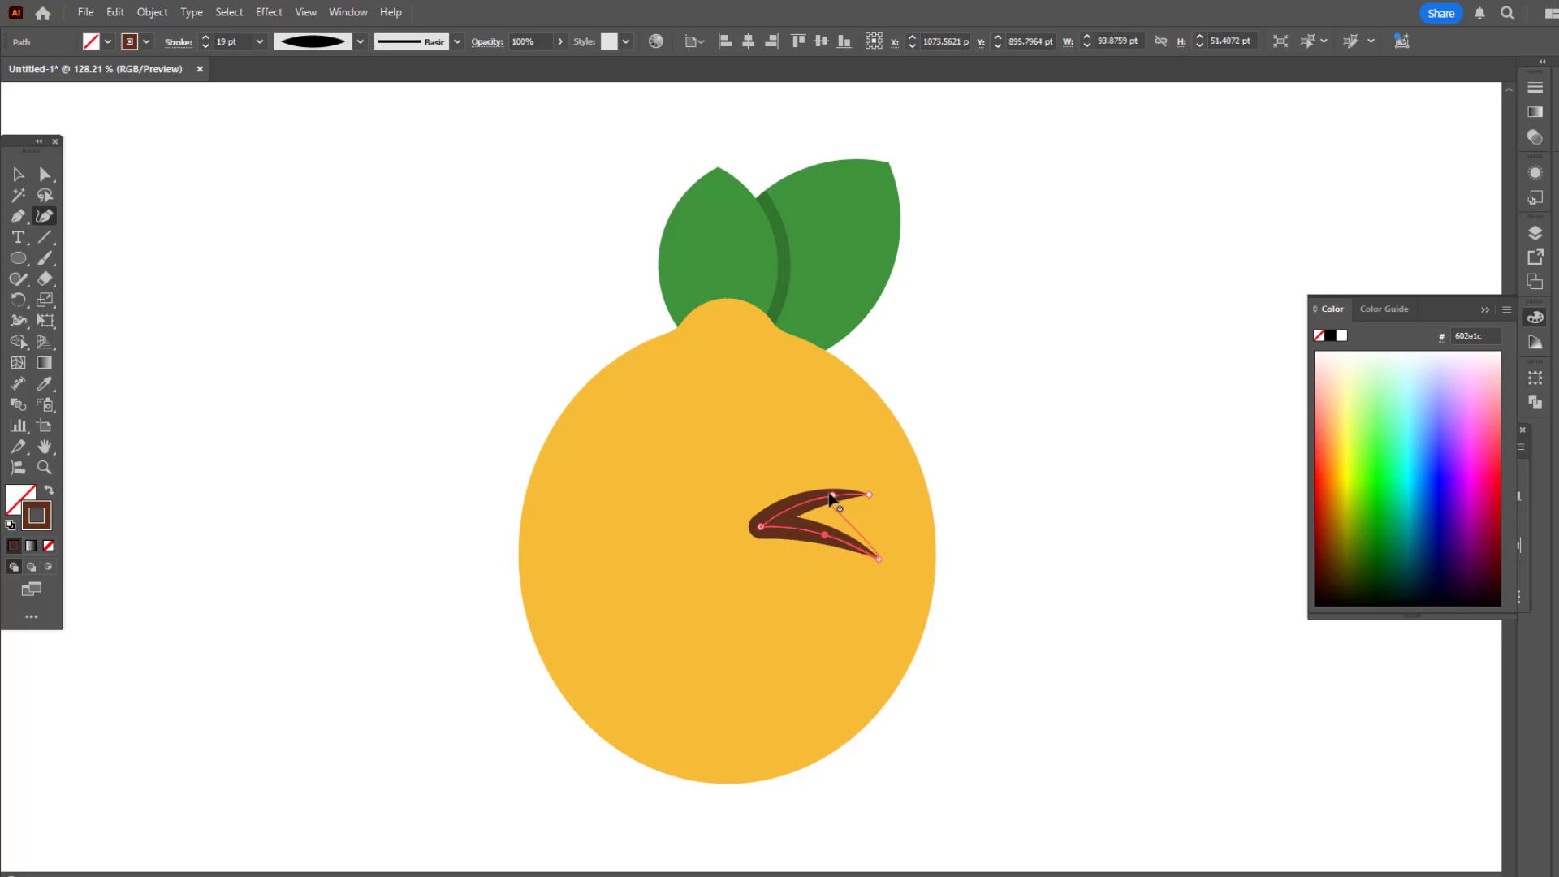
pyautogui.moveTo(869, 494); pyautogui.dragTo(824, 530)
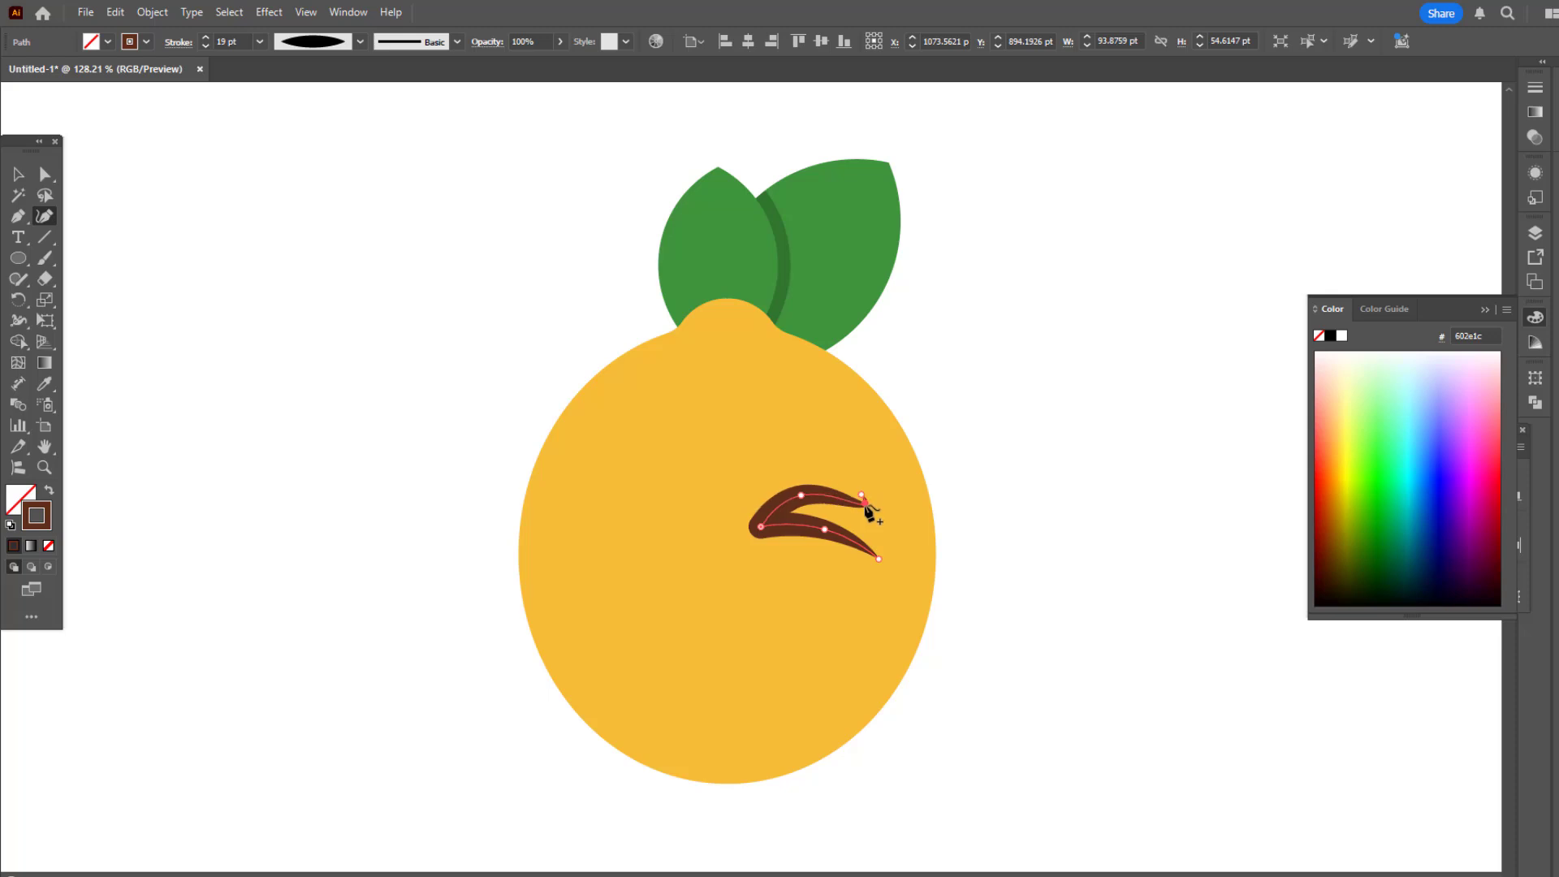
pyautogui.click(865, 503)
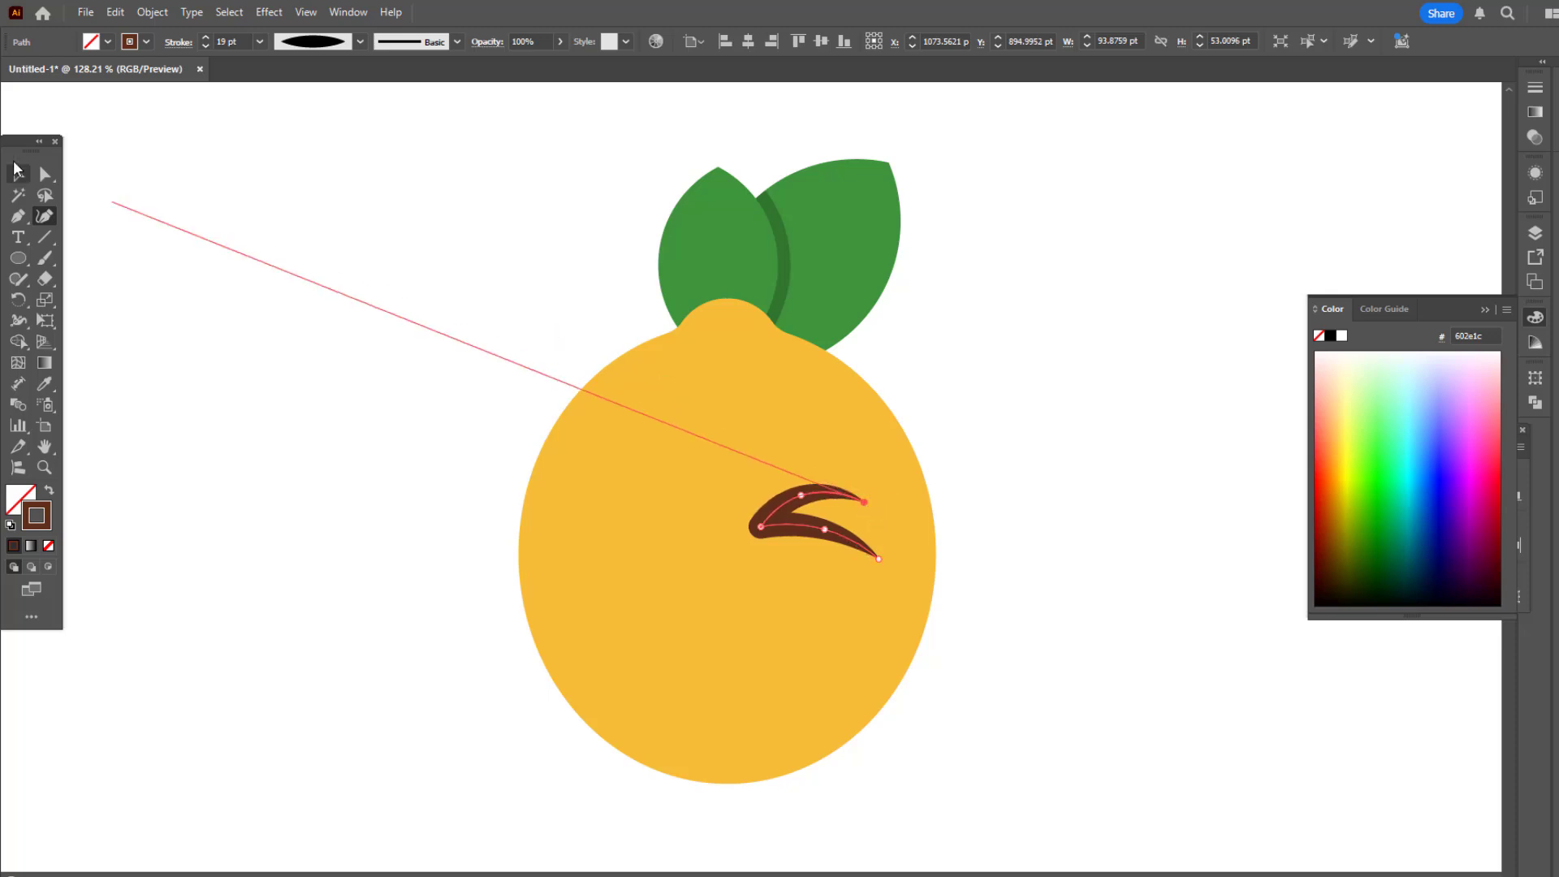
# Expand the eye path's appearance into a filled shape and unite its overlapping parts with Pathfinder.
pyautogui.click(19, 176)
pyautogui.click(151, 12)
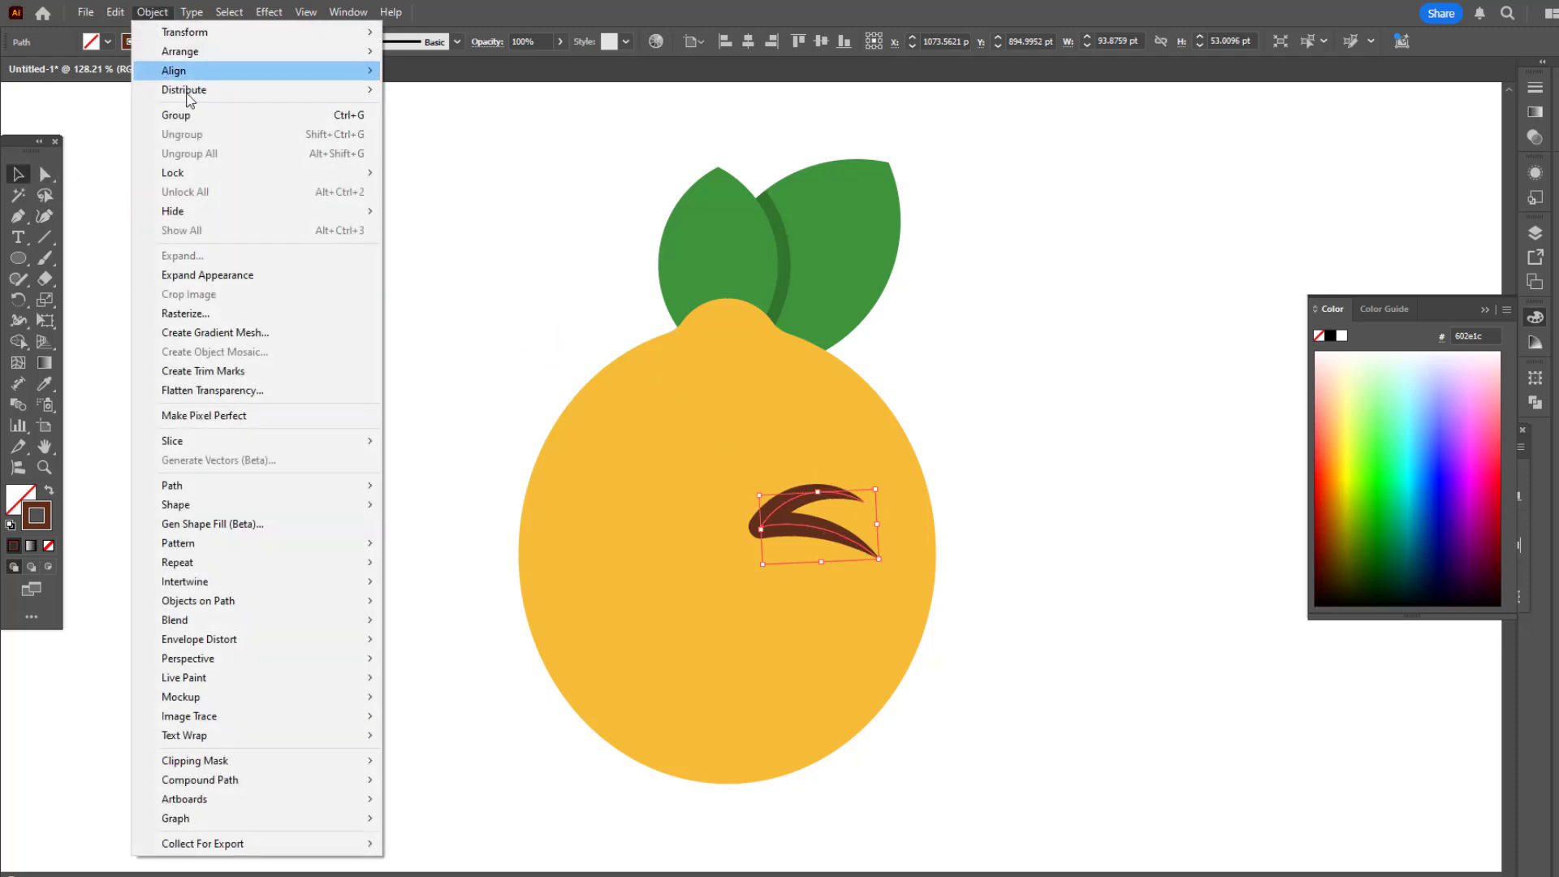
pyautogui.click(244, 272)
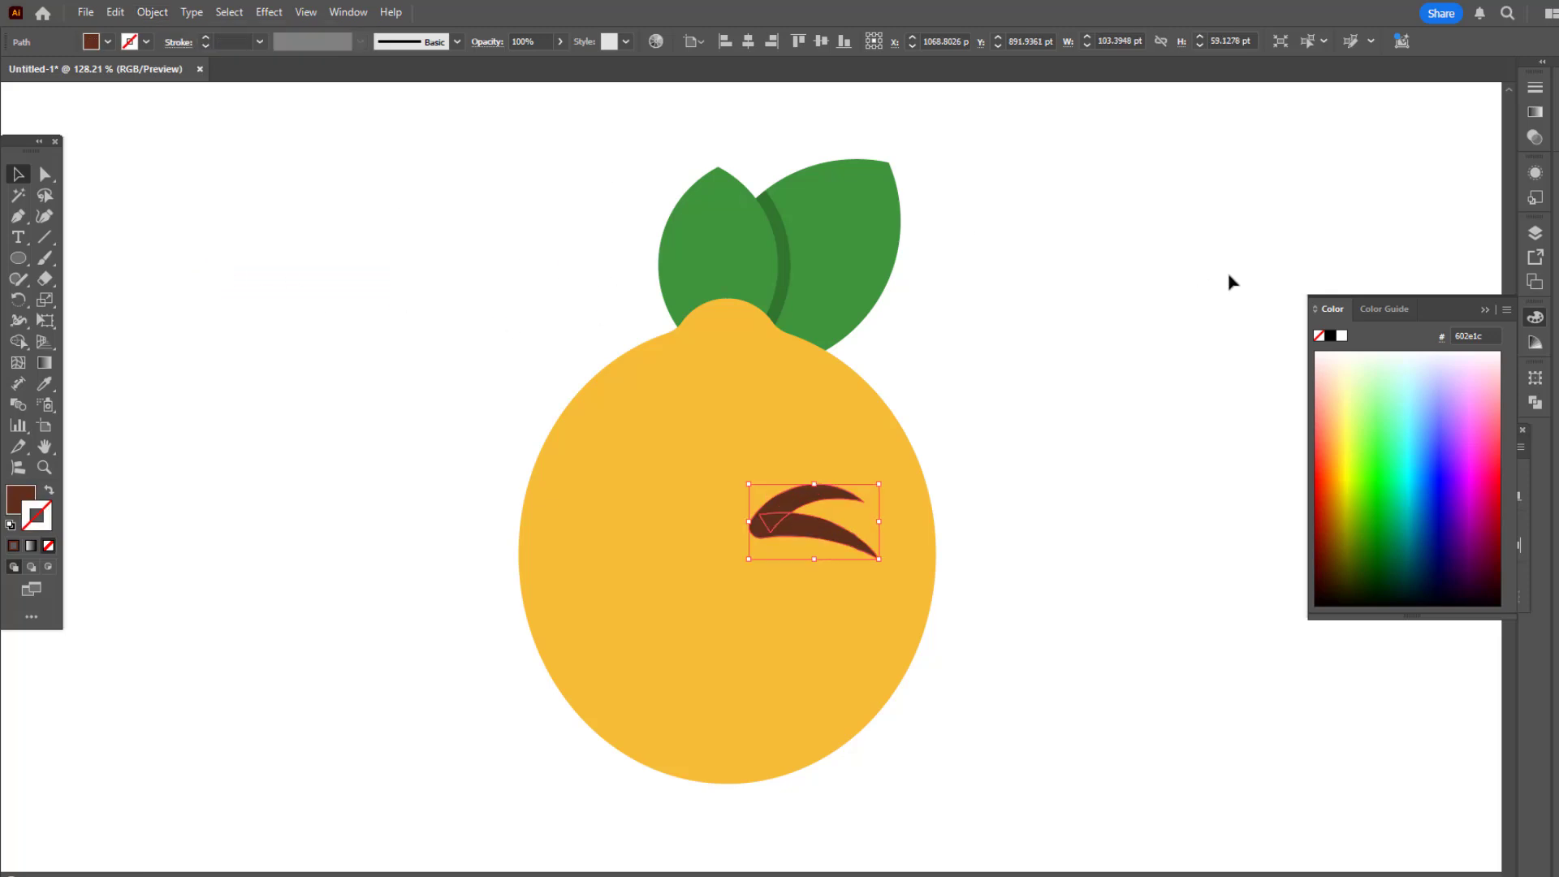
pyautogui.click(1534, 404)
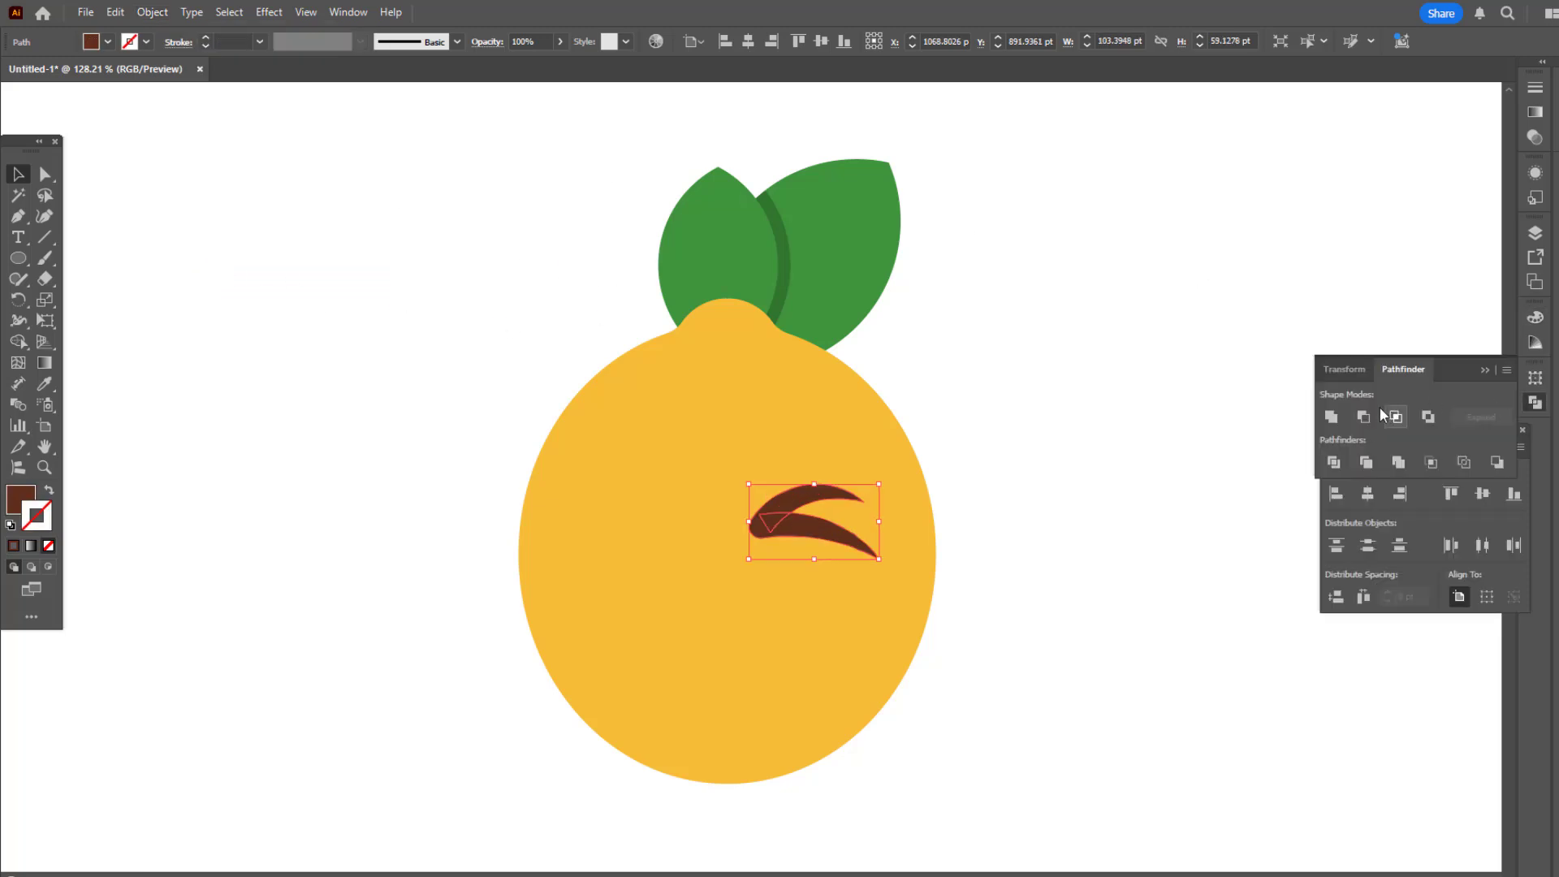
pyautogui.click(1330, 417)
# Rotate the united eye shape slightly clockwise and move it toward the fruit's right edge.
pyautogui.scroll(2, 686, 721)
pyautogui.moveTo(940, 510); pyautogui.dragTo(934, 524)
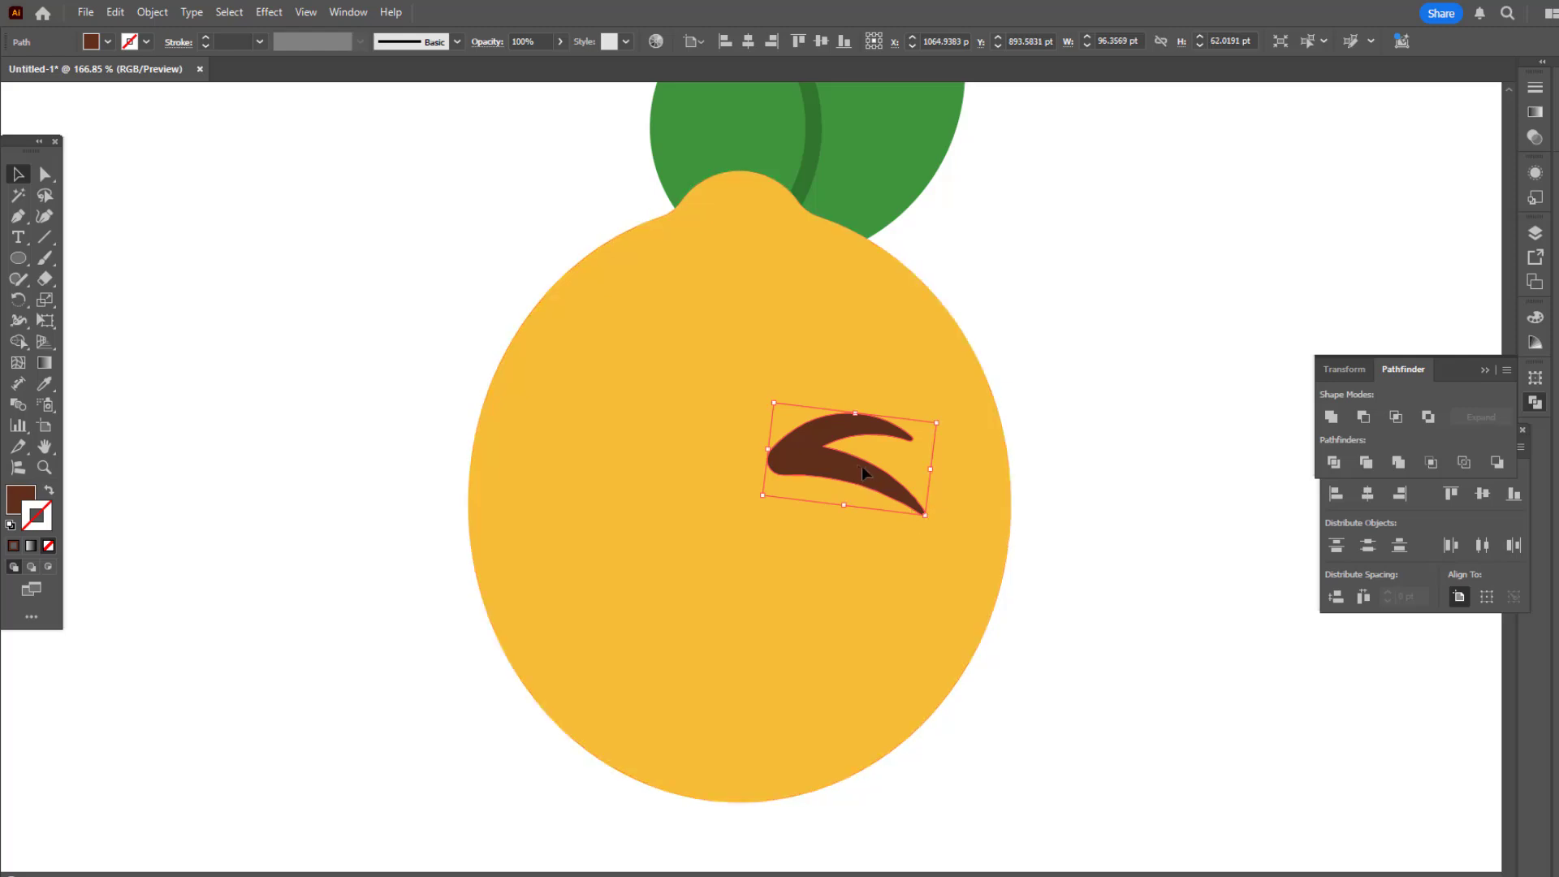
pyautogui.moveTo(861, 466)
pyautogui.mouseDown()
pyautogui.moveTo(893, 475)
pyautogui.moveTo(877, 477)
pyautogui.mouseUp()
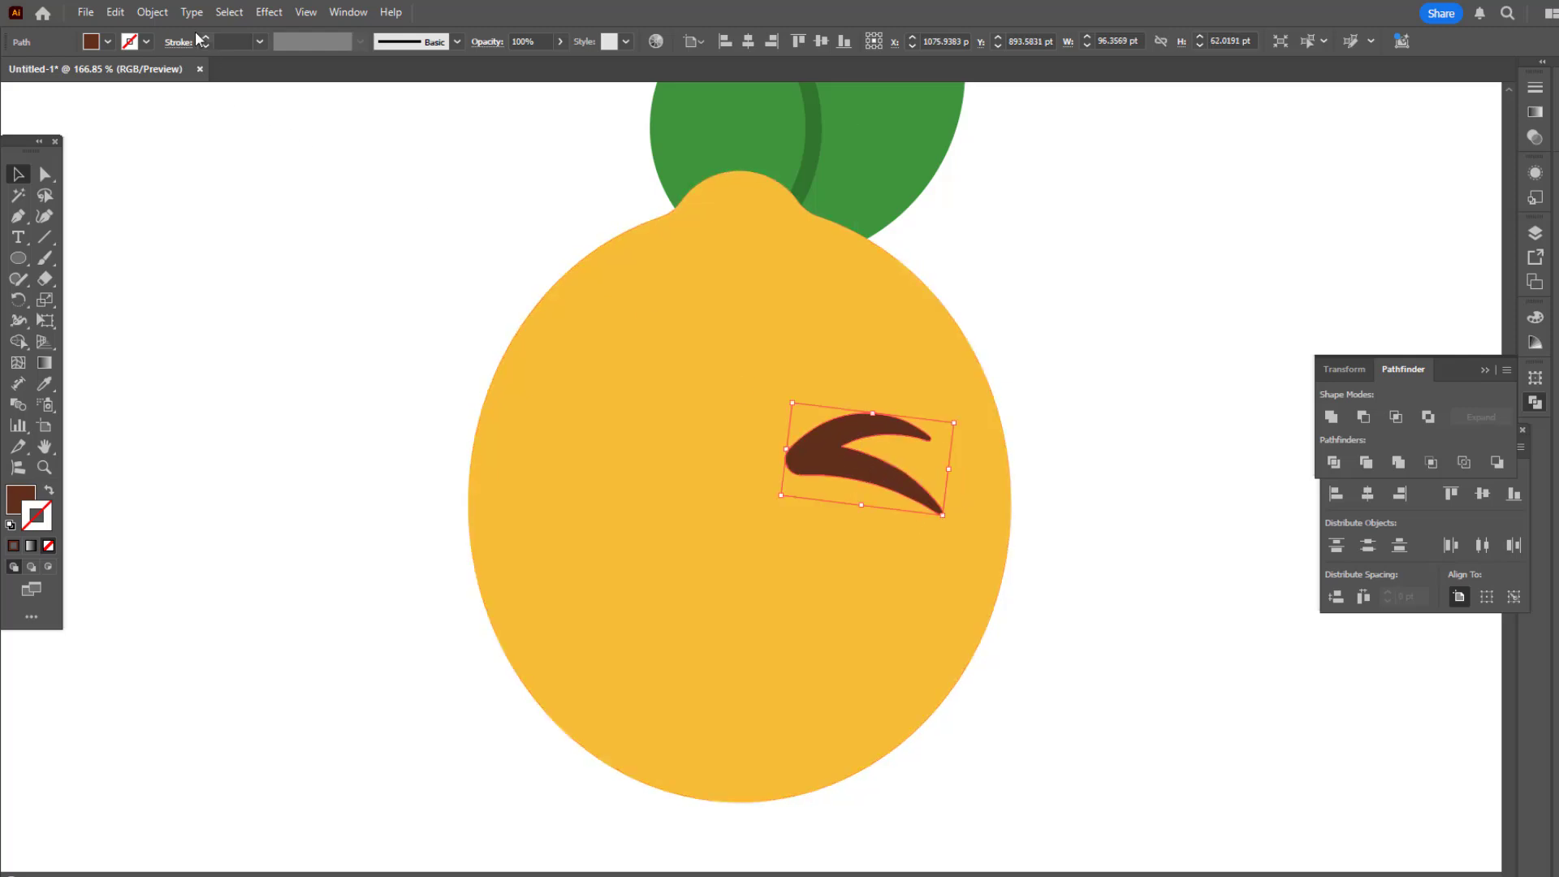
# Make a vertically reflected copy of the eye and place it level with the original on the fruit's left half.
pyautogui.click(152, 11)
pyautogui.moveTo(349, 31)
pyautogui.click(497, 104)
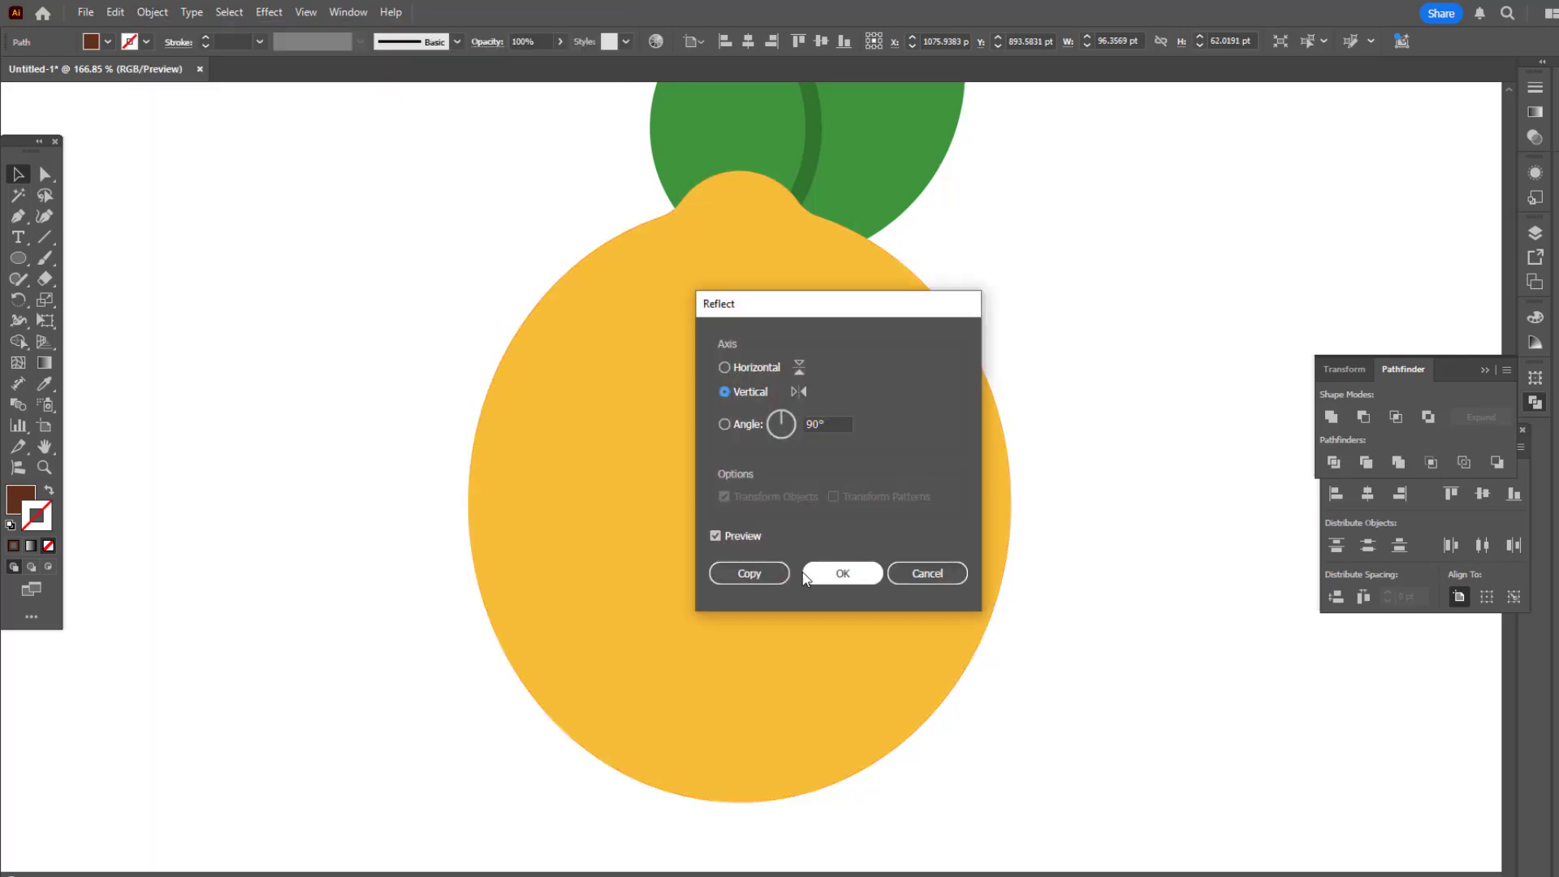
pyautogui.click(778, 573)
pyautogui.moveTo(889, 483); pyautogui.dragTo(649, 482)
# Group both eyes and center the group horizontally on the artboard.
pyautogui.keyDown('shift'); pyautogui.click(853, 450); pyautogui.keyUp('shift')
pyautogui.click(152, 12)
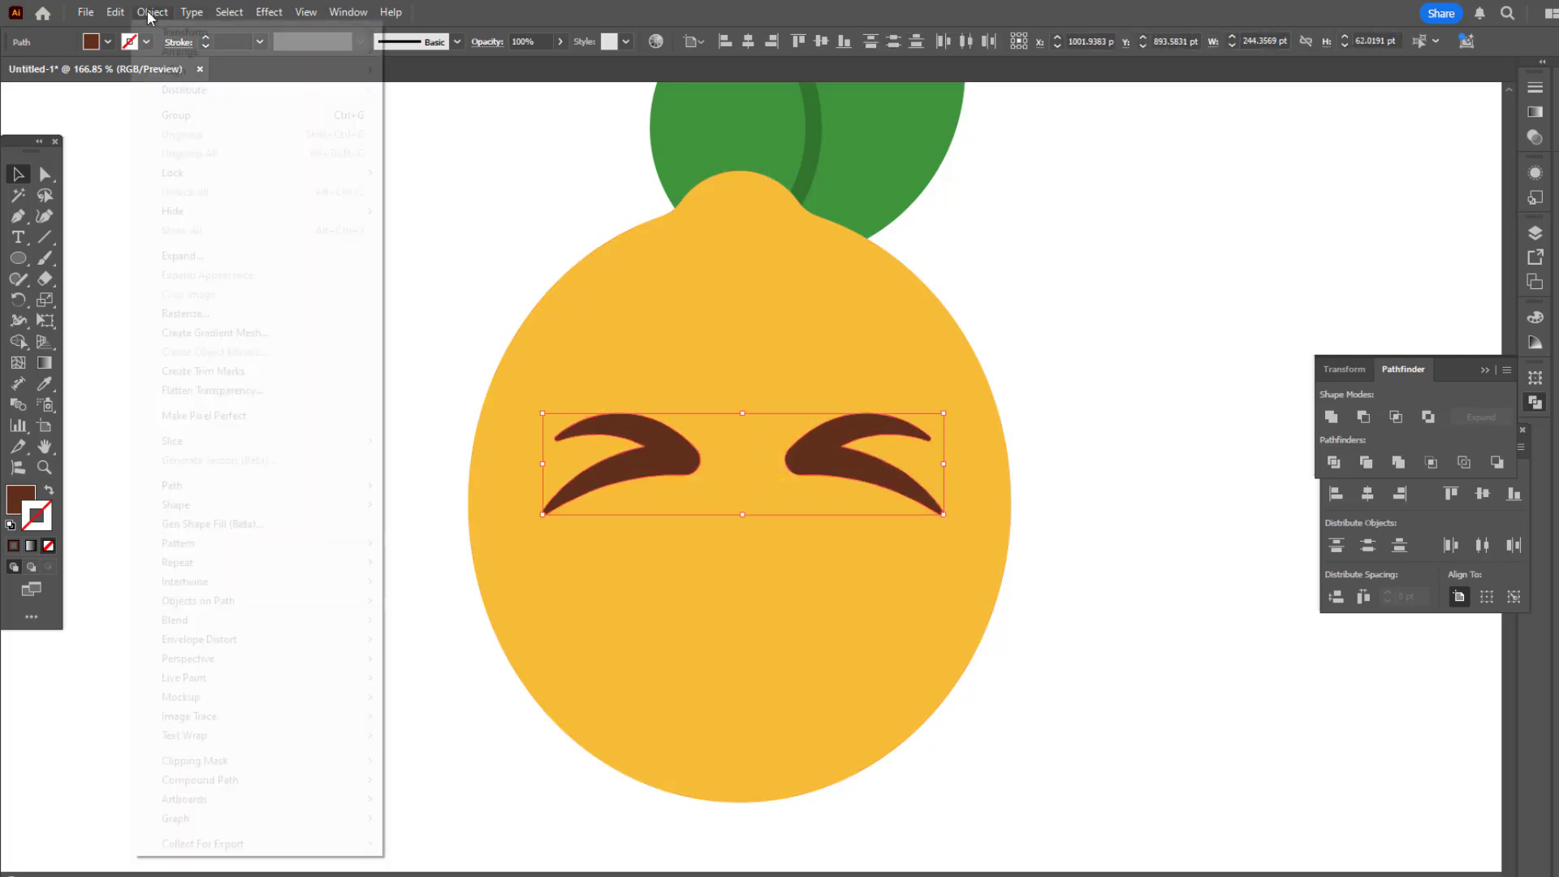
pyautogui.click(227, 116)
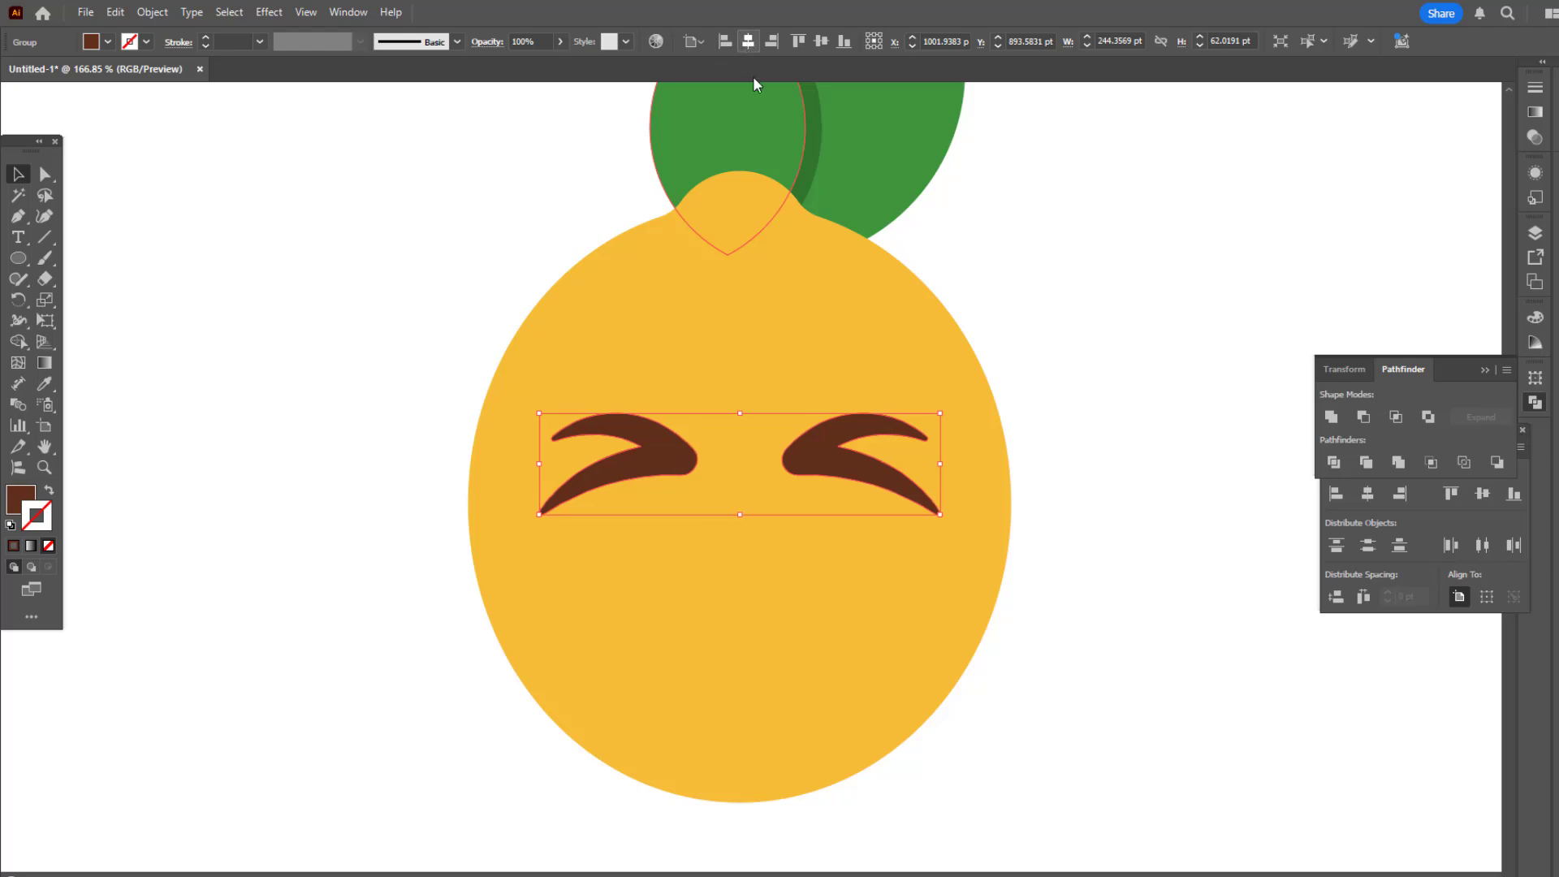
pyautogui.click(1044, 494)
# Draw a brown ellipse about 148 × 109 pt below the eyes and lower its side and top anchor points to form an open mouth.
pyautogui.scroll(-2, 1044, 522)
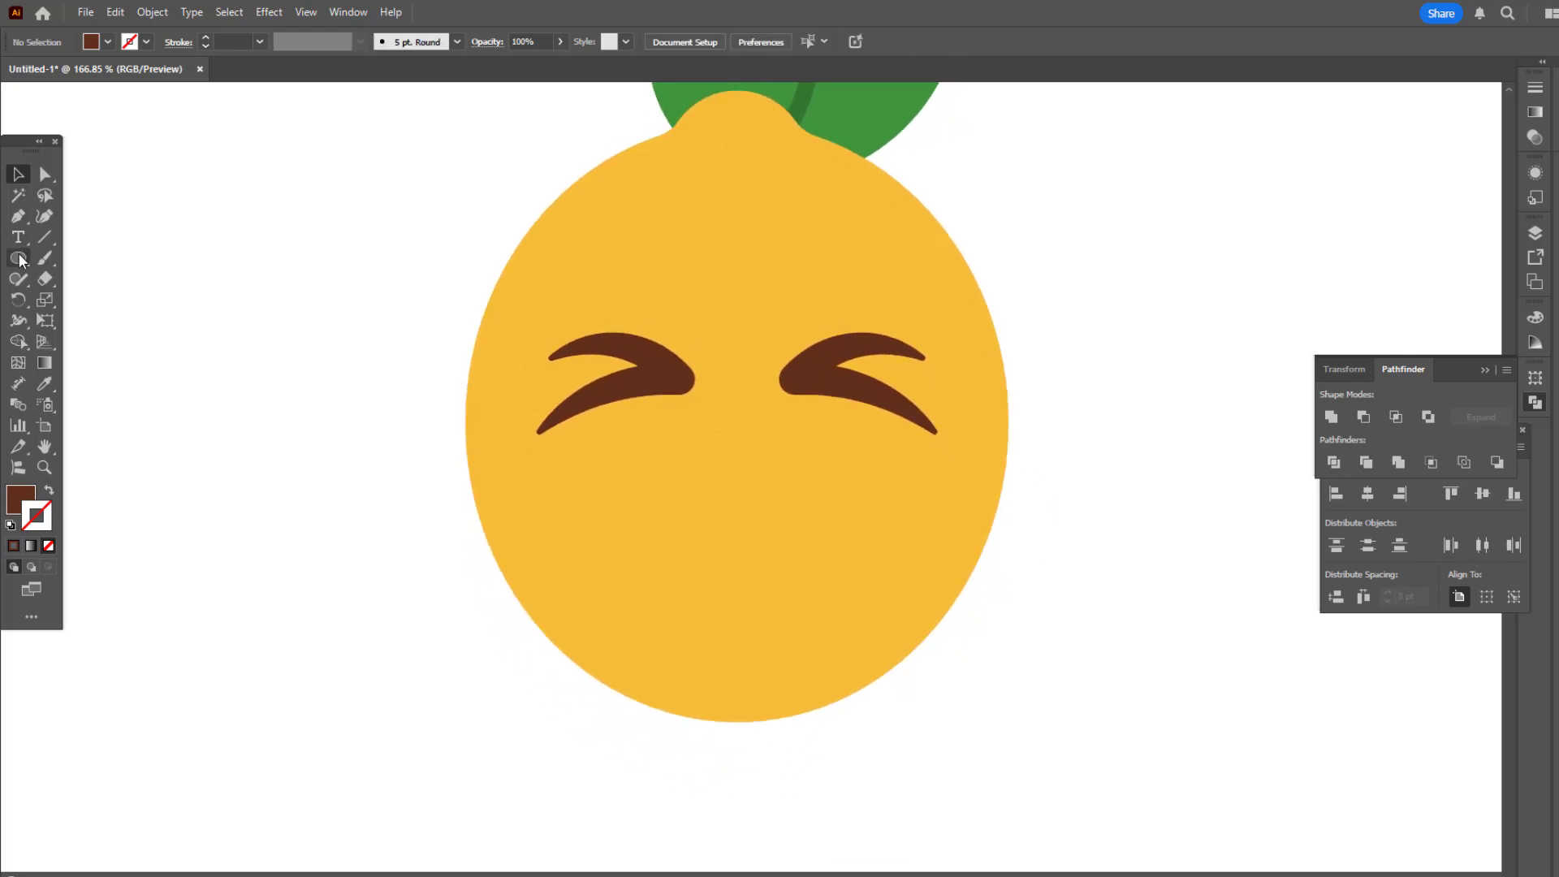
pyautogui.moveTo(614, 434); pyautogui.dragTo(876, 615)
pyautogui.click(44, 180)
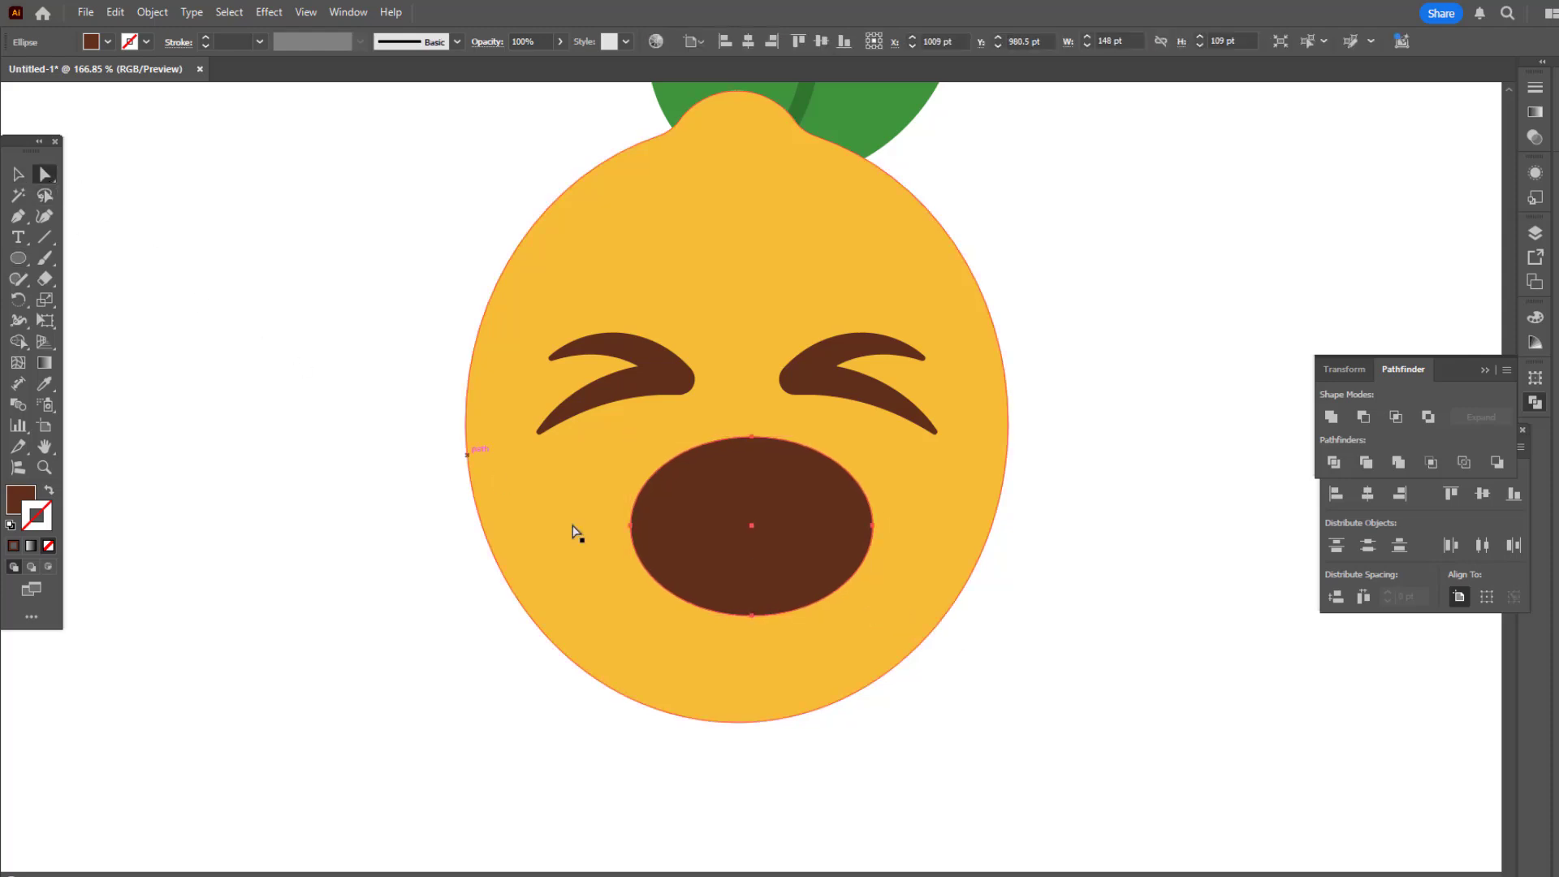
pyautogui.click(630, 524)
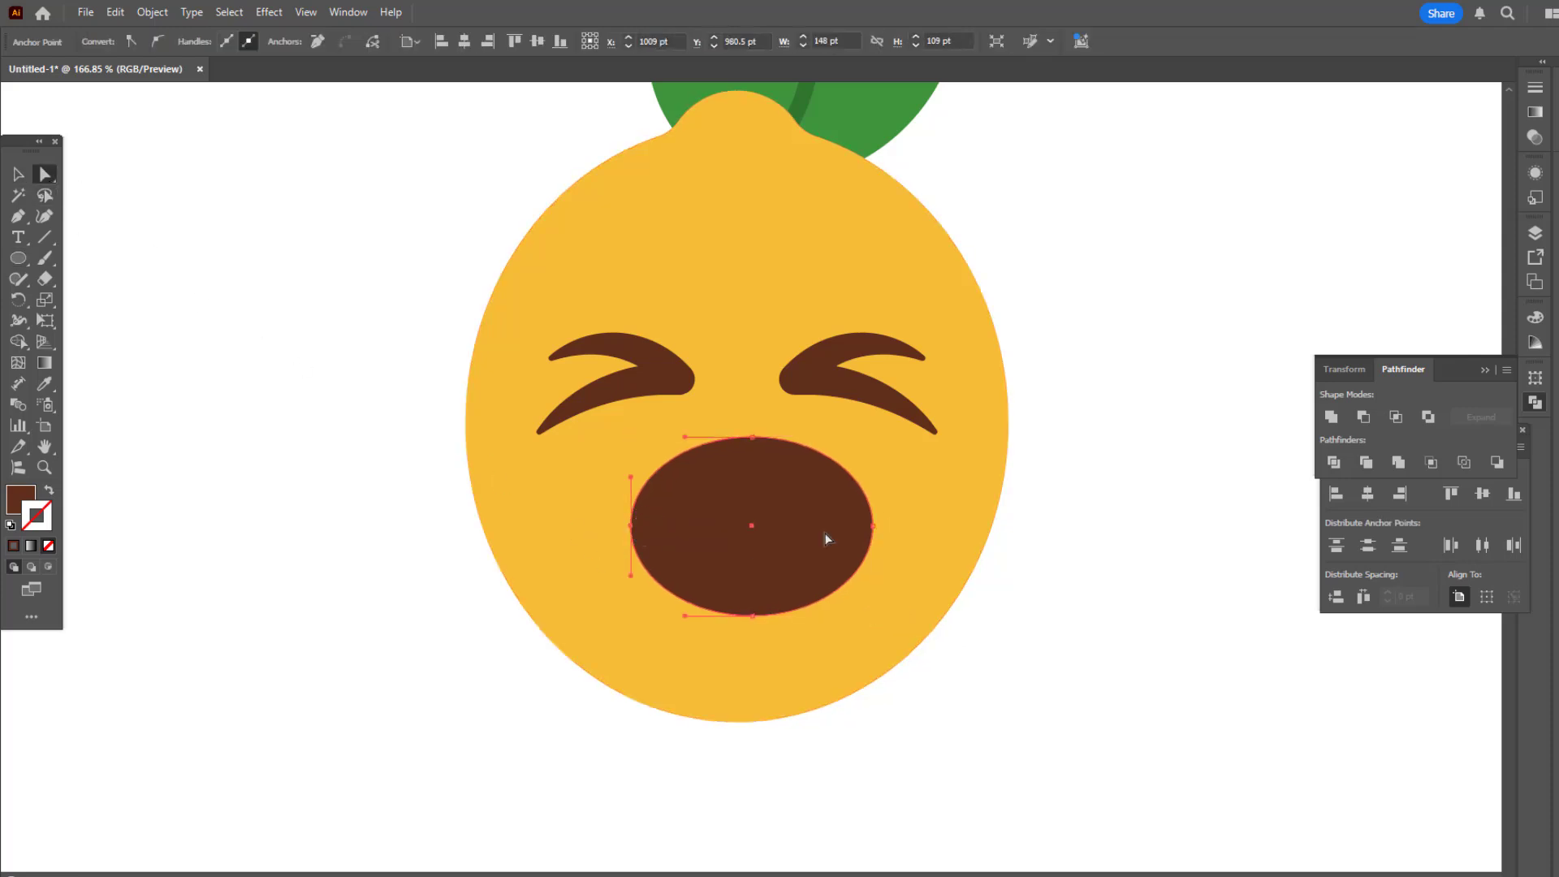
pyautogui.keyDown('shift'); pyautogui.click(872, 526); pyautogui.keyUp('shift')
pyautogui.moveTo(872, 526); pyautogui.dragTo(871, 559)
pyautogui.moveTo(755, 437); pyautogui.dragTo(752, 457)
pyautogui.click(1106, 569)
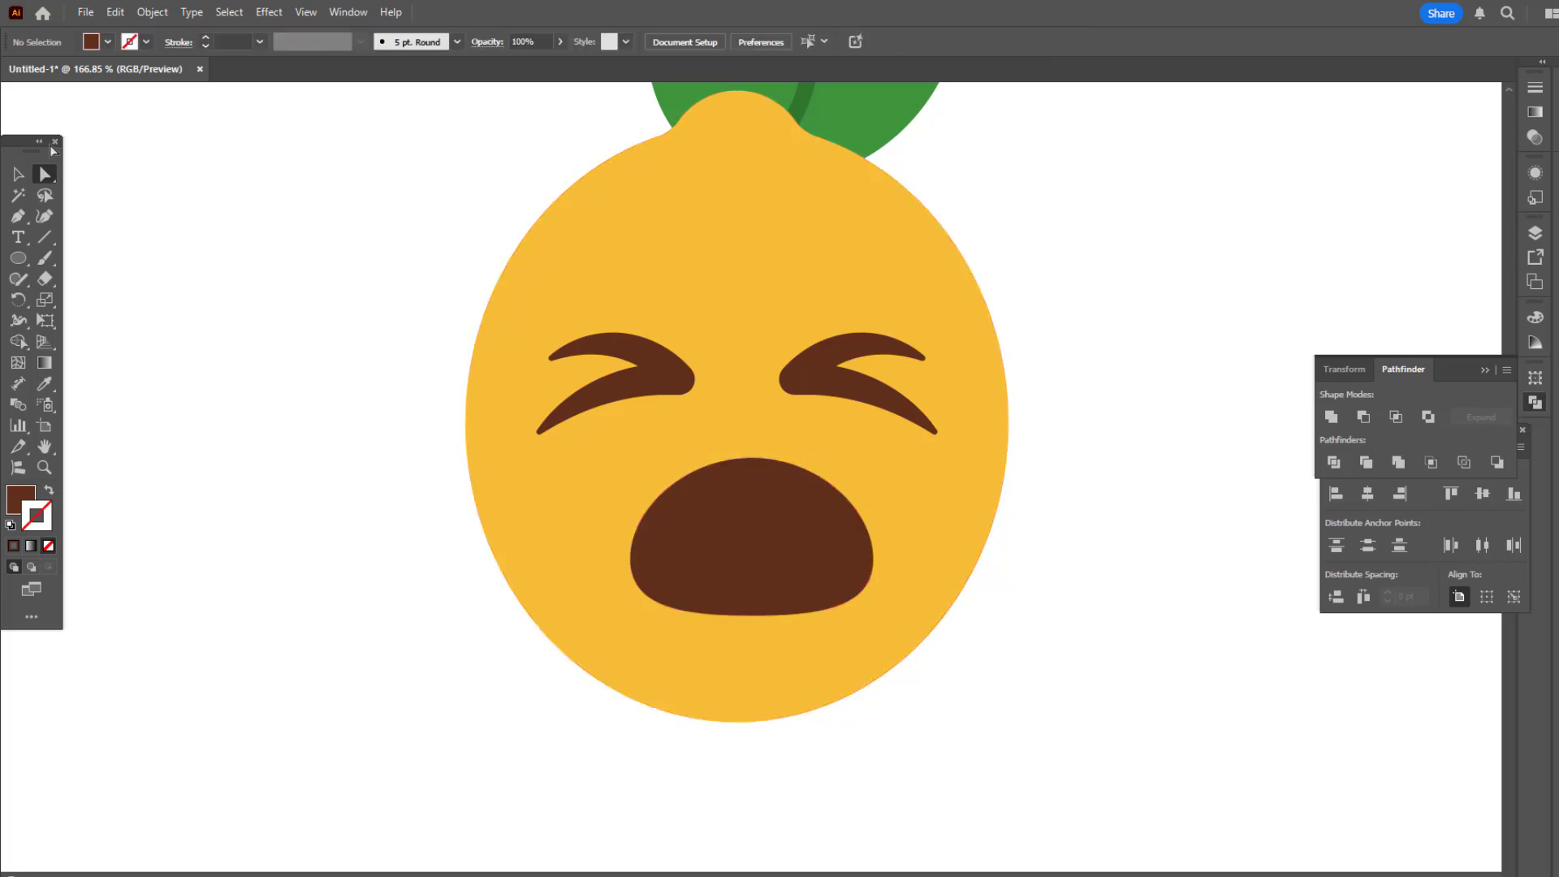
# Center the fruit's body and mouth horizontally on the artboard.
pyautogui.click(18, 174)
pyautogui.press('z')
pyautogui.moveTo(1072, 451)
pyautogui.mouseDown()
pyautogui.moveTo(966, 432)
pyautogui.moveTo(901, 512)
pyautogui.mouseUp()
pyautogui.click(22, 172)
pyautogui.moveTo(1012, 770); pyautogui.dragTo(727, 549)
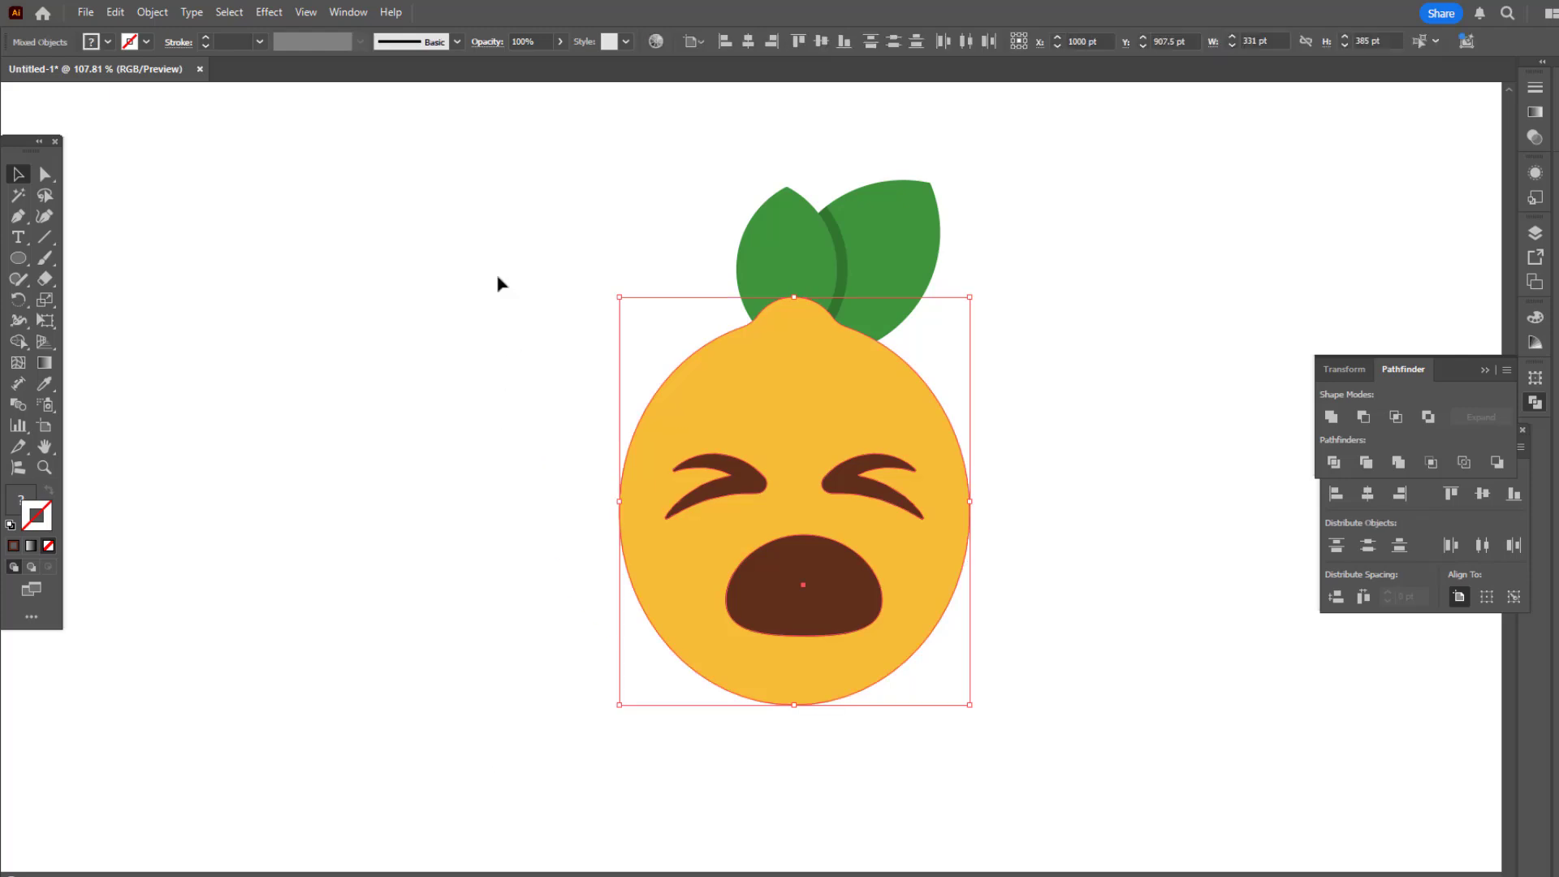
pyautogui.click(749, 43)
pyautogui.click(1035, 704)
# Offset the mouth's path by -10 pt to create a smaller mouth shape inside it.
pyautogui.press('z')
pyautogui.moveTo(884, 655); pyautogui.dragTo(936, 542)
pyautogui.click(18, 174)
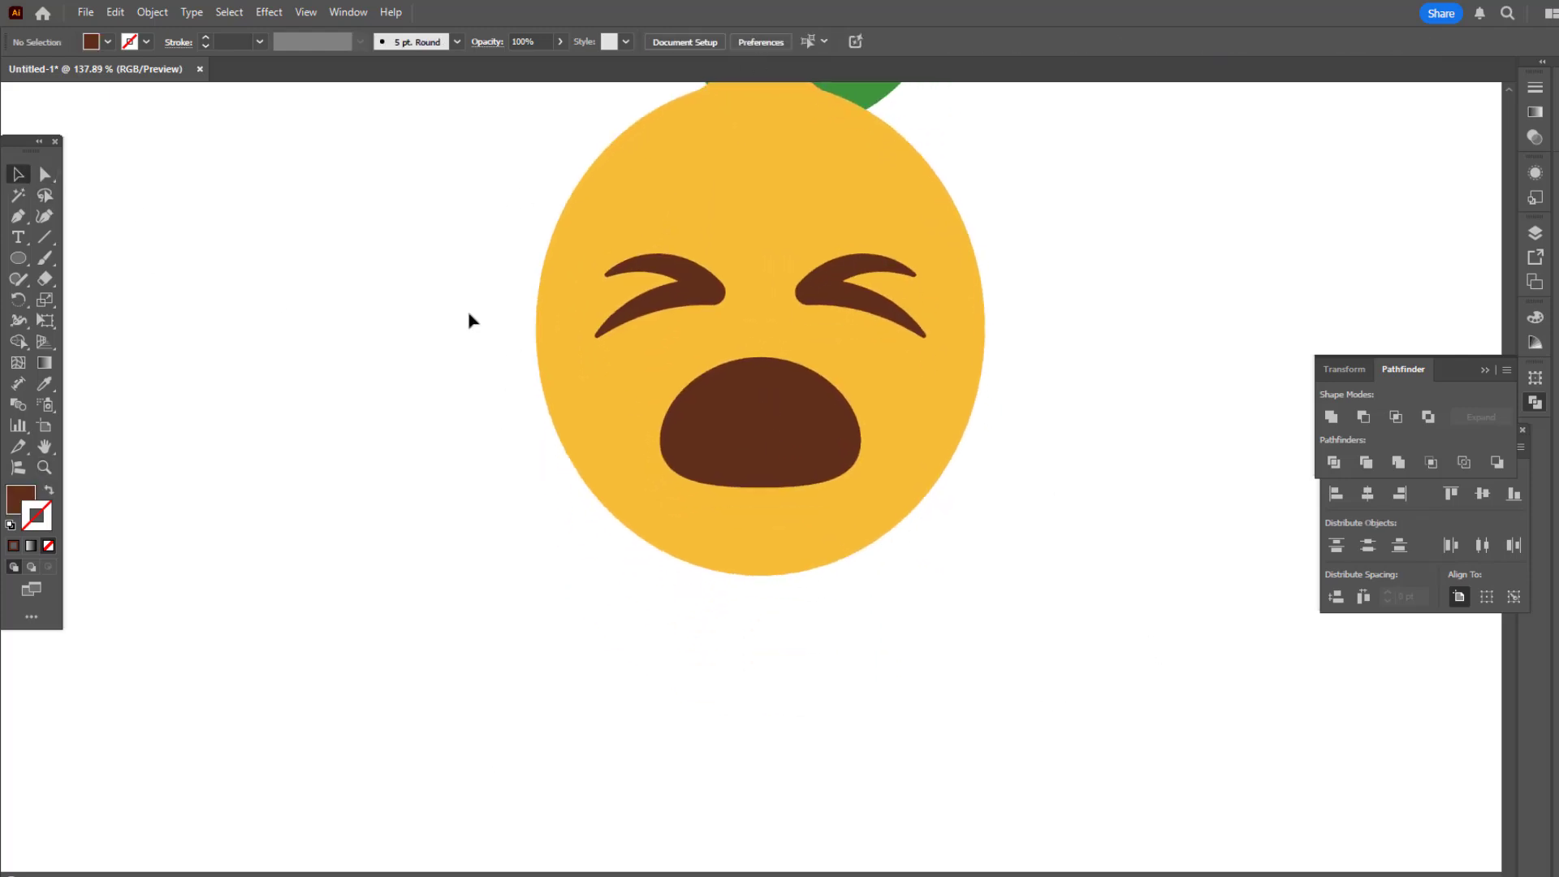
pyautogui.click(767, 437)
pyautogui.click(151, 13)
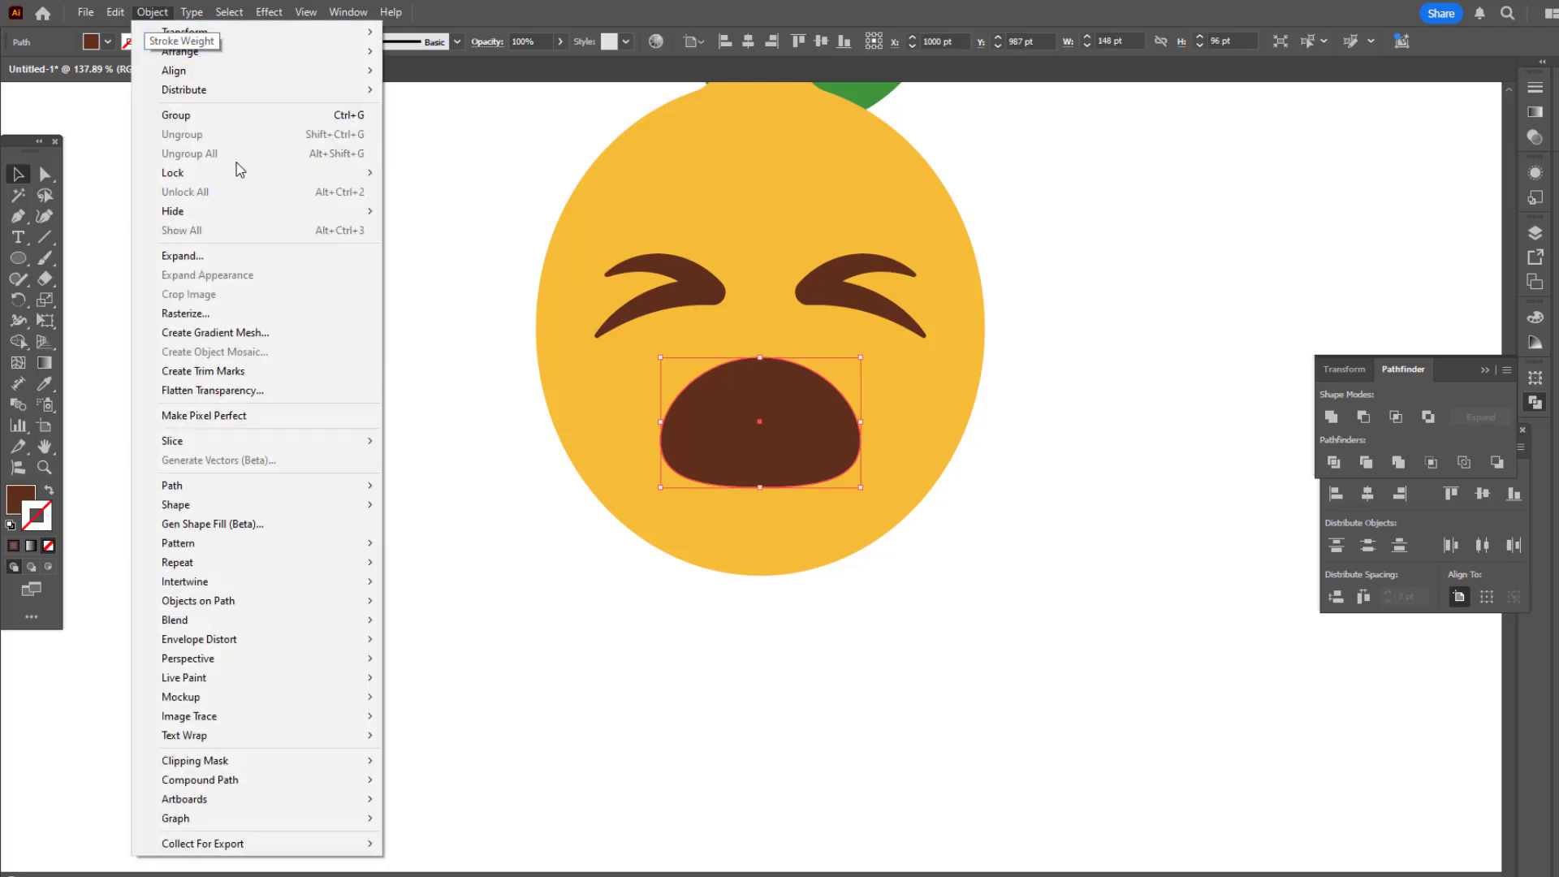
pyautogui.moveTo(295, 485)
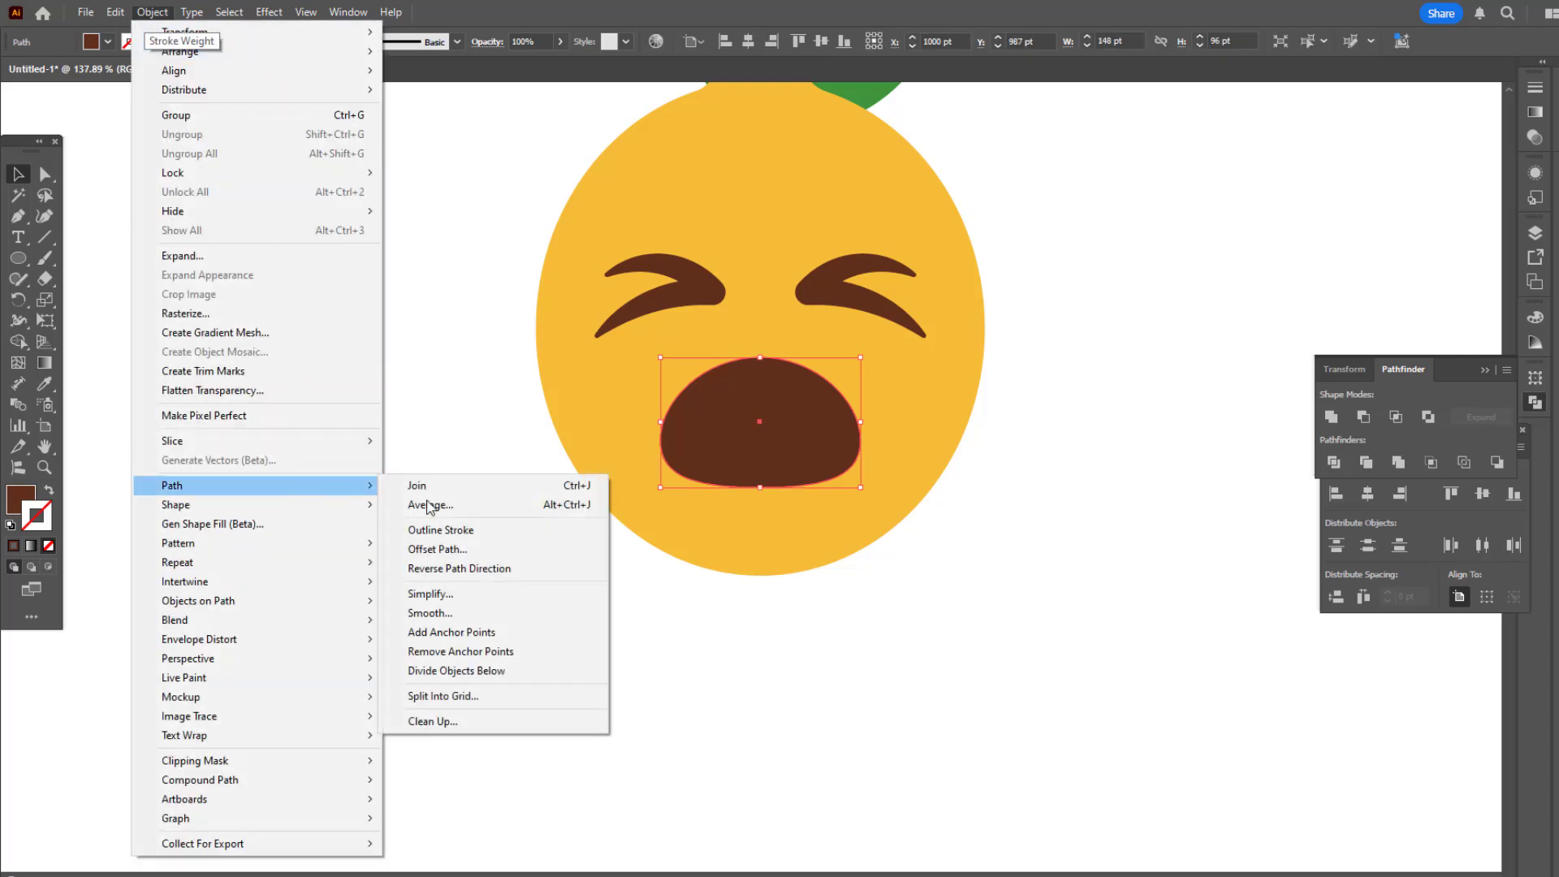
pyautogui.click(480, 548)
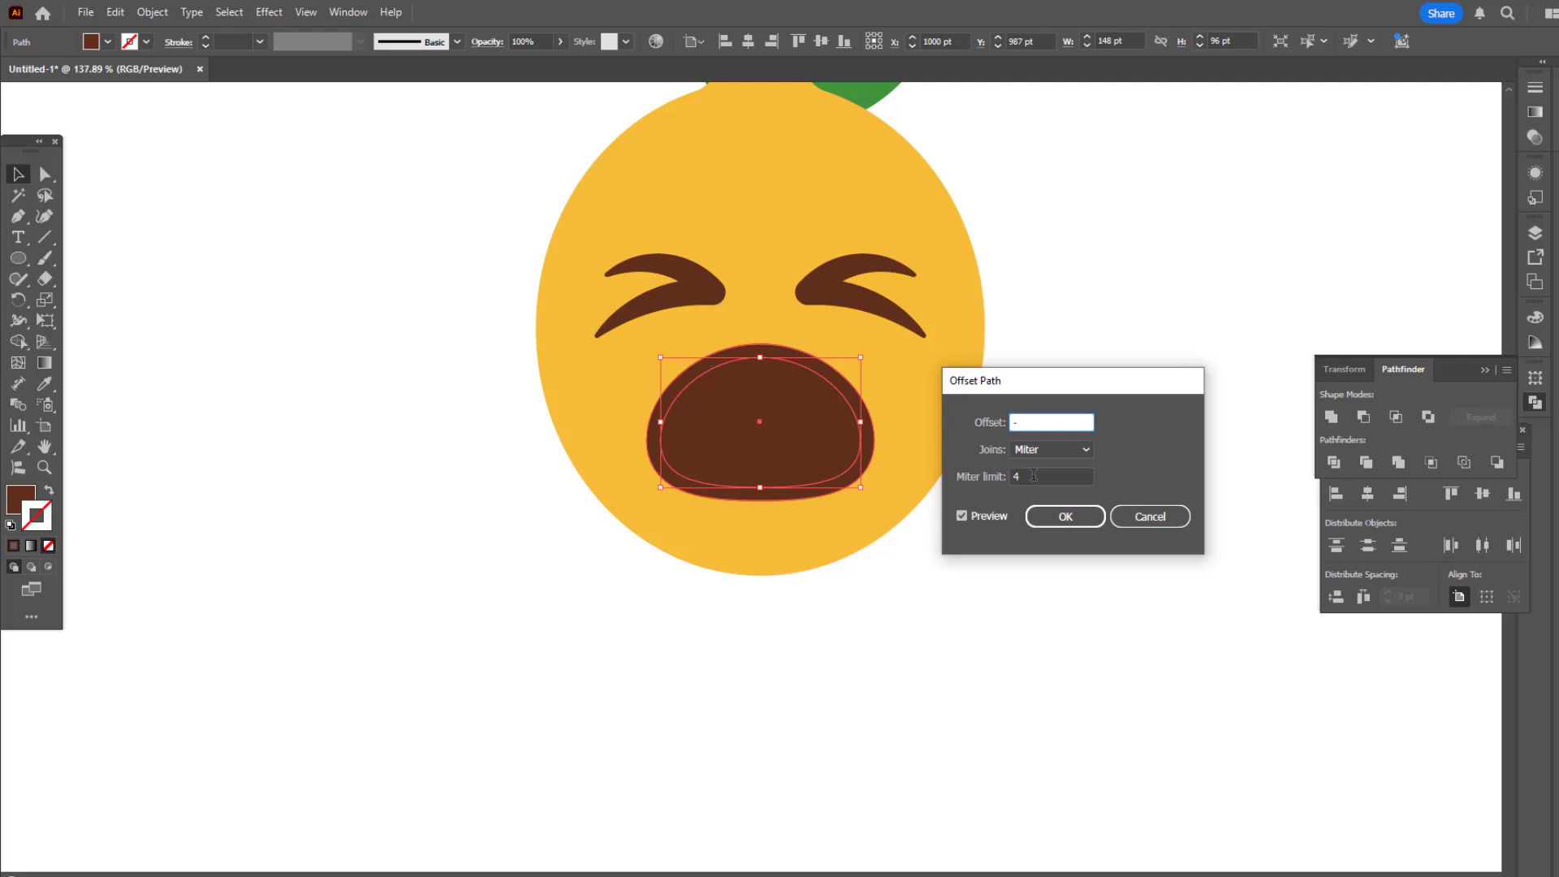
pyautogui.write('-10')
pyautogui.click(1055, 515)
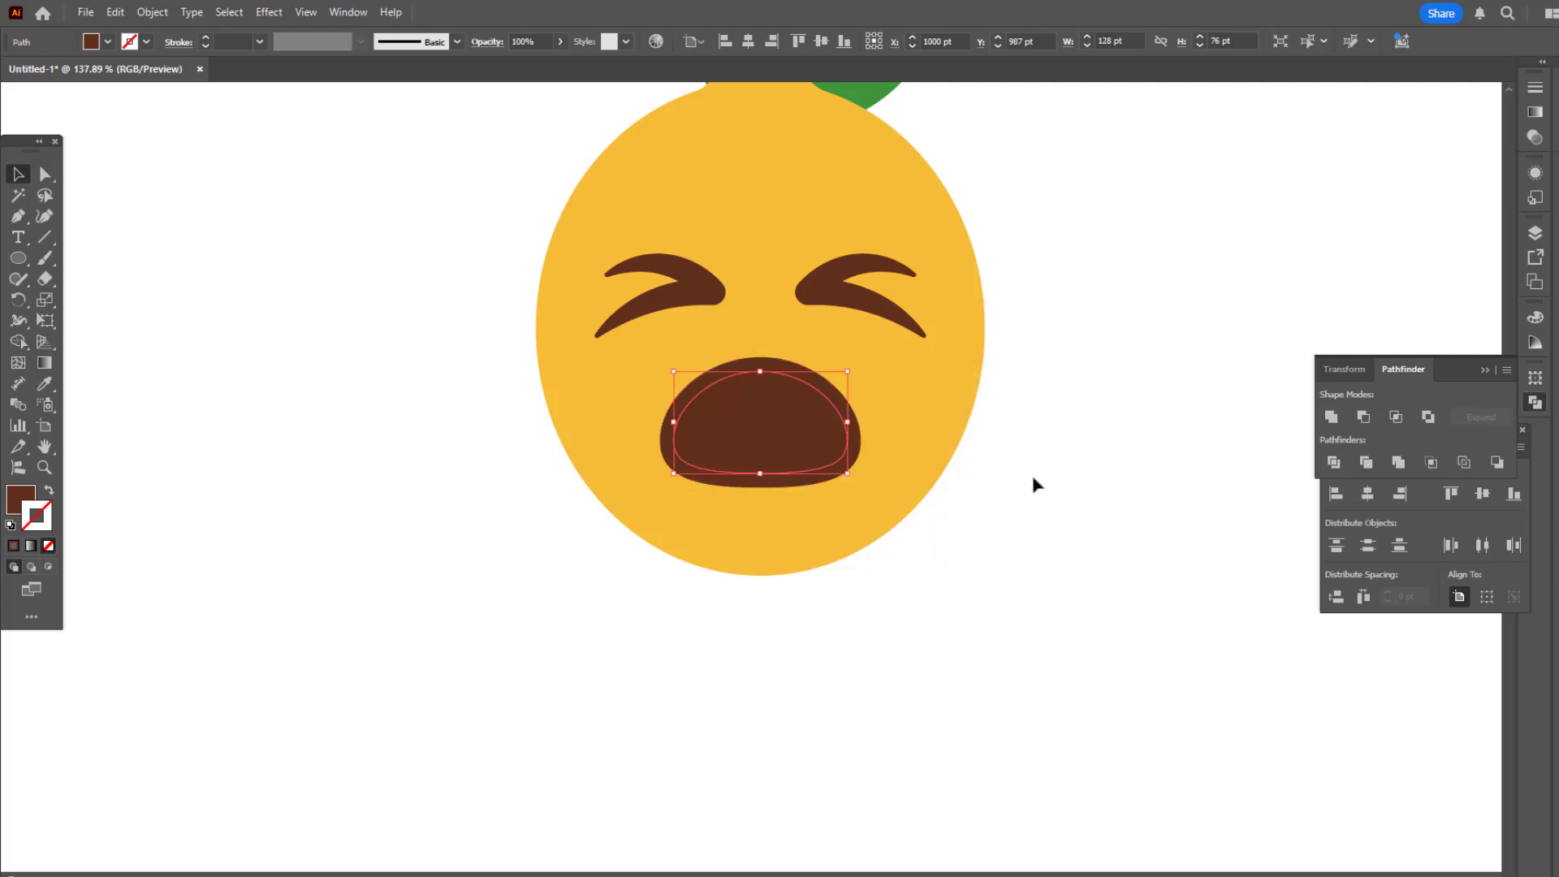
# Fill the inner mouth shape with olive green #8dad1a.
pyautogui.doubleClick(16, 505)
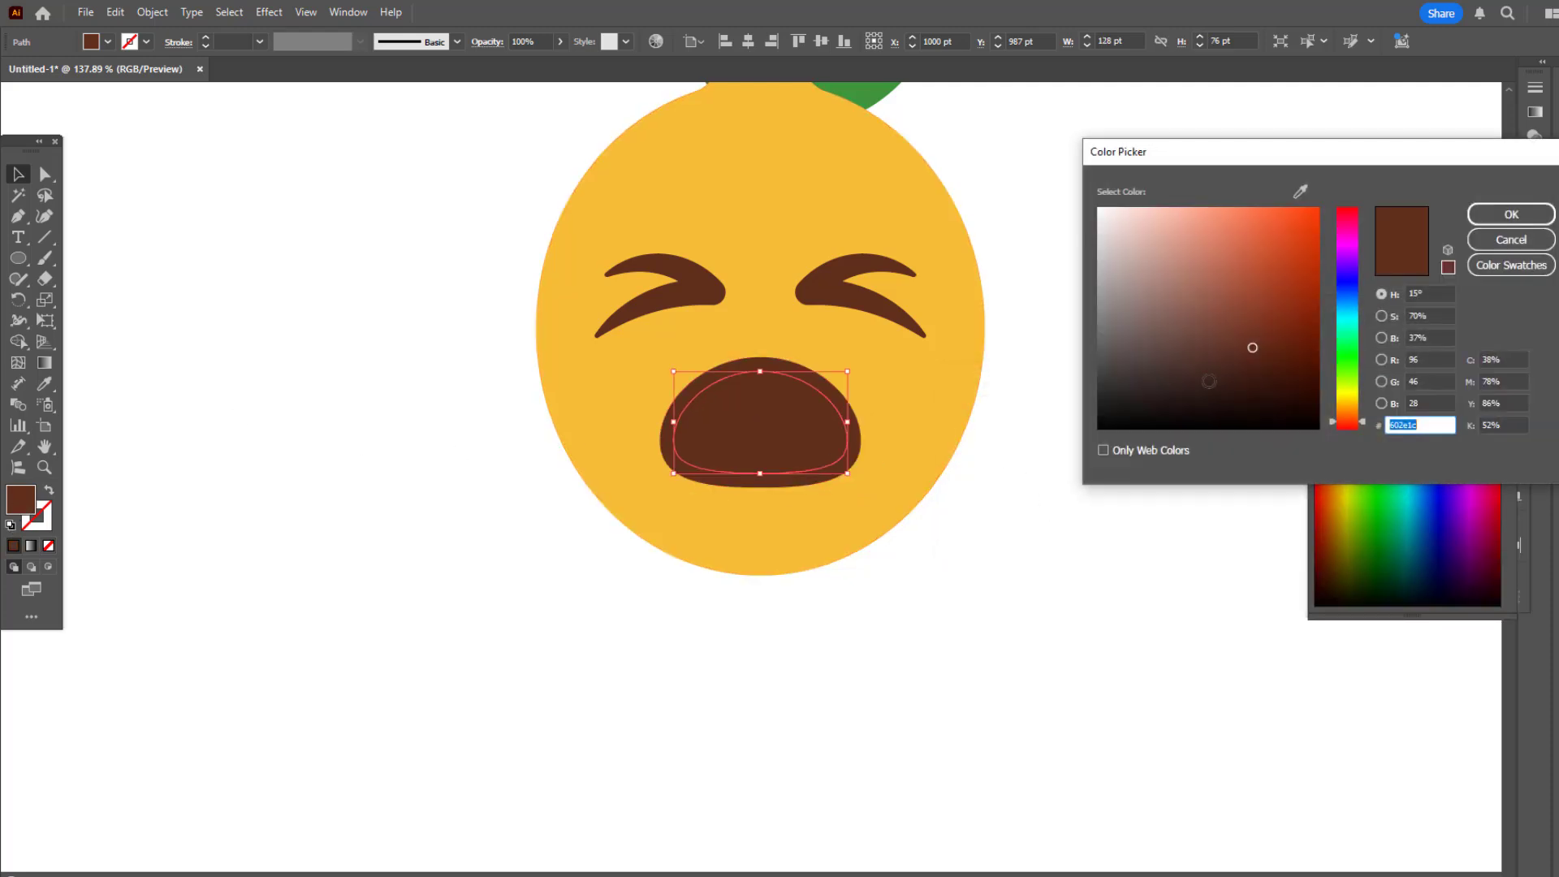
pyautogui.click(1351, 361)
pyautogui.click(1261, 254)
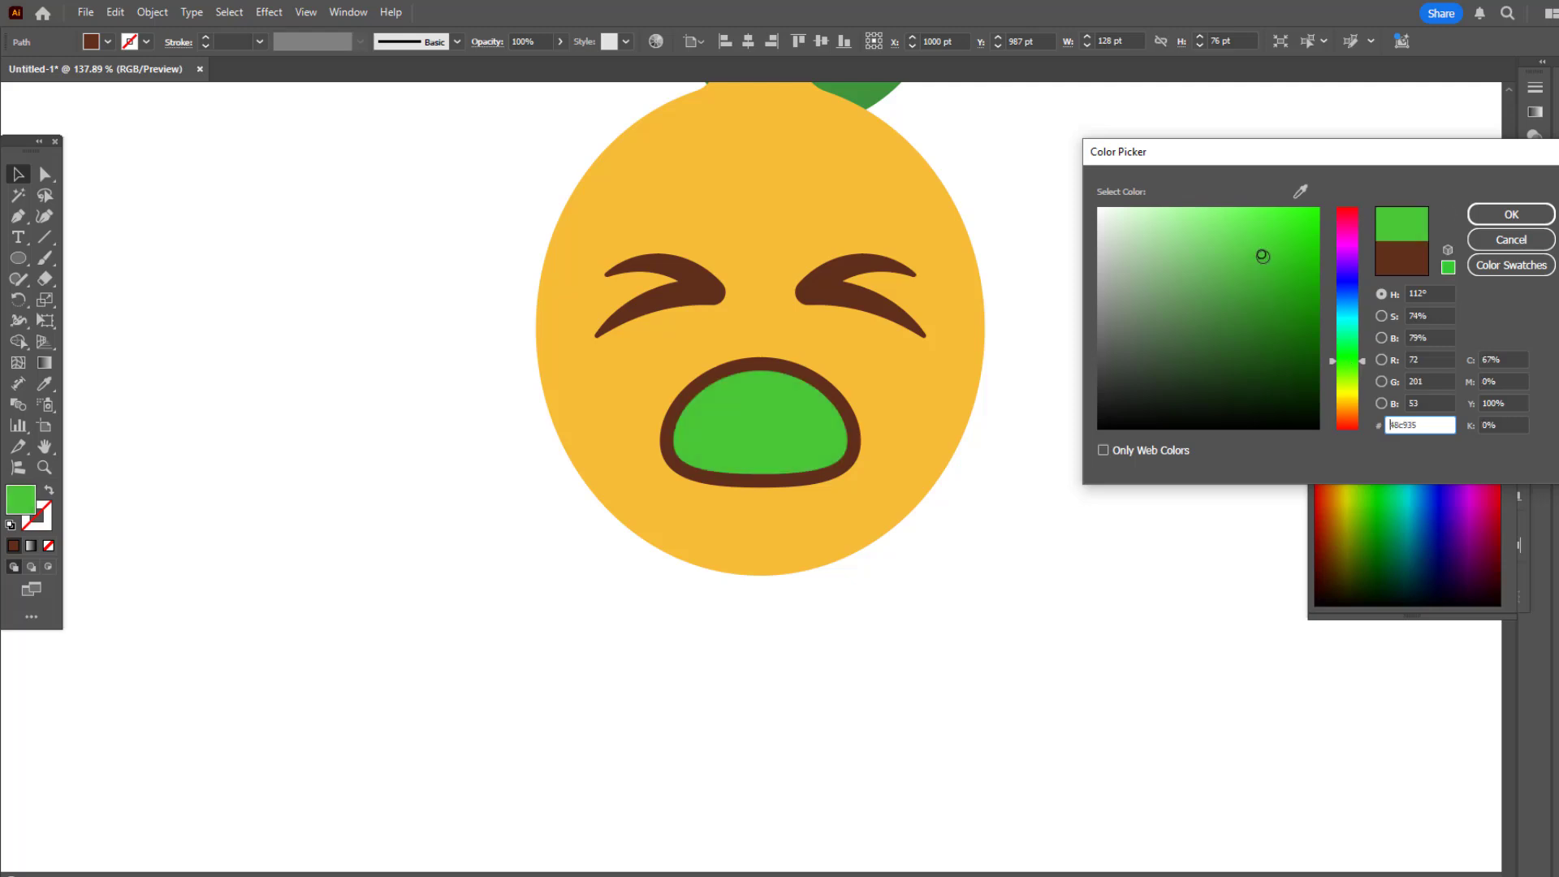
pyautogui.click(1352, 379)
pyautogui.click(1276, 281)
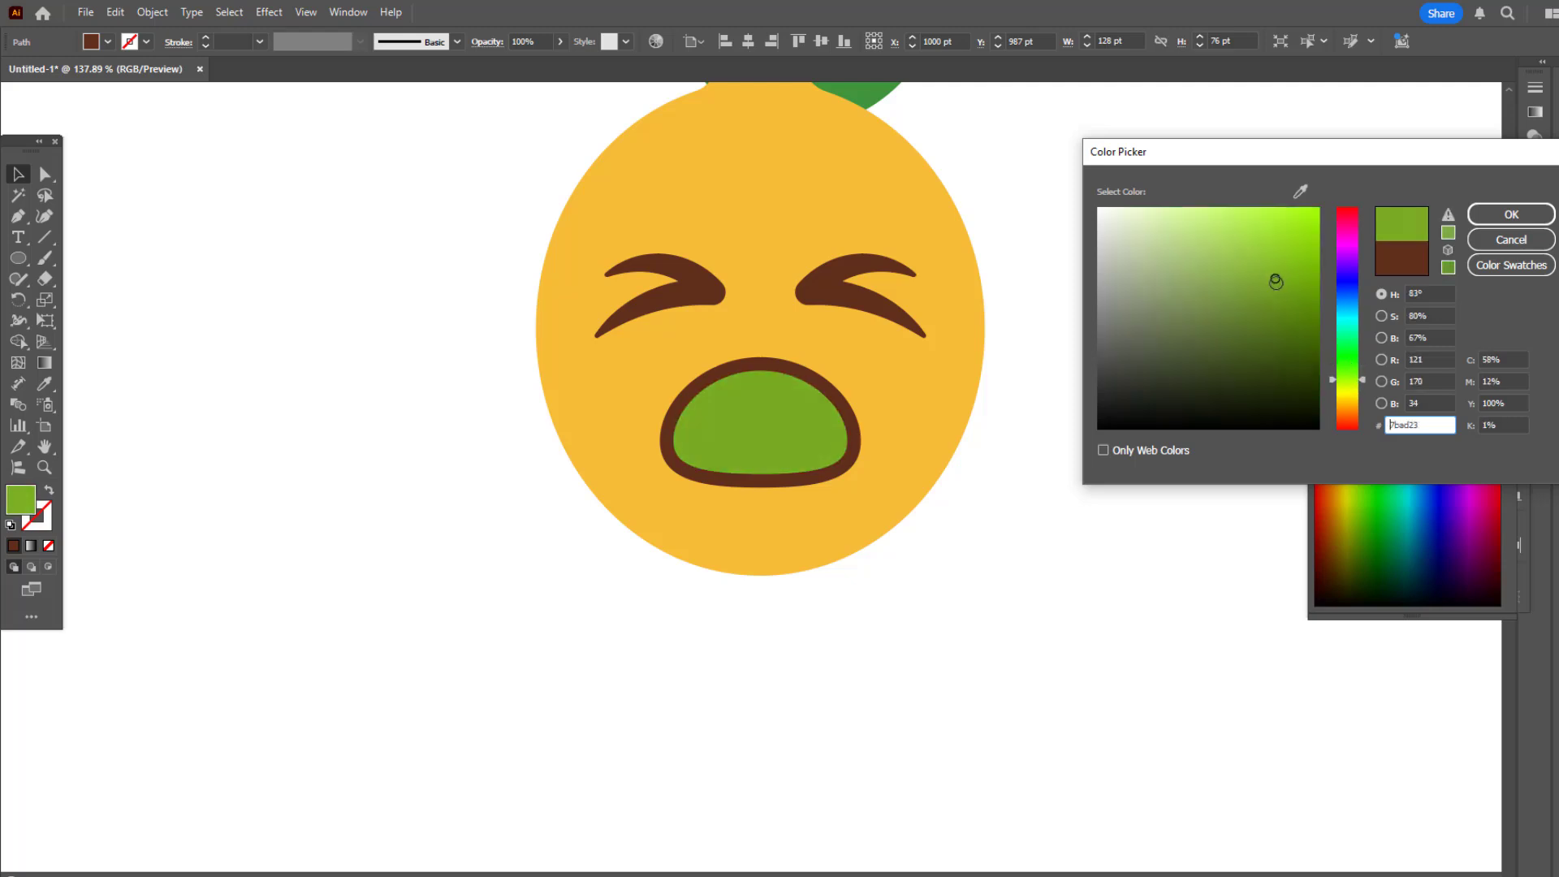
pyautogui.click(1347, 385)
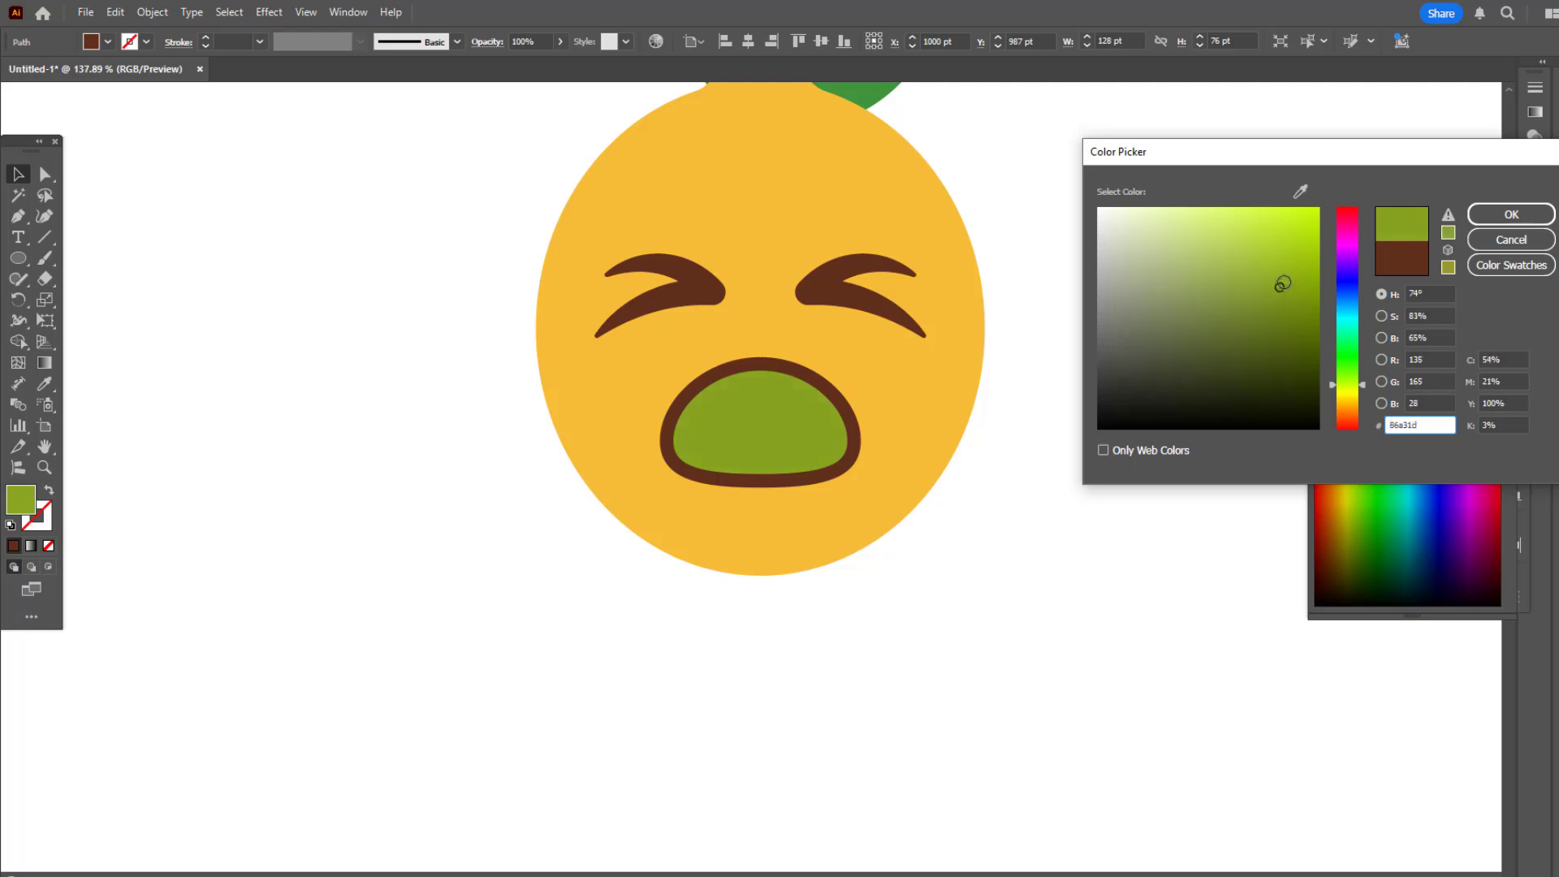
pyautogui.click(1511, 214)
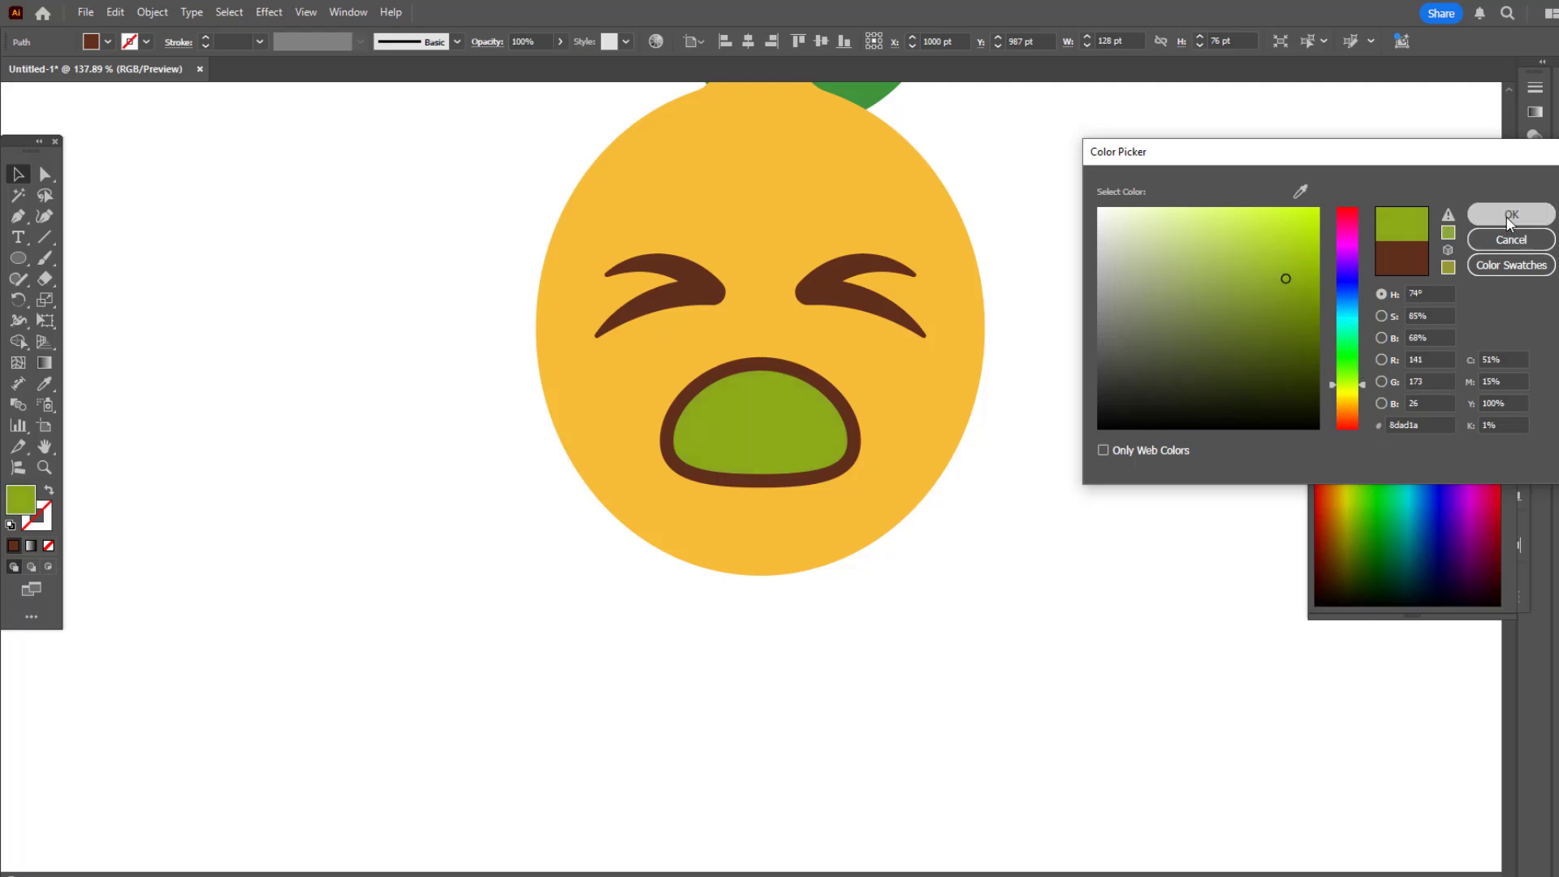
pyautogui.click(1066, 541)
# Draw a green rectangle about 128 × 150 pt below the mouth and raise its top edge into the mouth, making it about 186 pt tall.
pyautogui.scroll(-1, 1066, 542)
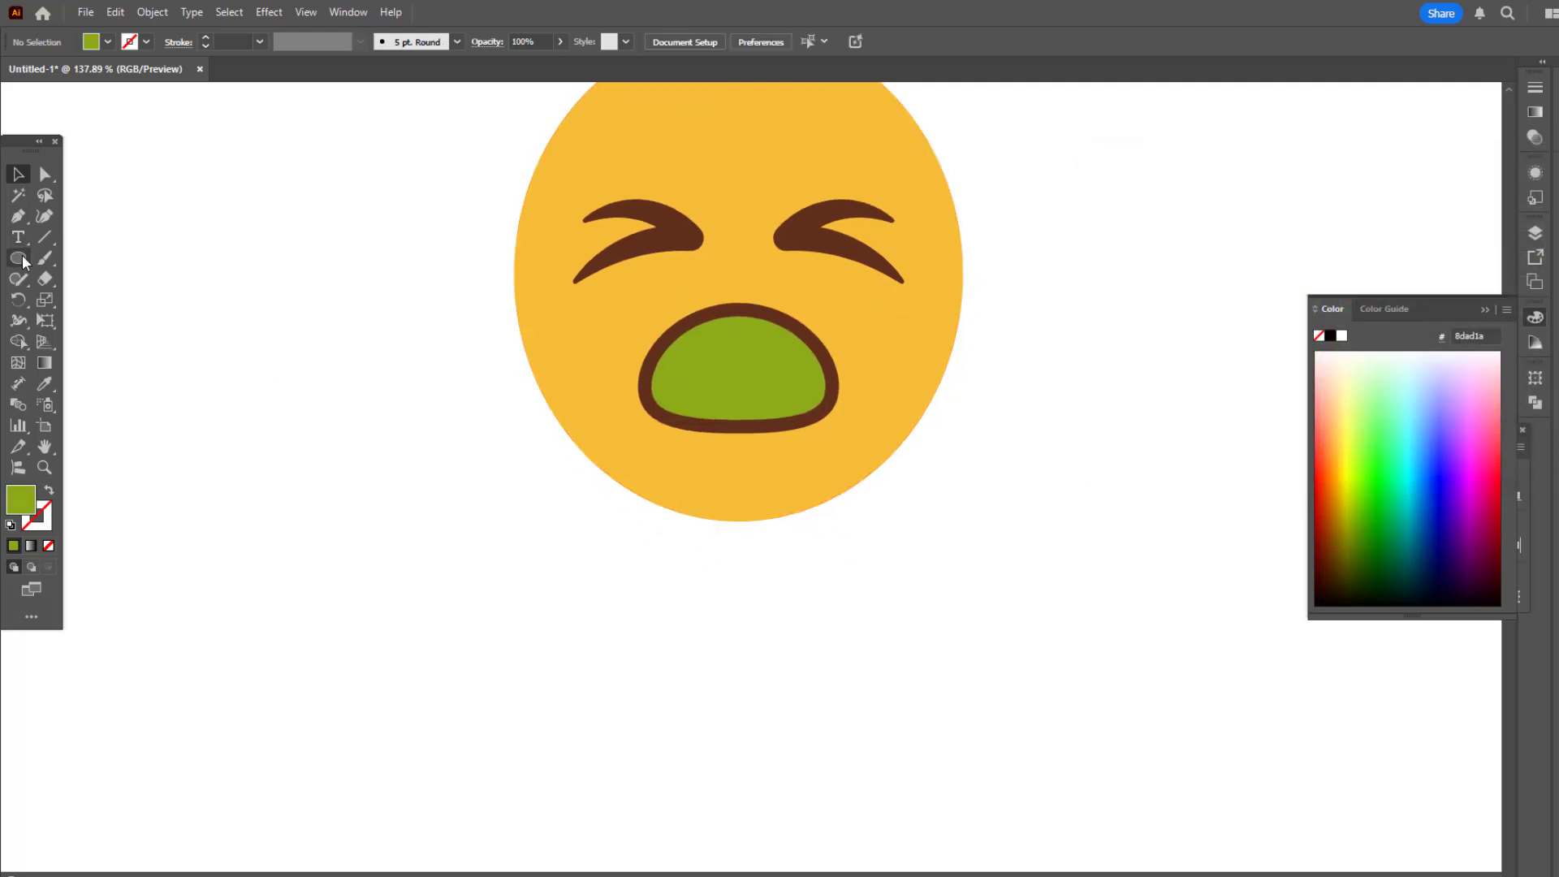
pyautogui.moveTo(22, 260); pyautogui.dragTo(89, 254)
pyautogui.moveTo(652, 442); pyautogui.dragTo(825, 646)
pyautogui.click(16, 176)
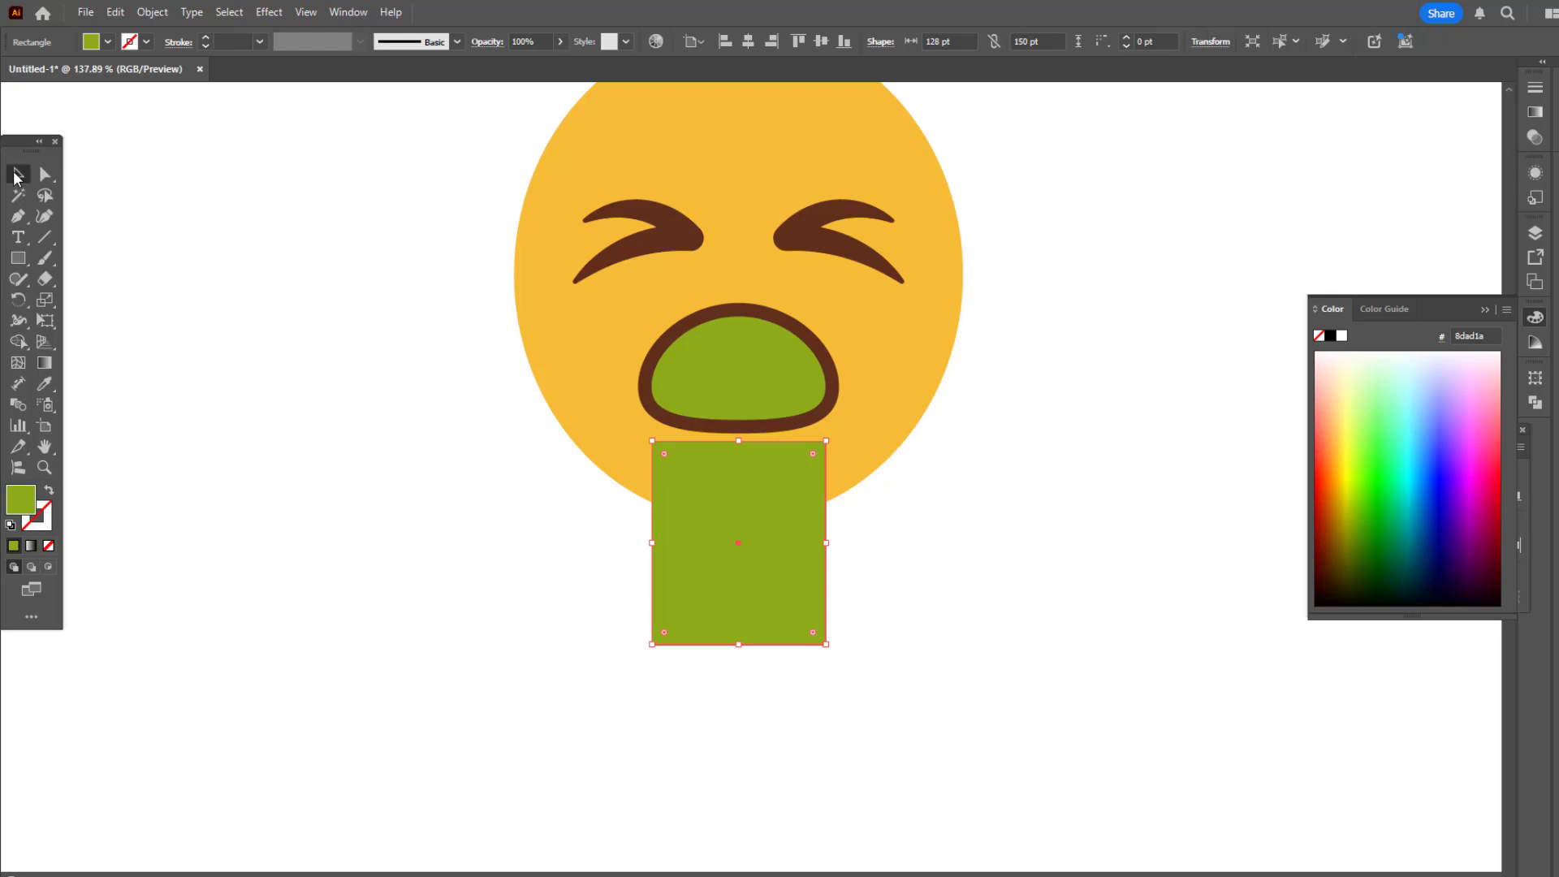
pyautogui.moveTo(738, 441); pyautogui.dragTo(737, 395)
pyautogui.click(947, 581)
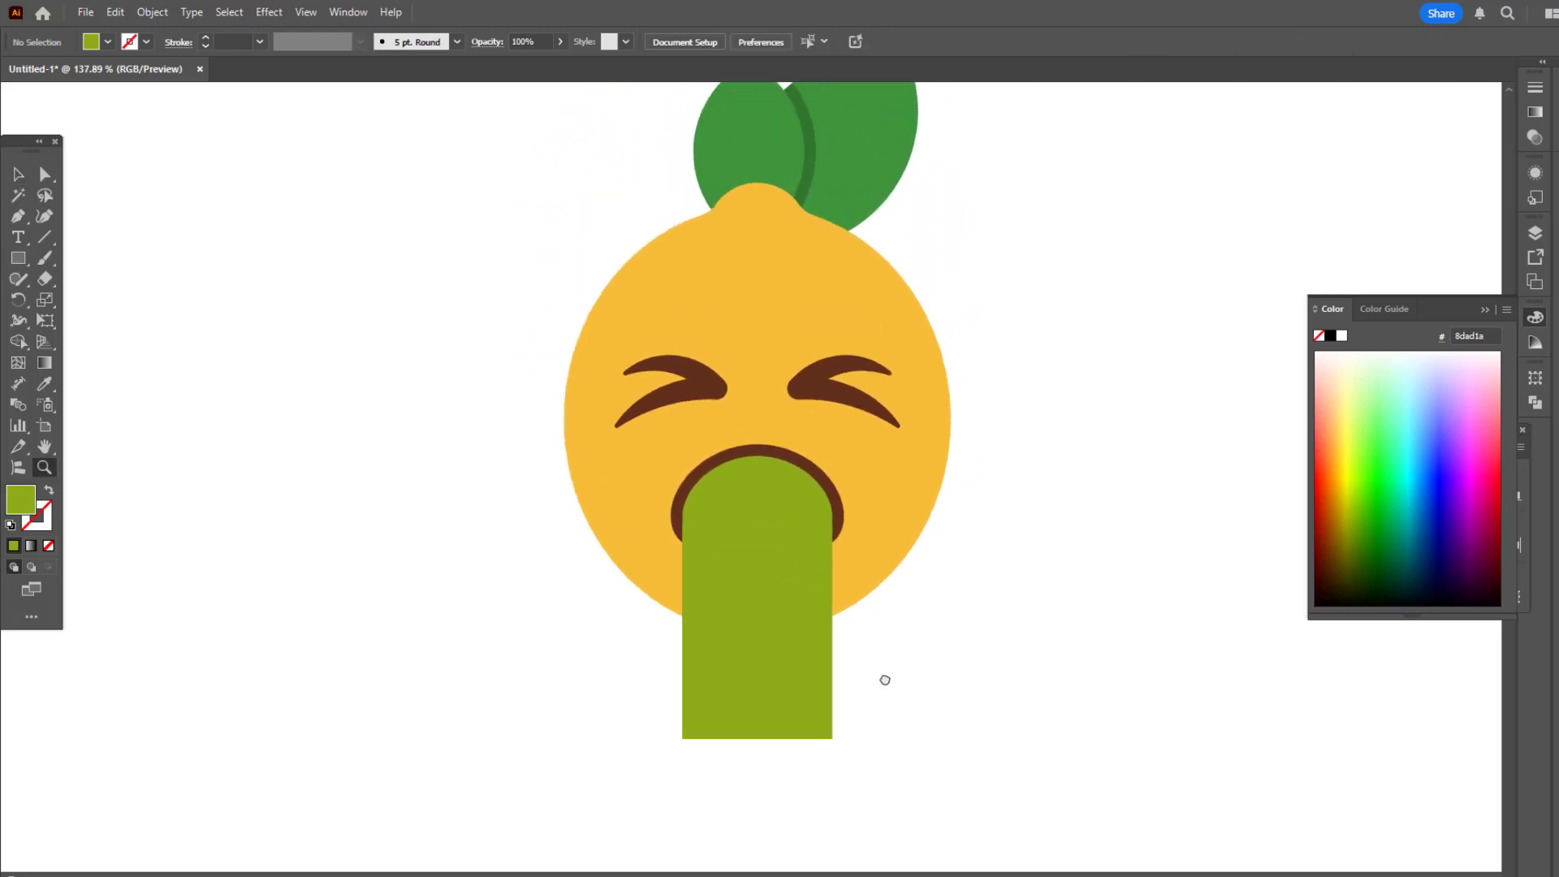
# Raise the green rectangle's lower edge to shorten it to about 138 pt tall.
pyautogui.click(756, 727)
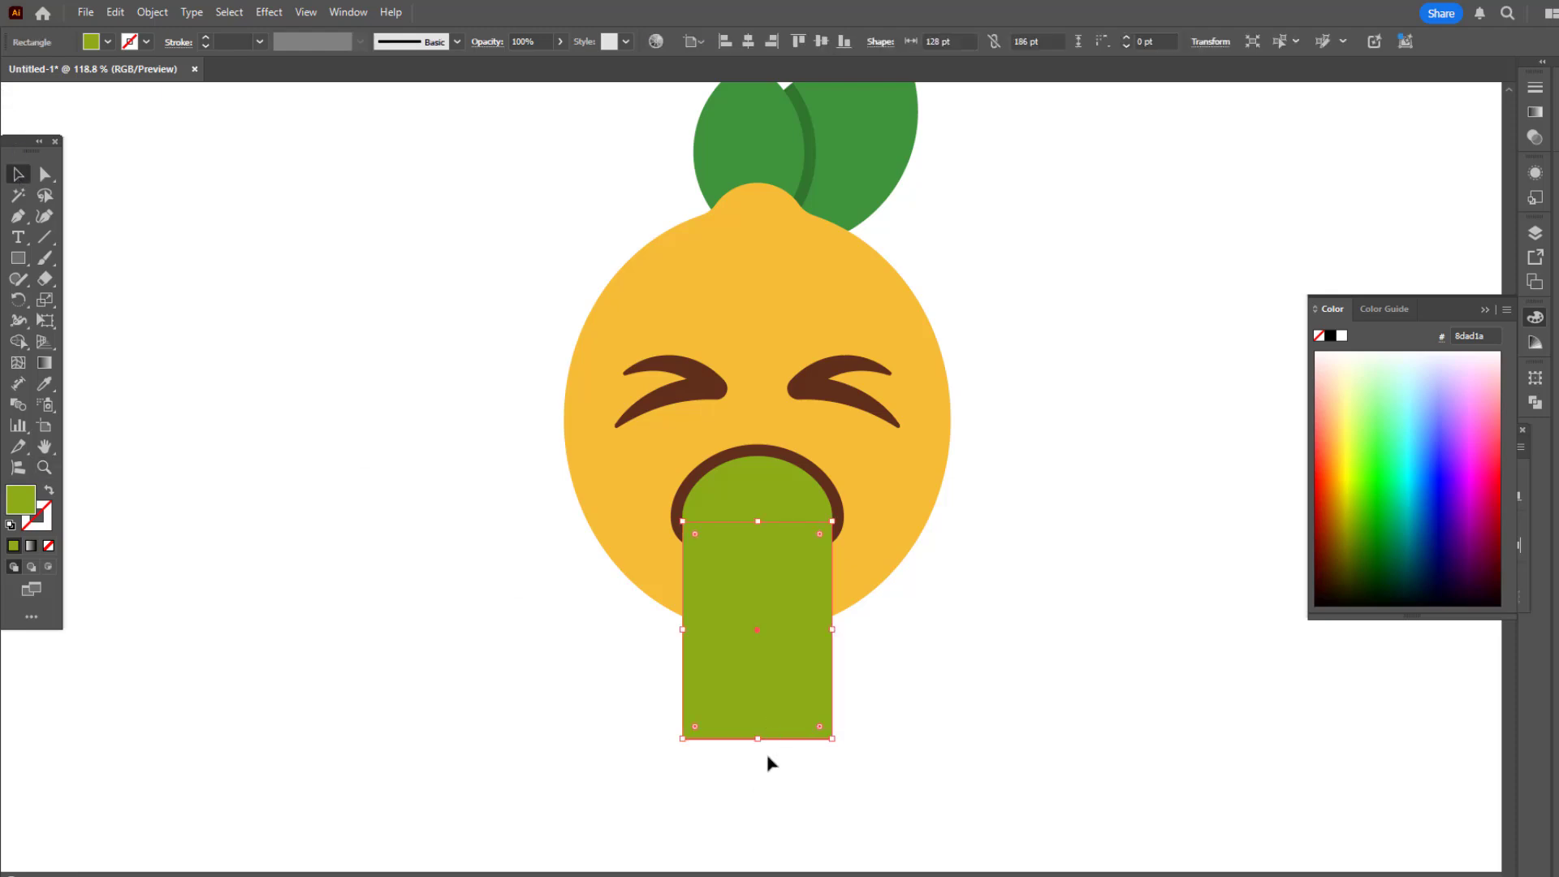
pyautogui.moveTo(757, 739); pyautogui.dragTo(755, 682)
pyautogui.click(923, 731)
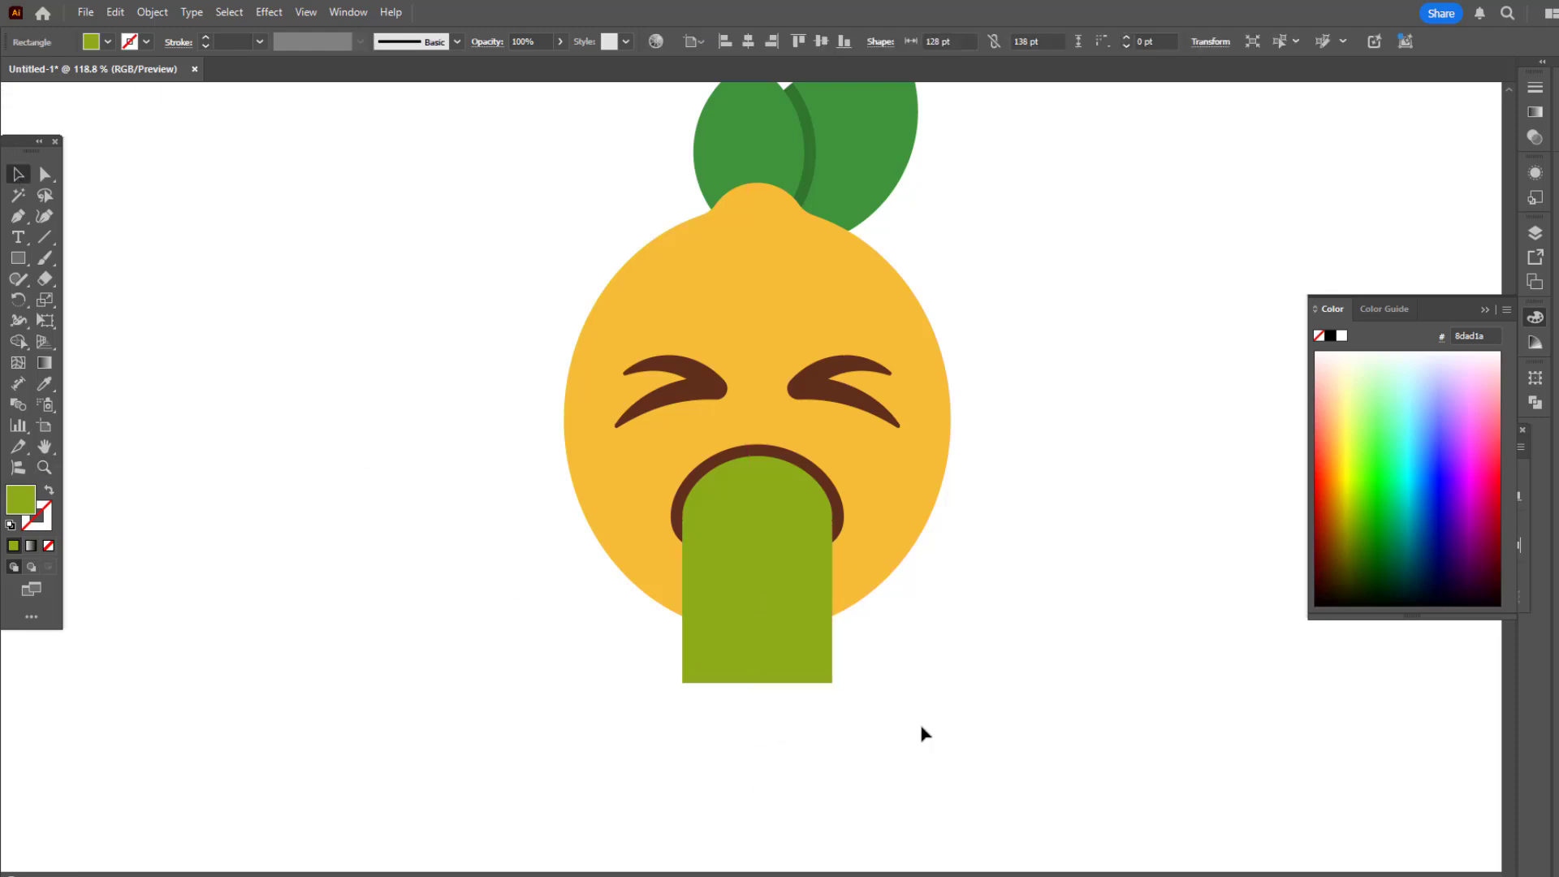
# Draw a flat green ellipse about 219 × 37 pt at the stream's lower left and duplicate it to the right and below the center.
pyautogui.press('z')
pyautogui.click(849, 731)
pyautogui.moveTo(20, 257); pyautogui.dragTo(68, 296)
pyautogui.moveTo(633, 668); pyautogui.dragTo(776, 692)
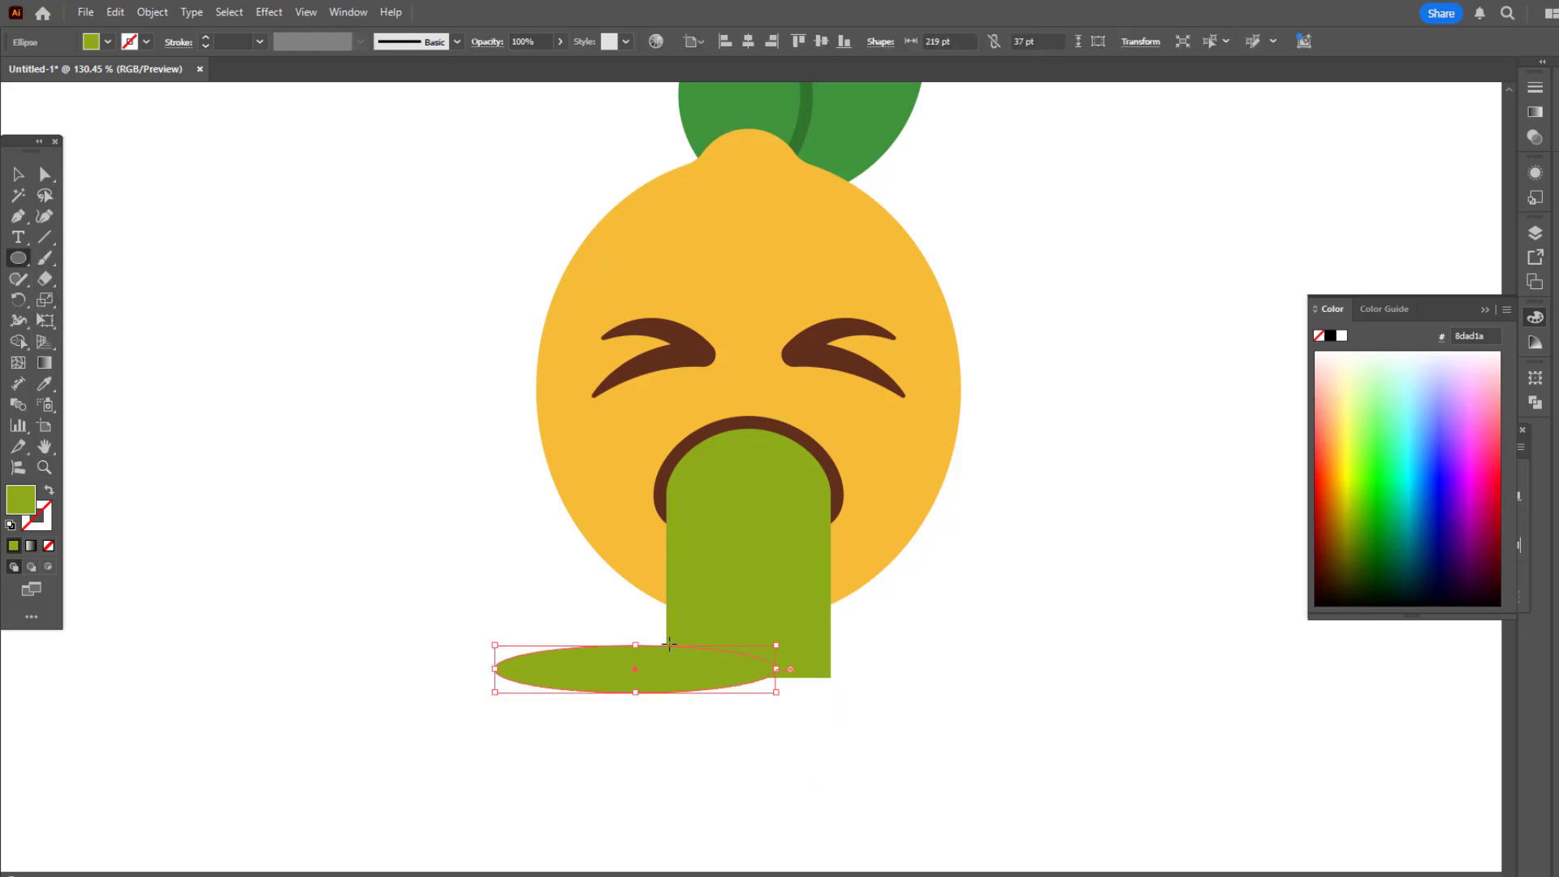
pyautogui.click(19, 174)
pyautogui.click(271, 456)
pyautogui.moveTo(665, 685); pyautogui.dragTo(841, 745)
pyautogui.click(950, 710)
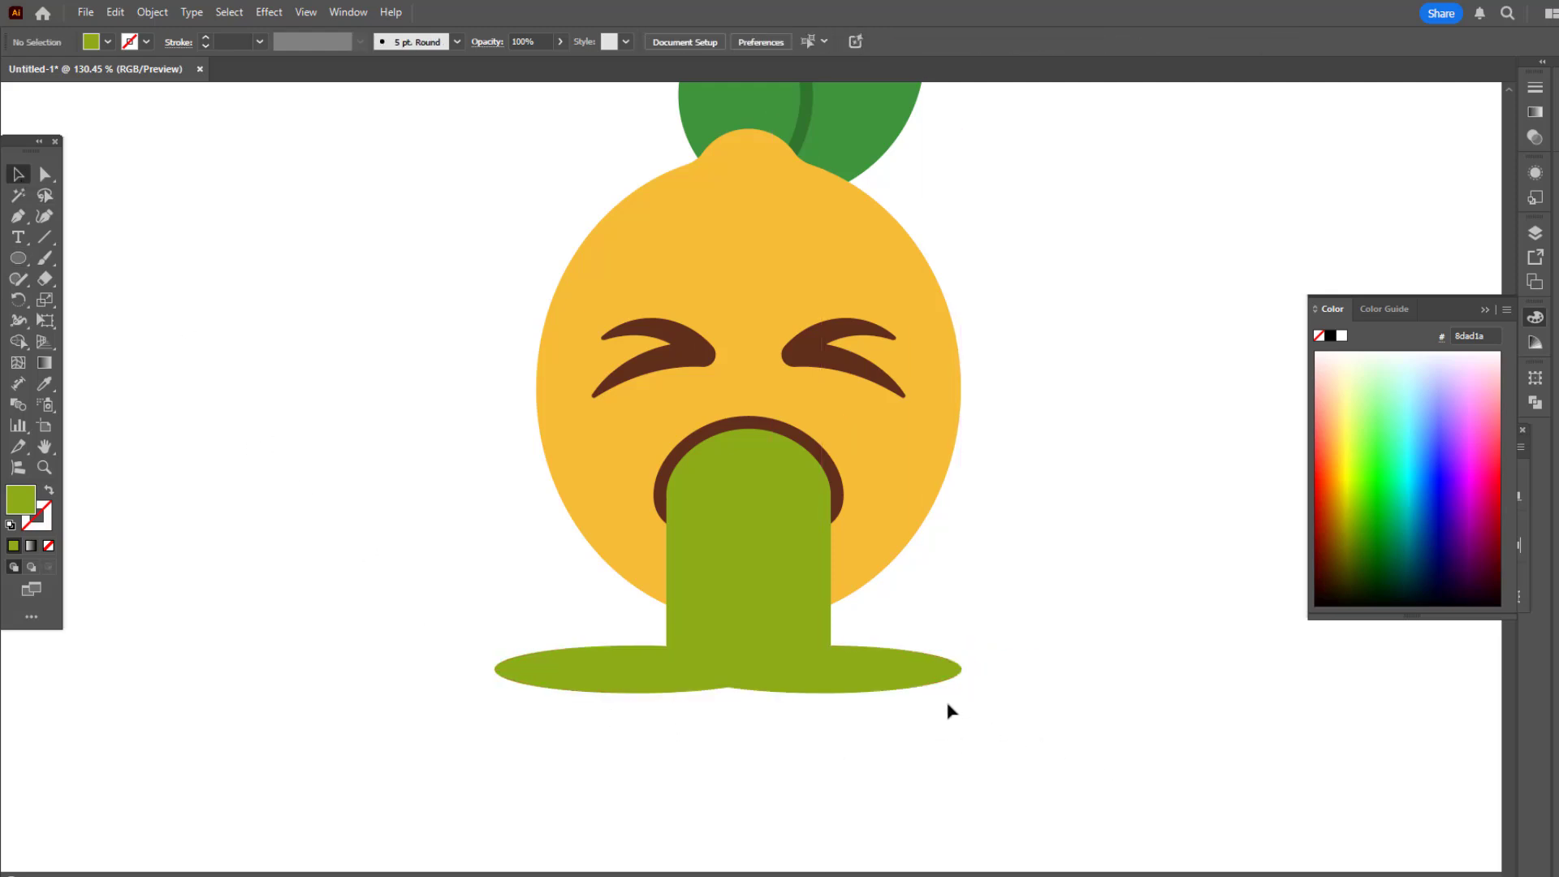
pyautogui.moveTo(903, 684); pyautogui.dragTo(801, 702)
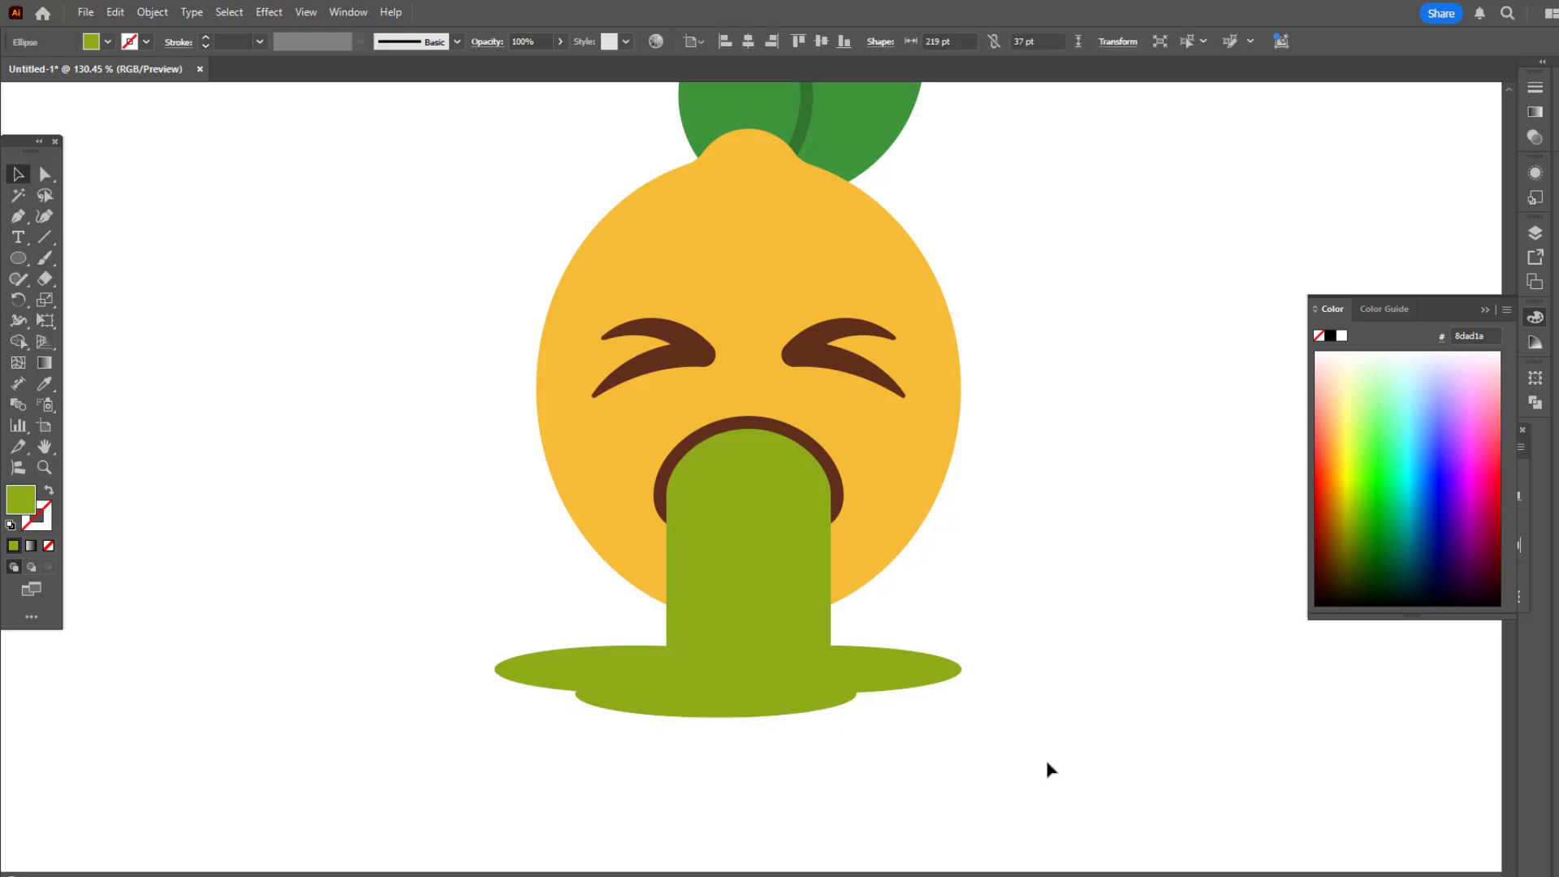
# Shift the left and lower puddle ellipses slightly right to balance the puddle under the stream.
pyautogui.press('z')
pyautogui.click(1041, 661)
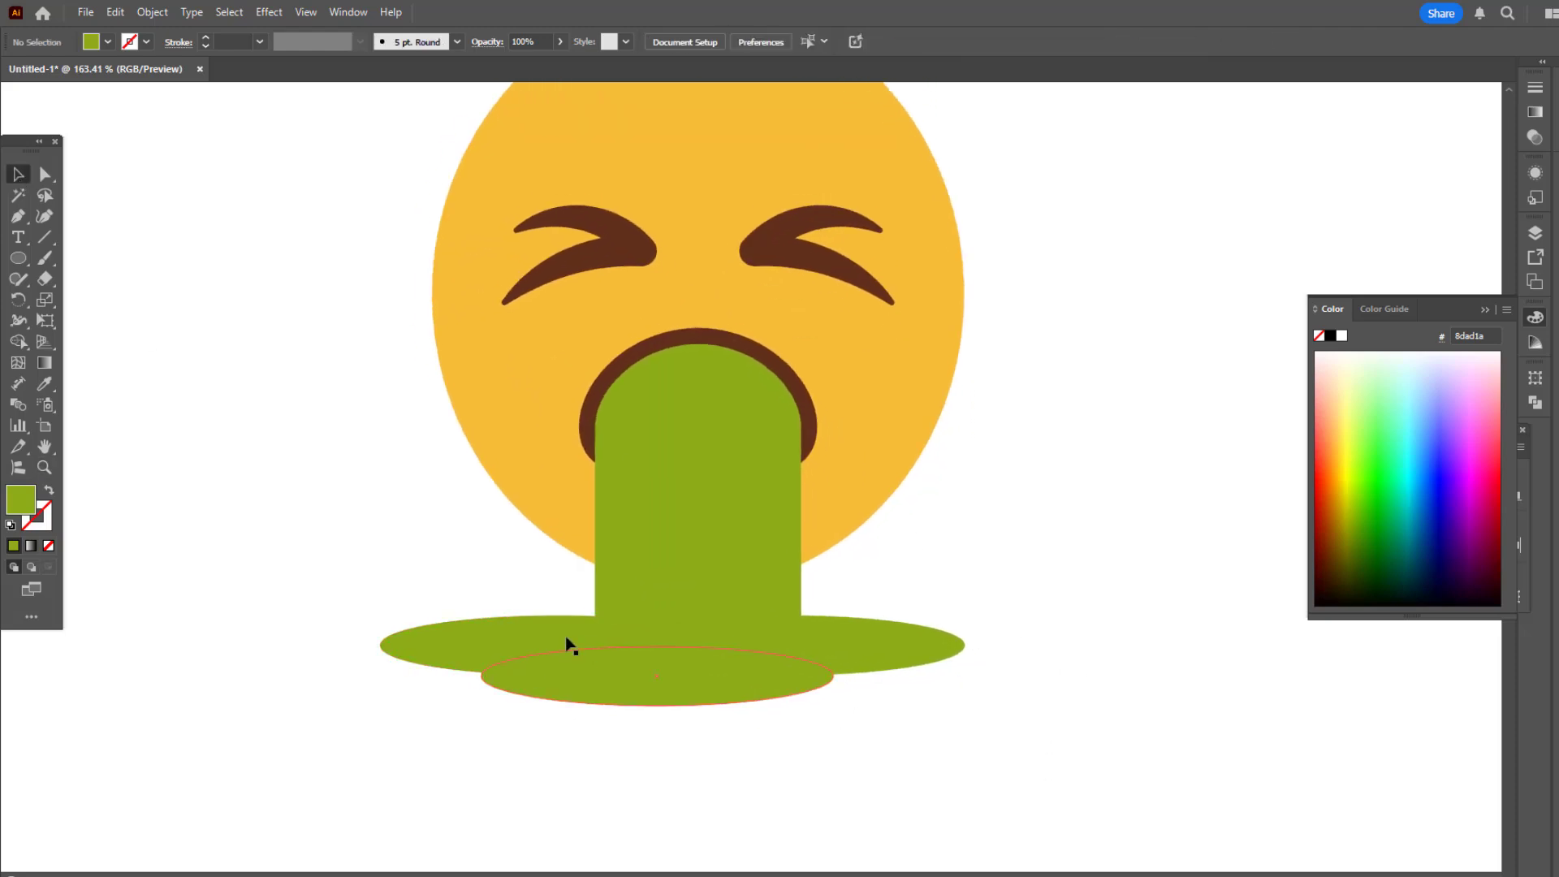
pyautogui.moveTo(513, 642); pyautogui.dragTo(544, 637)
pyautogui.click(781, 760)
pyautogui.moveTo(808, 686); pyautogui.dragTo(828, 684)
pyautogui.click(940, 738)
# Extend the green rectangle's top edge slightly upward inside the mouth, making it about 143 pt tall.
pyautogui.scroll(2, 897, 754)
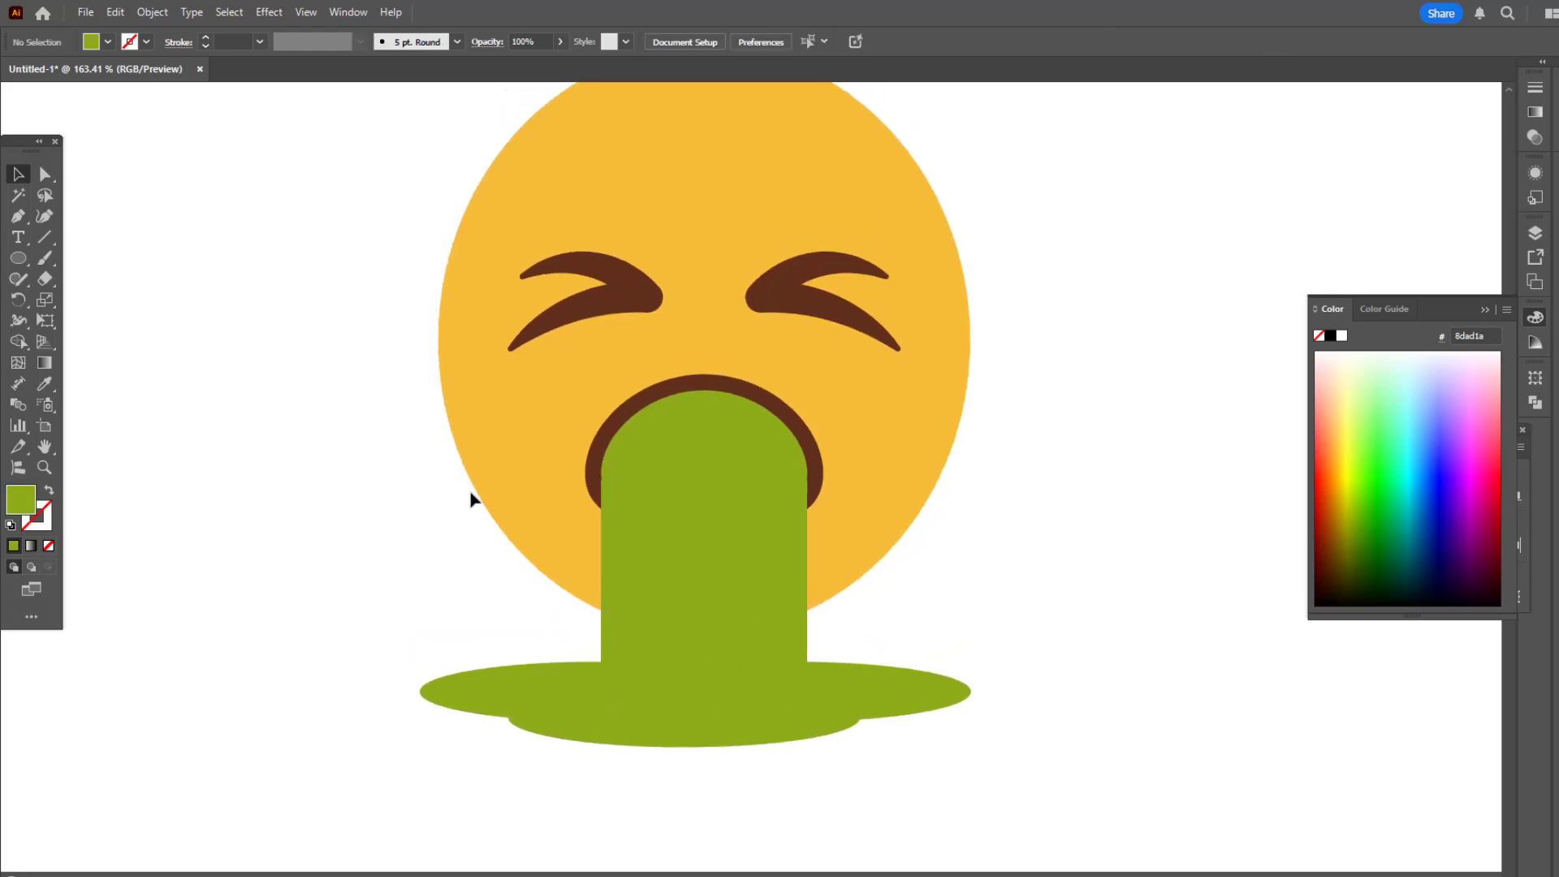
pyautogui.moveTo(690, 540); pyautogui.dragTo(707, 467)
pyautogui.click(960, 610)
# Draw a circle about 26 pt wide on the lower right of the green stream and fill it with darker green #7a930f.
pyautogui.press('z')
pyautogui.scroll(-3, 1013, 714)
pyautogui.scroll(2, 915, 638)
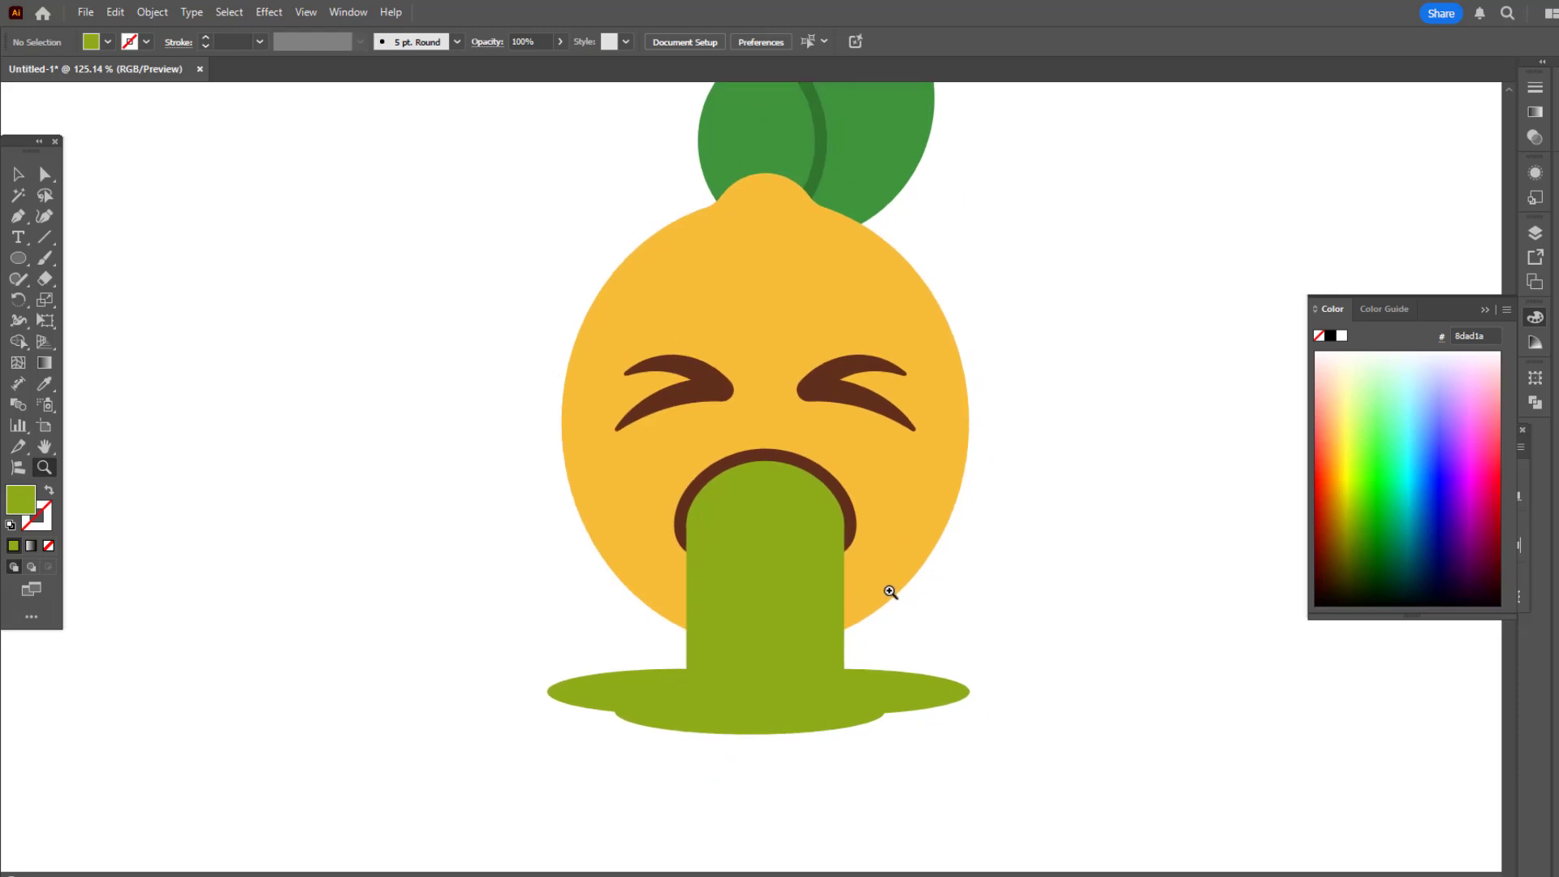
pyautogui.scroll(1, 930, 630)
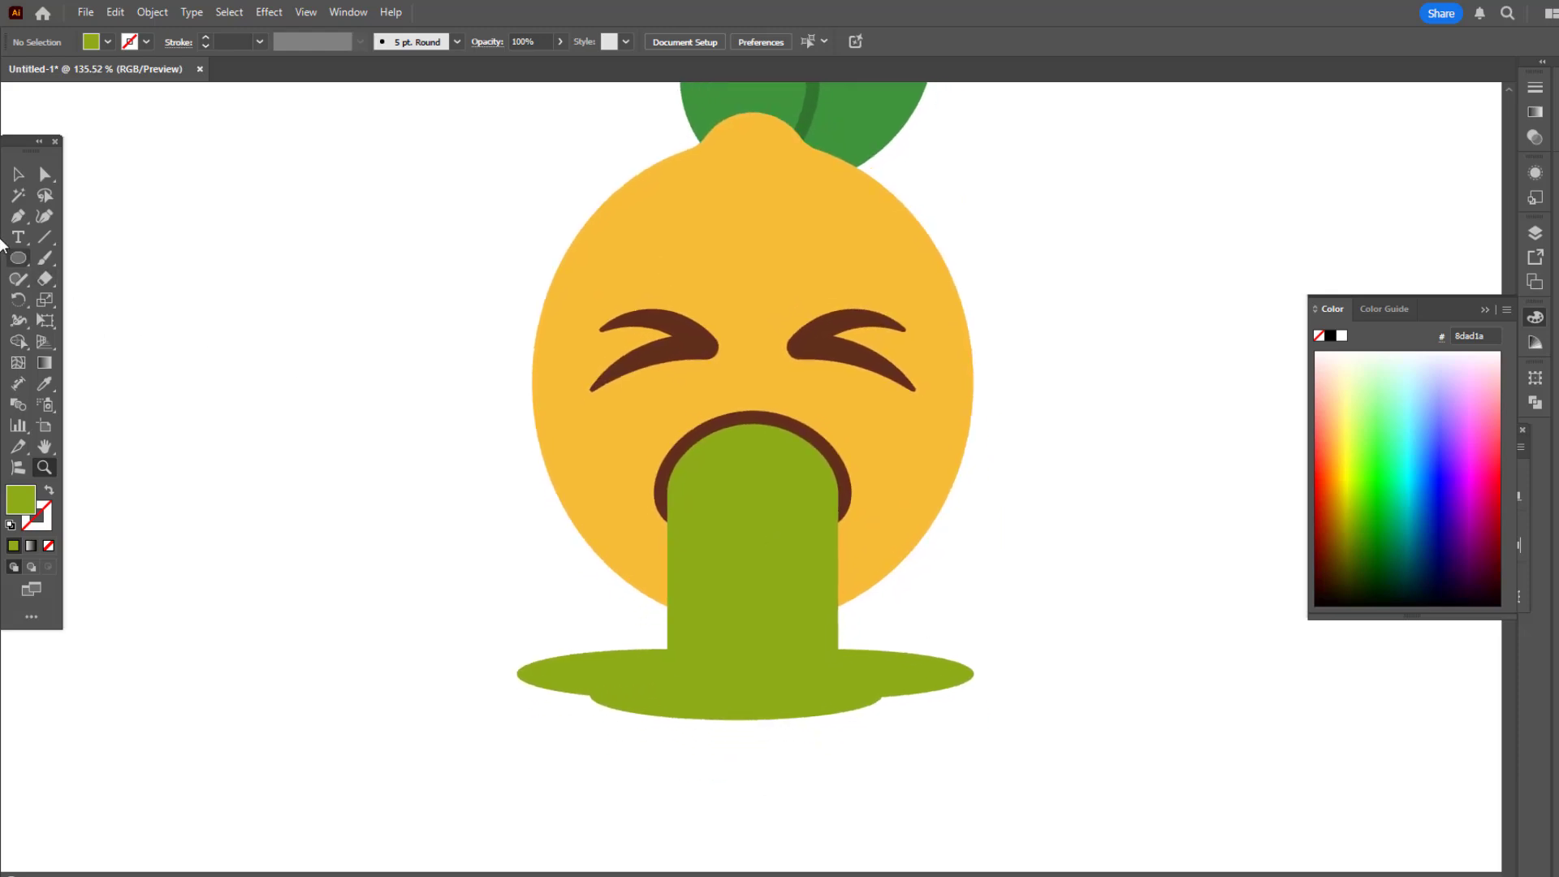
pyautogui.moveTo(764, 605); pyautogui.dragTo(790, 634)
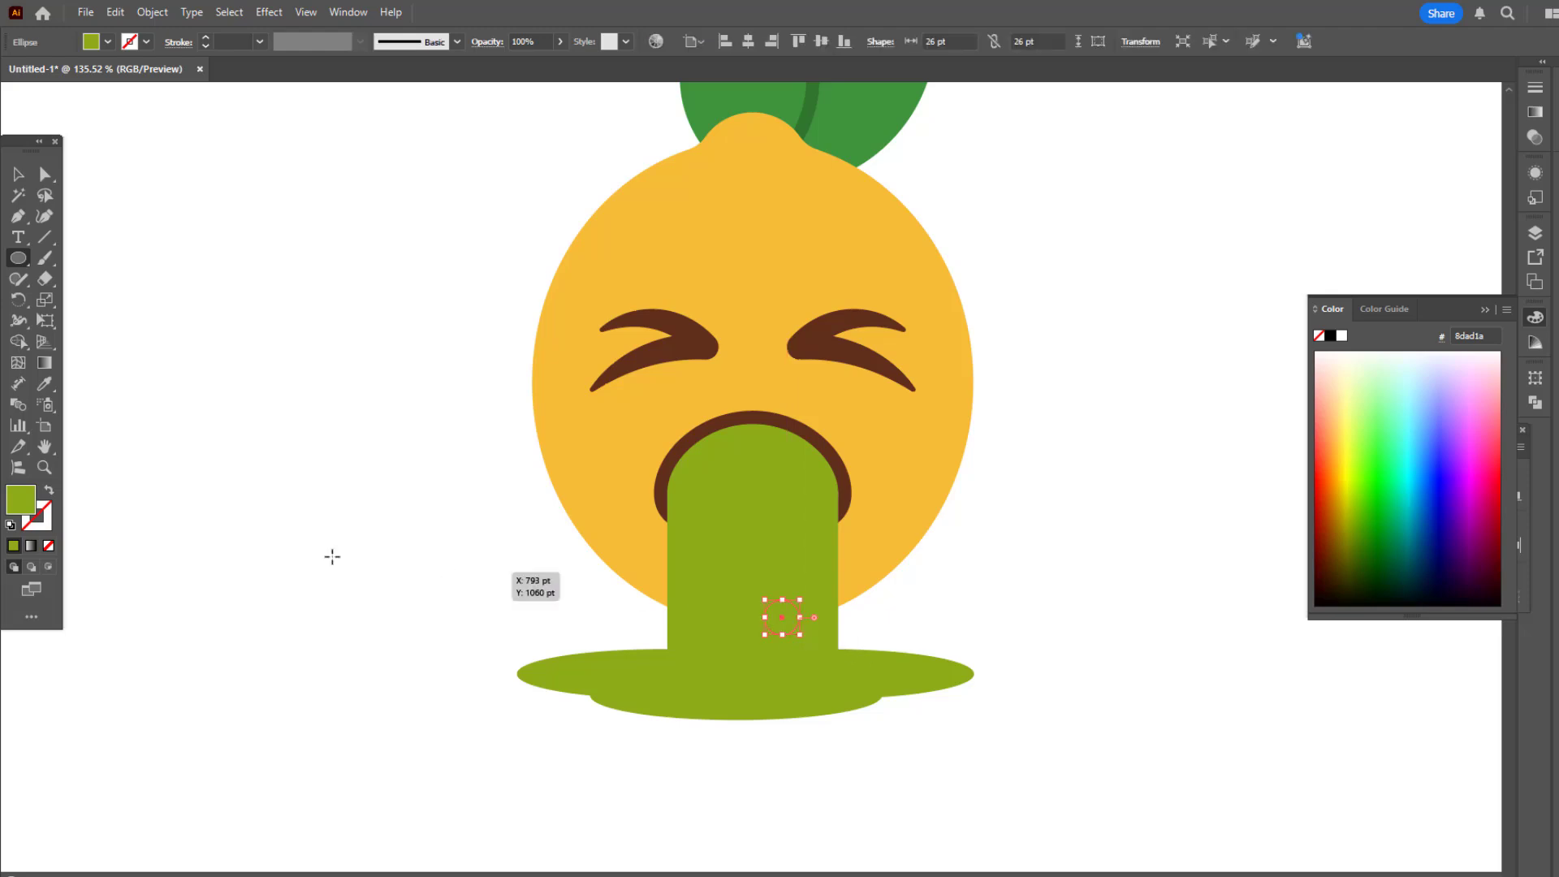
pyautogui.doubleClick(20, 498)
pyautogui.click(1295, 305)
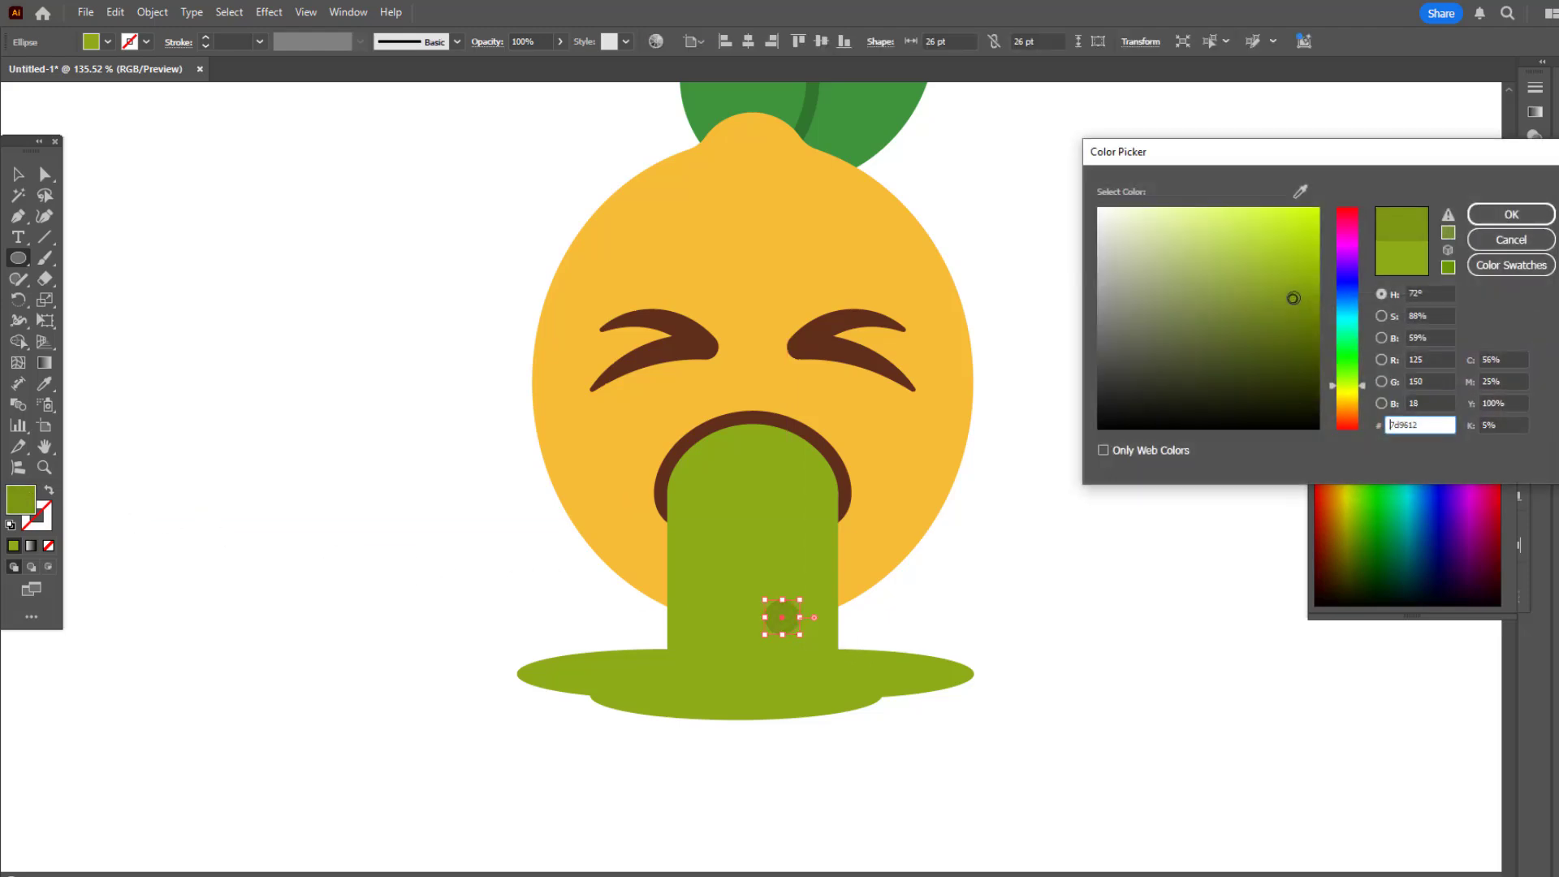
pyautogui.press('Return')
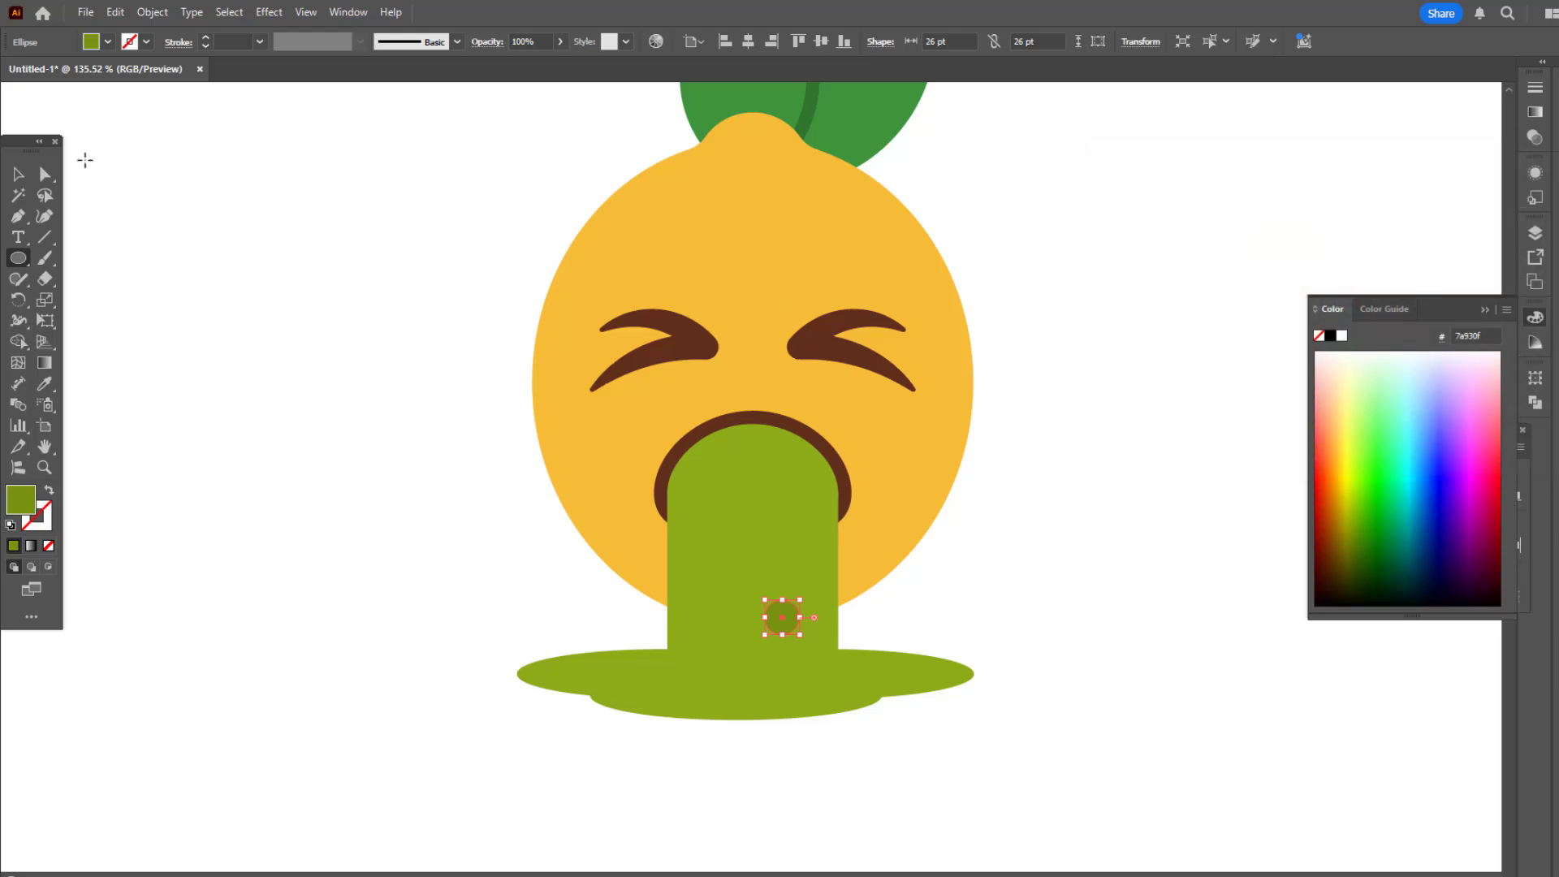
# Add two copies of the dark green circle higher on the stream, one to the left and a smaller one above.
pyautogui.press('v')
pyautogui.click(86, 251)
pyautogui.moveTo(775, 611); pyautogui.dragTo(723, 574)
pyautogui.click(1079, 631)
pyautogui.moveTo(791, 628); pyautogui.dragTo(767, 534)
pyautogui.click(1007, 646)
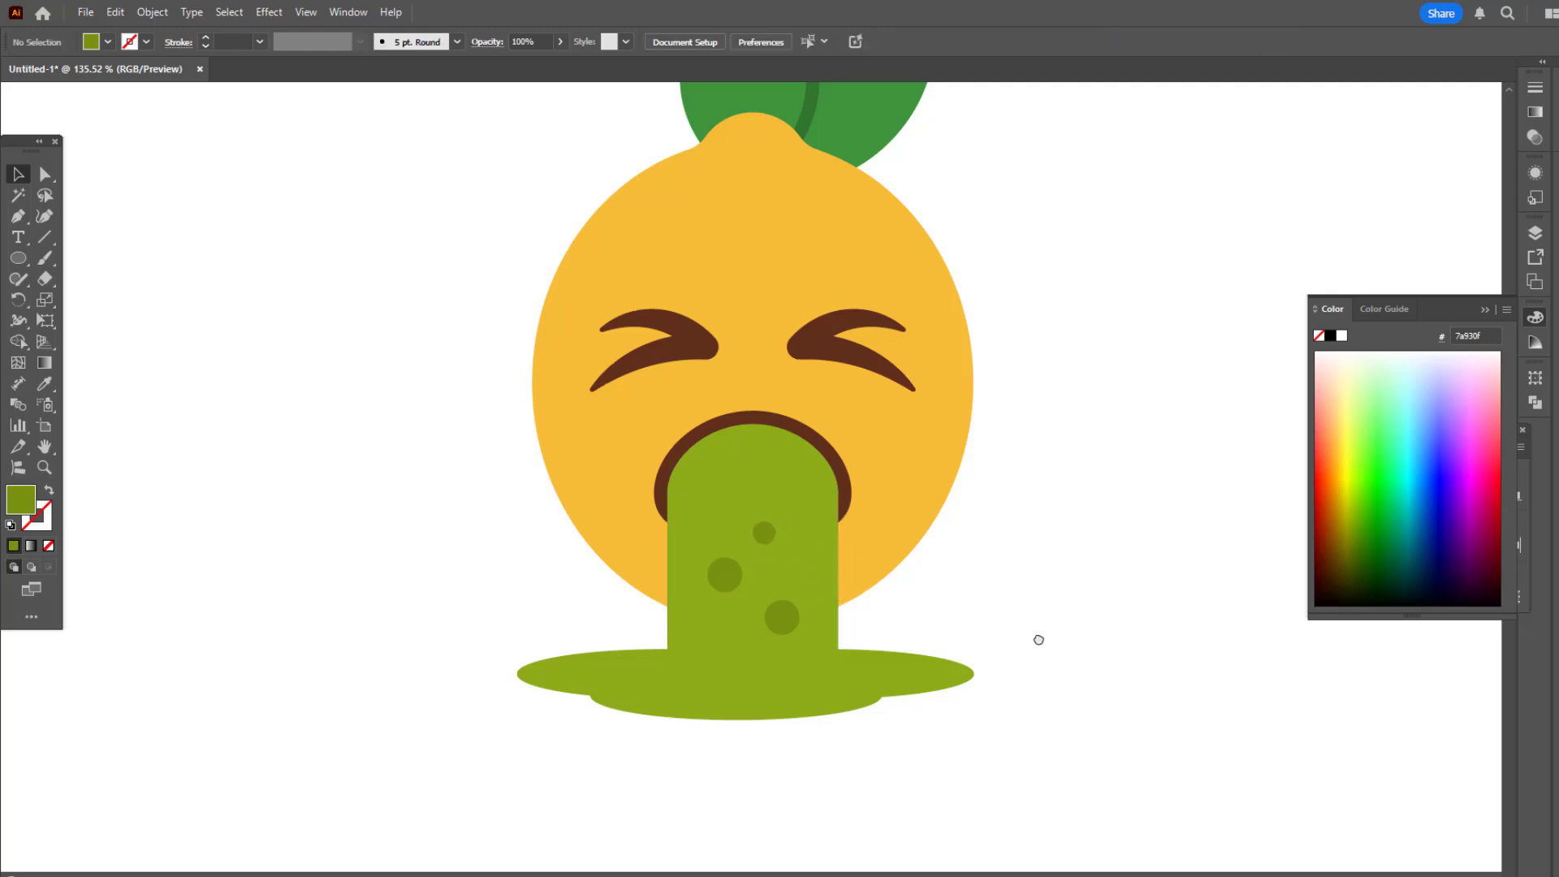
# Select the three puddle ellipses and move them slightly up, closer to the fruit's body.
pyautogui.press('z')
pyautogui.keyDown('alt'); pyautogui.click(935, 655); pyautogui.keyUp('alt')
pyautogui.keyDown('alt'); pyautogui.click(935, 655); pyautogui.keyUp('alt')
pyautogui.keyDown('alt'); pyautogui.click(881, 648); pyautogui.keyUp('alt')
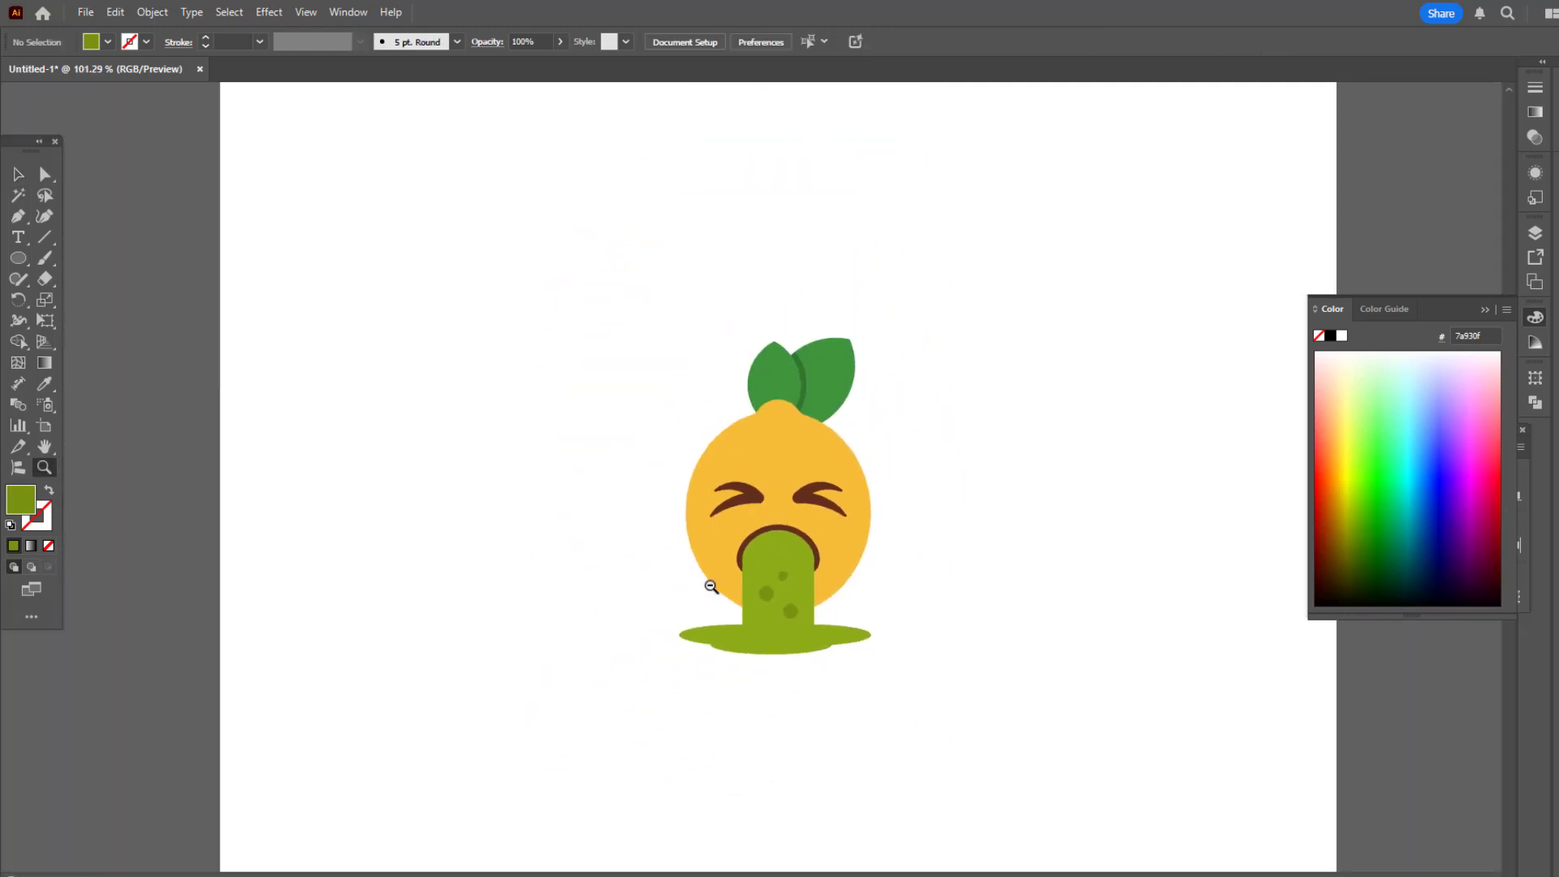
pyautogui.click(860, 690)
pyautogui.click(858, 713)
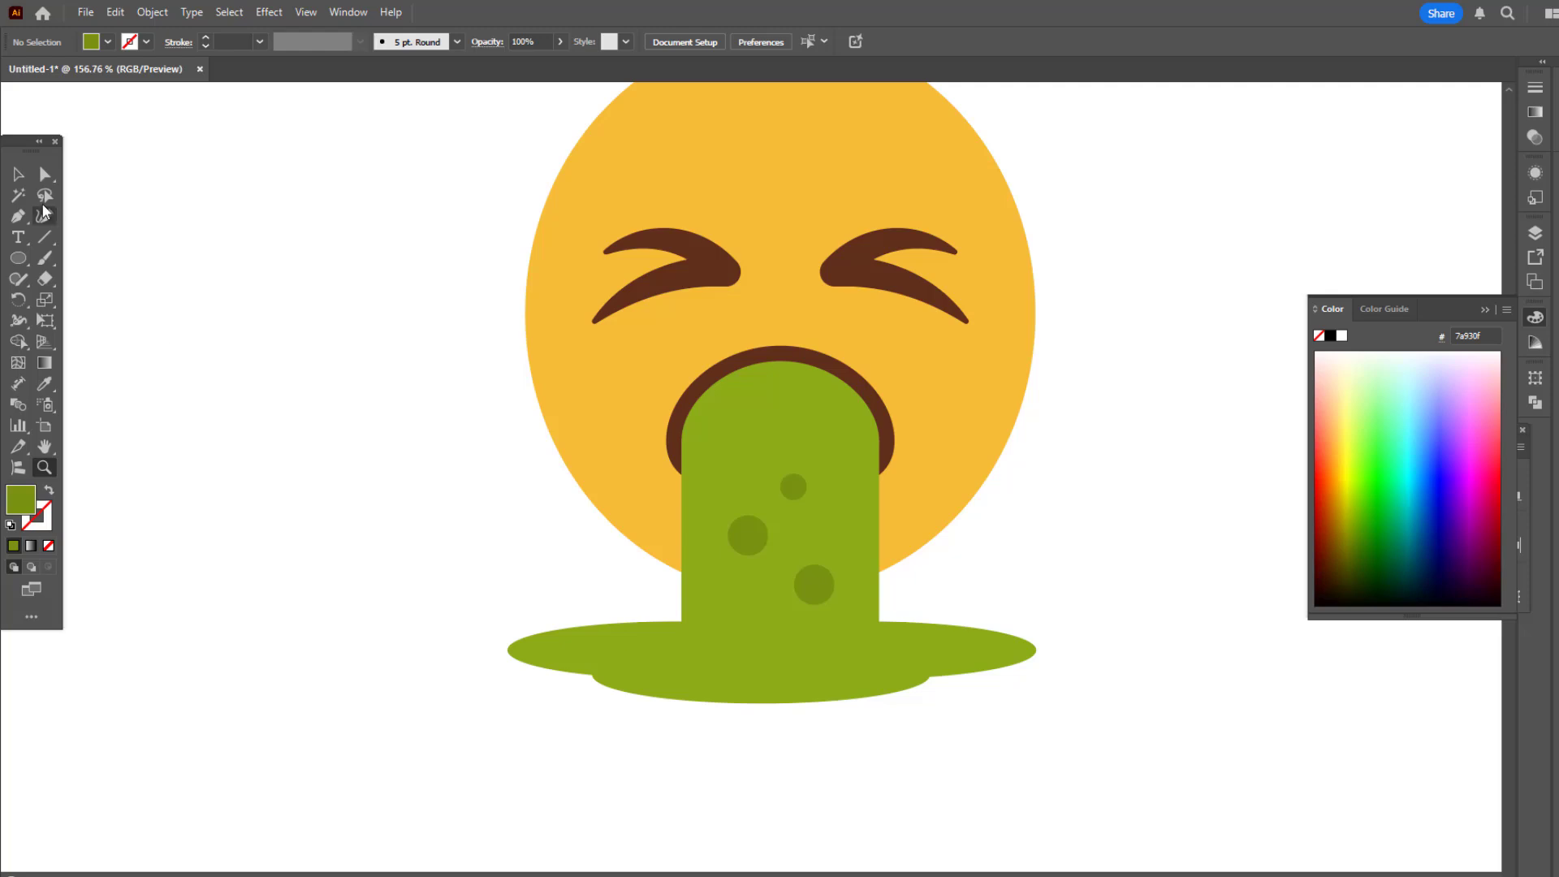
pyautogui.click(975, 660)
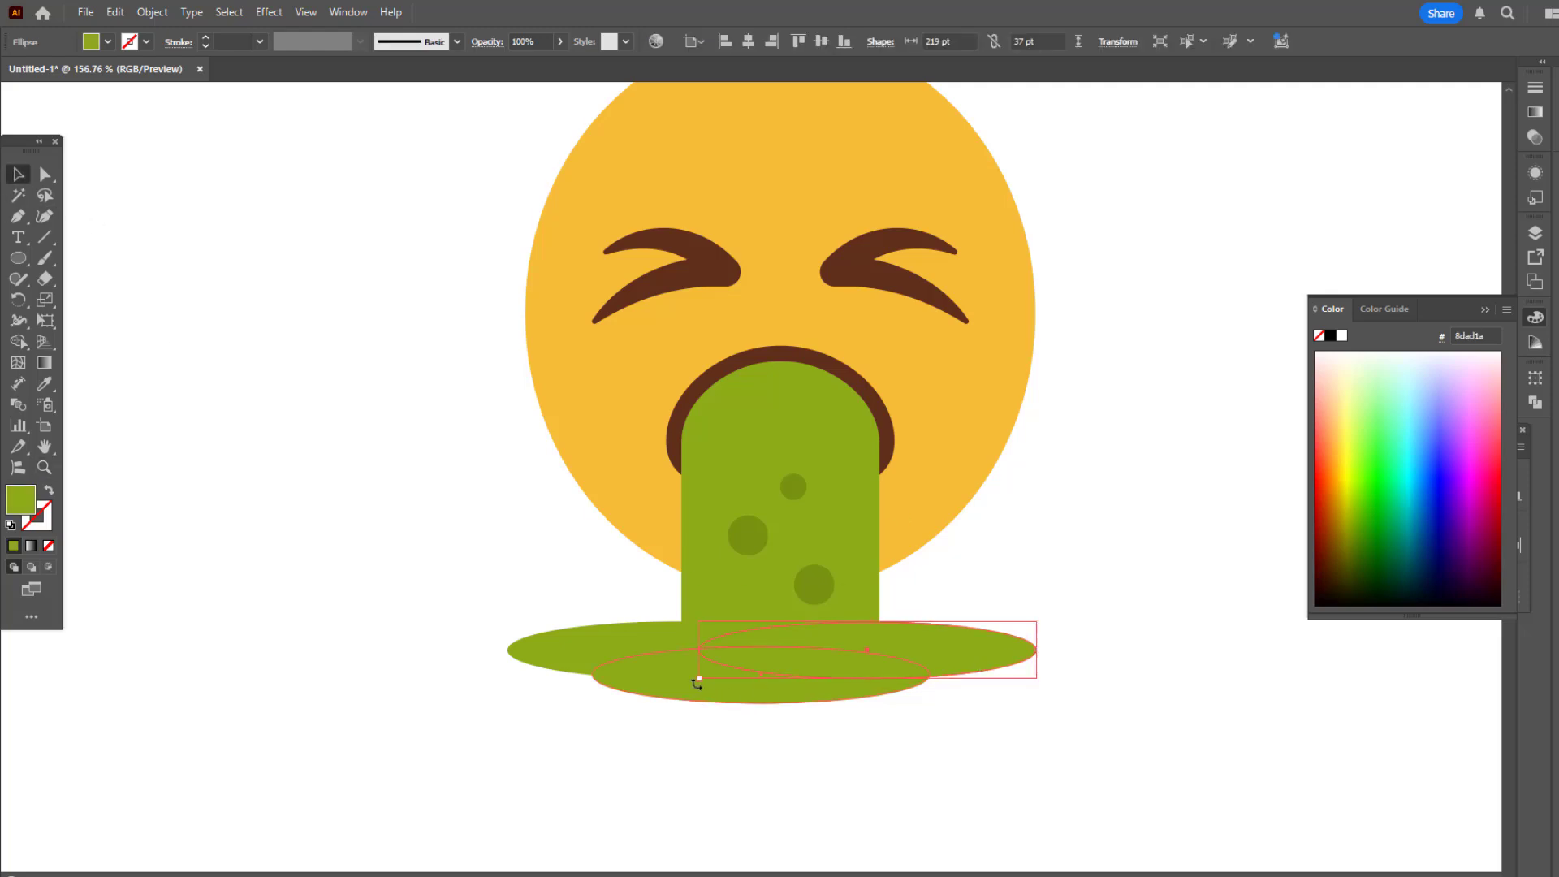
pyautogui.keyDown('shift'); pyautogui.click(605, 650); pyautogui.keyUp('shift')
pyautogui.keyDown('shift'); pyautogui.click(997, 648); pyautogui.keyUp('shift')
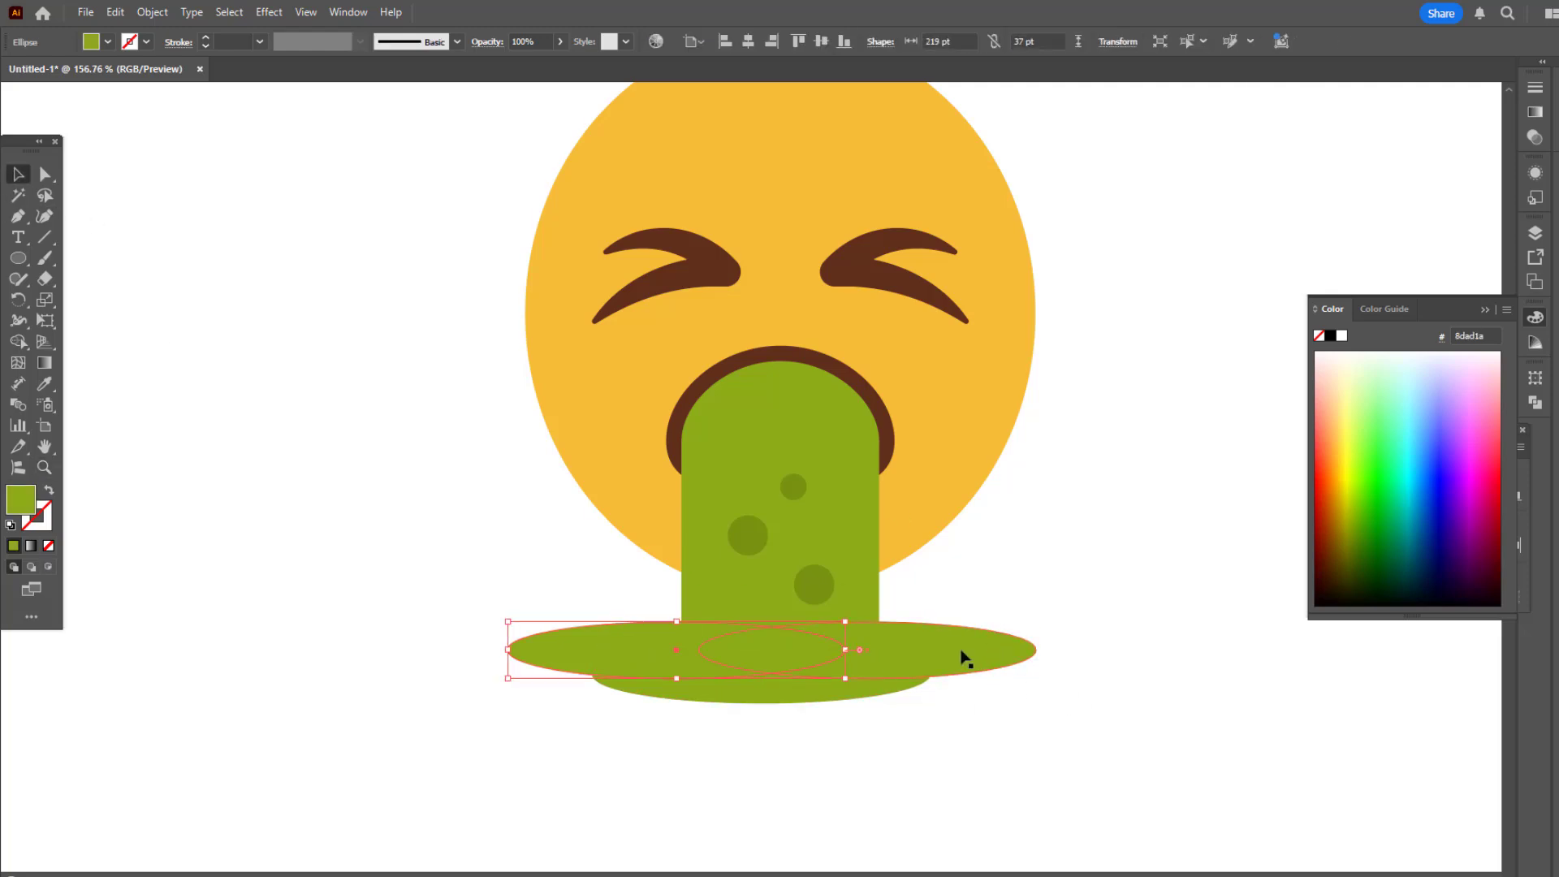
pyautogui.moveTo(966, 660); pyautogui.dragTo(991, 622)
# Shorten the green stream rectangle from below so its lower edge stays within the puddle.
pyautogui.click(783, 659)
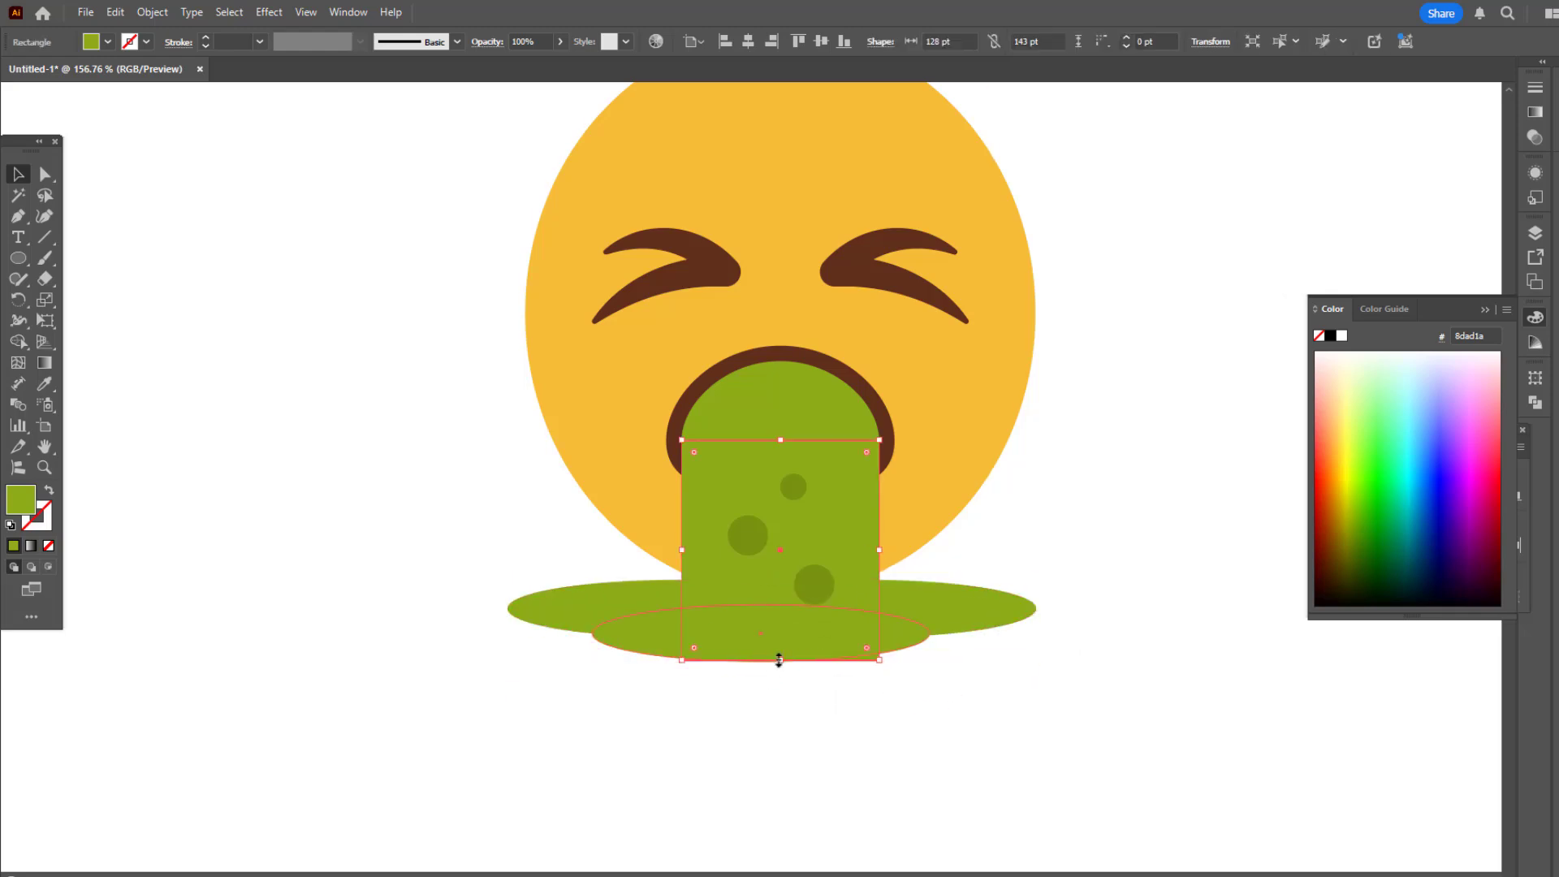
pyautogui.moveTo(778, 660); pyautogui.dragTo(790, 626)
pyautogui.click(974, 665)
# Draw a narrow green rectangle about 19 × 47 pt near the left edge of the stream, beside the middle-left spot.
pyautogui.scroll(1, 974, 664)
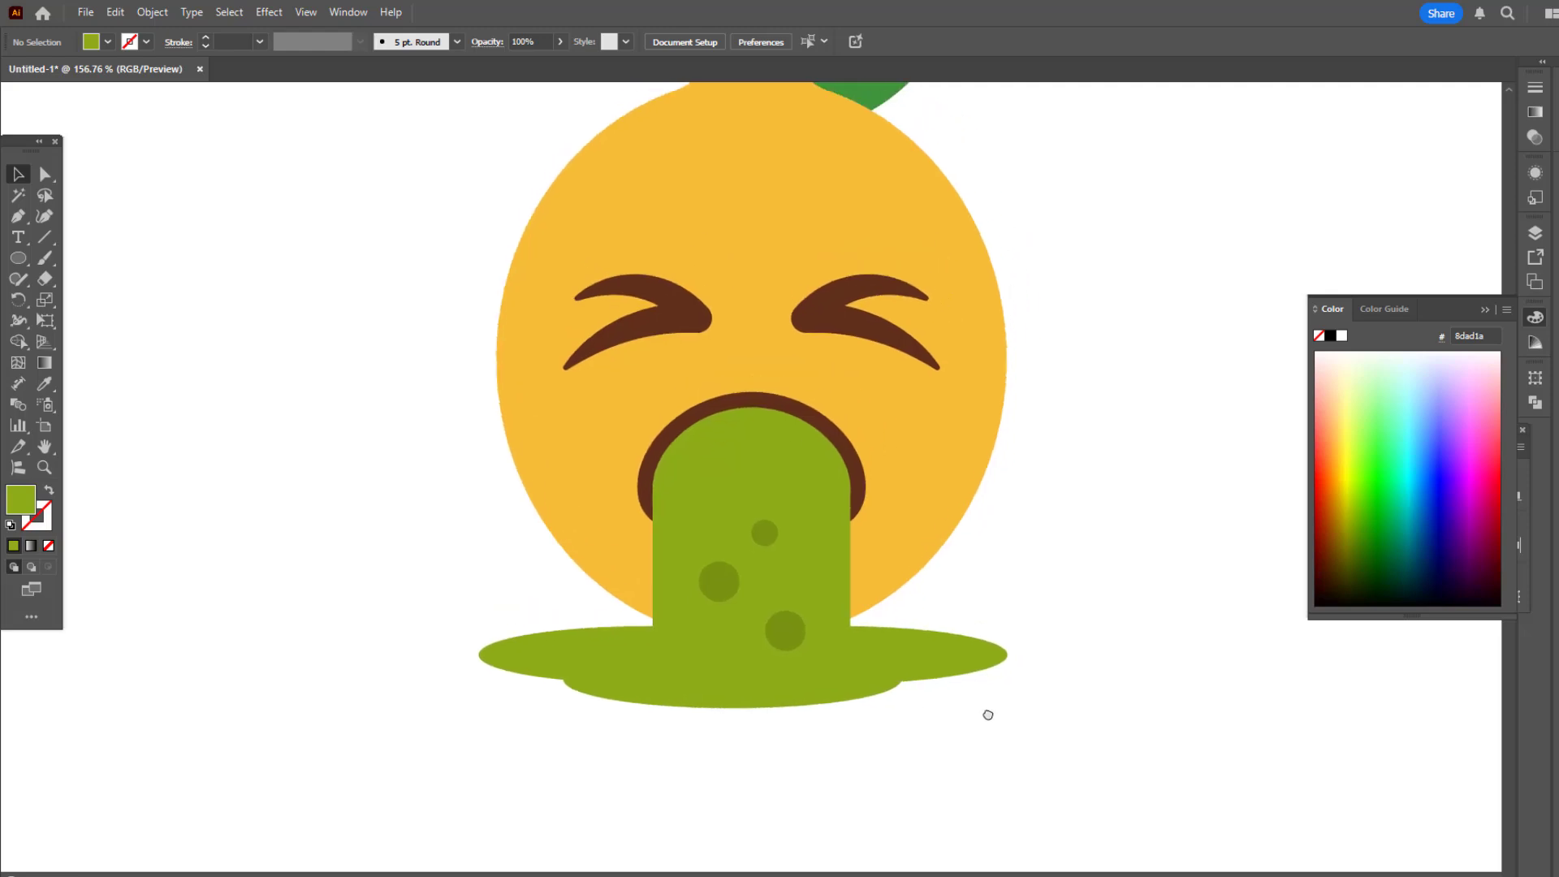
pyautogui.scroll(1, 712, 501)
pyautogui.moveTo(18, 257); pyautogui.dragTo(97, 255)
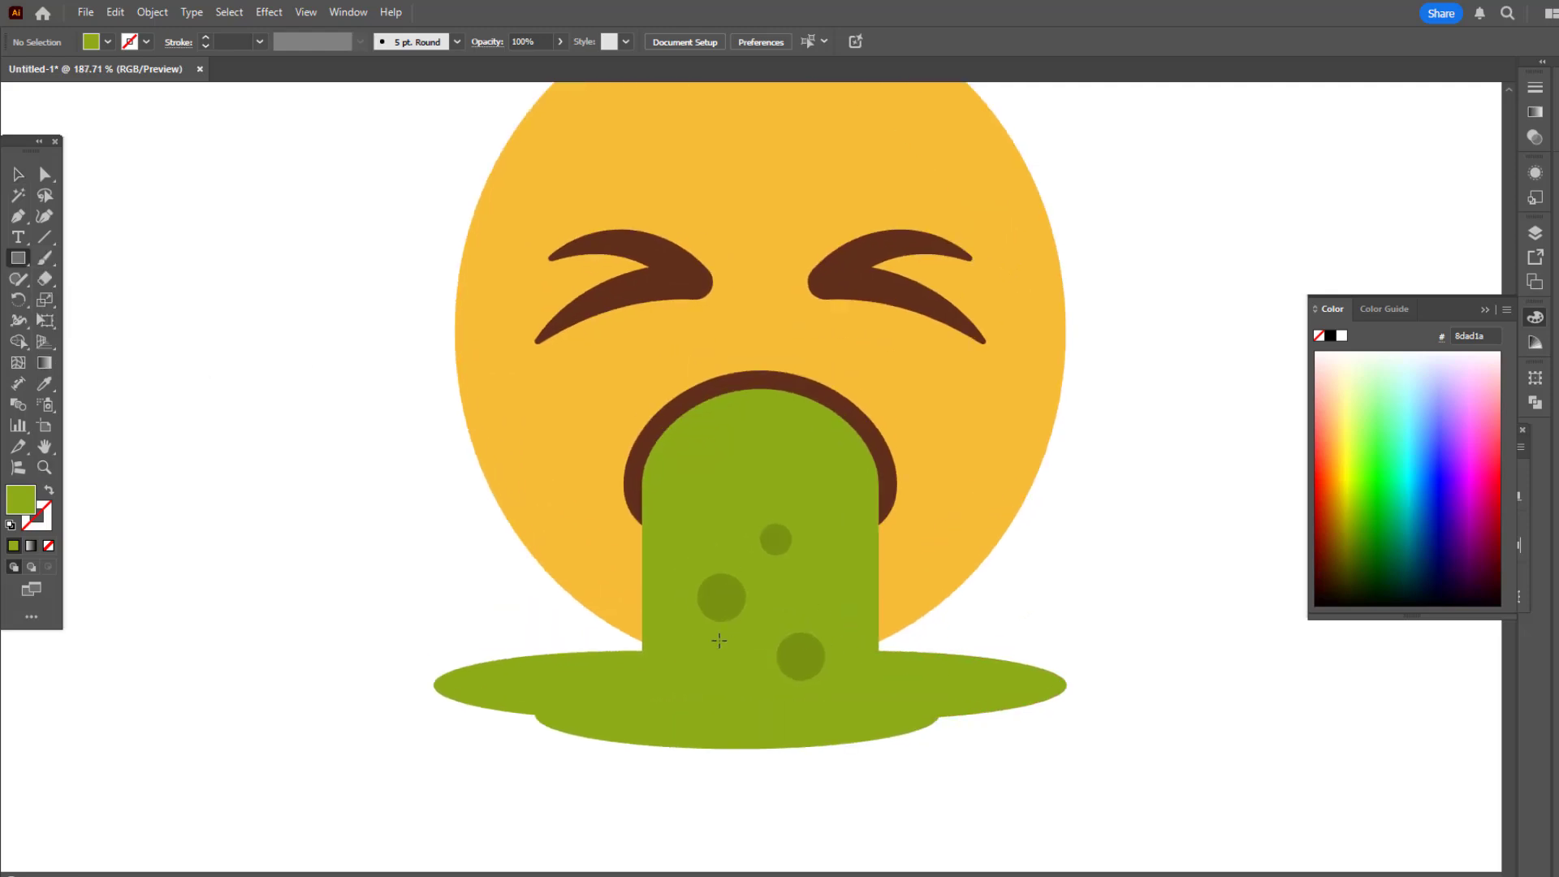
pyautogui.moveTo(663, 578); pyautogui.dragTo(699, 665)
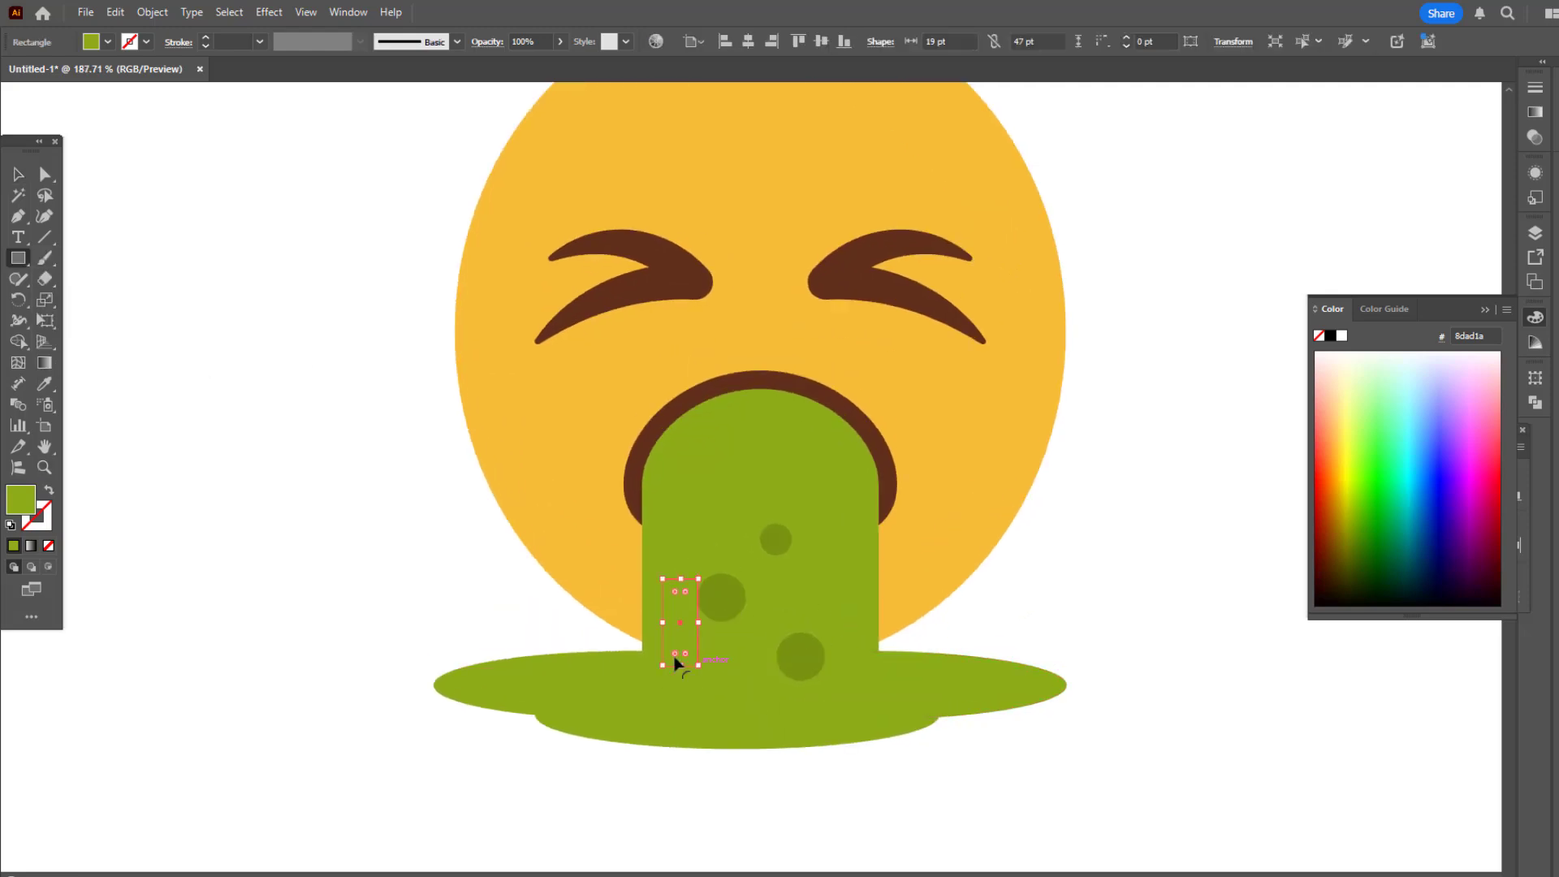
# Fill the narrow rectangle with the spots' dark green and round its corners fully into a vertical pill shape.
pyautogui.press('i')
pyautogui.click(715, 604)
pyautogui.scroll(2, 773, 632)
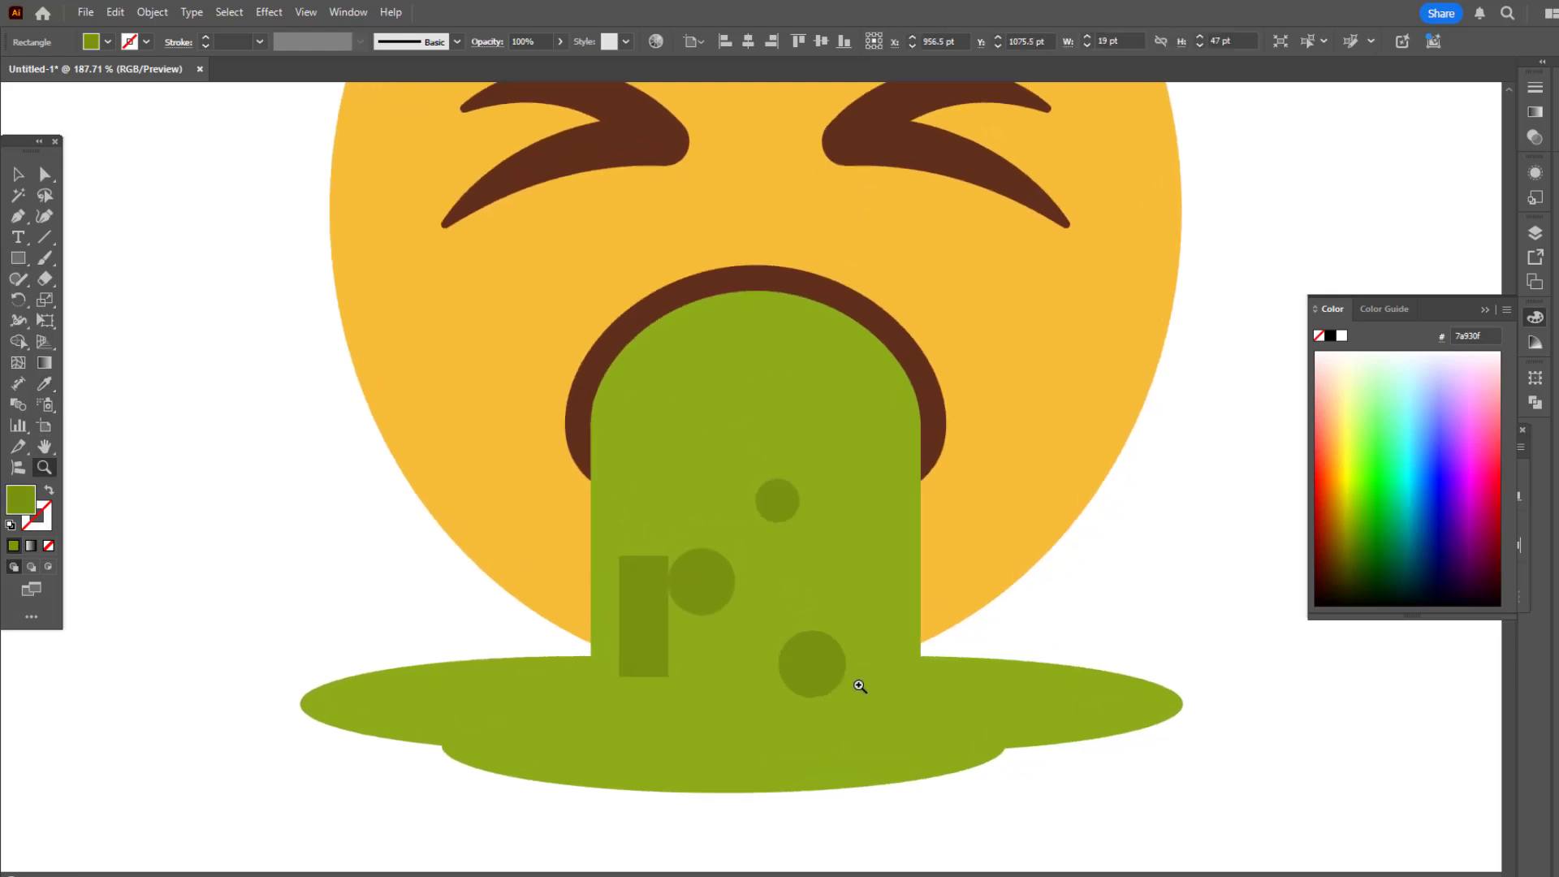
pyautogui.press('a')
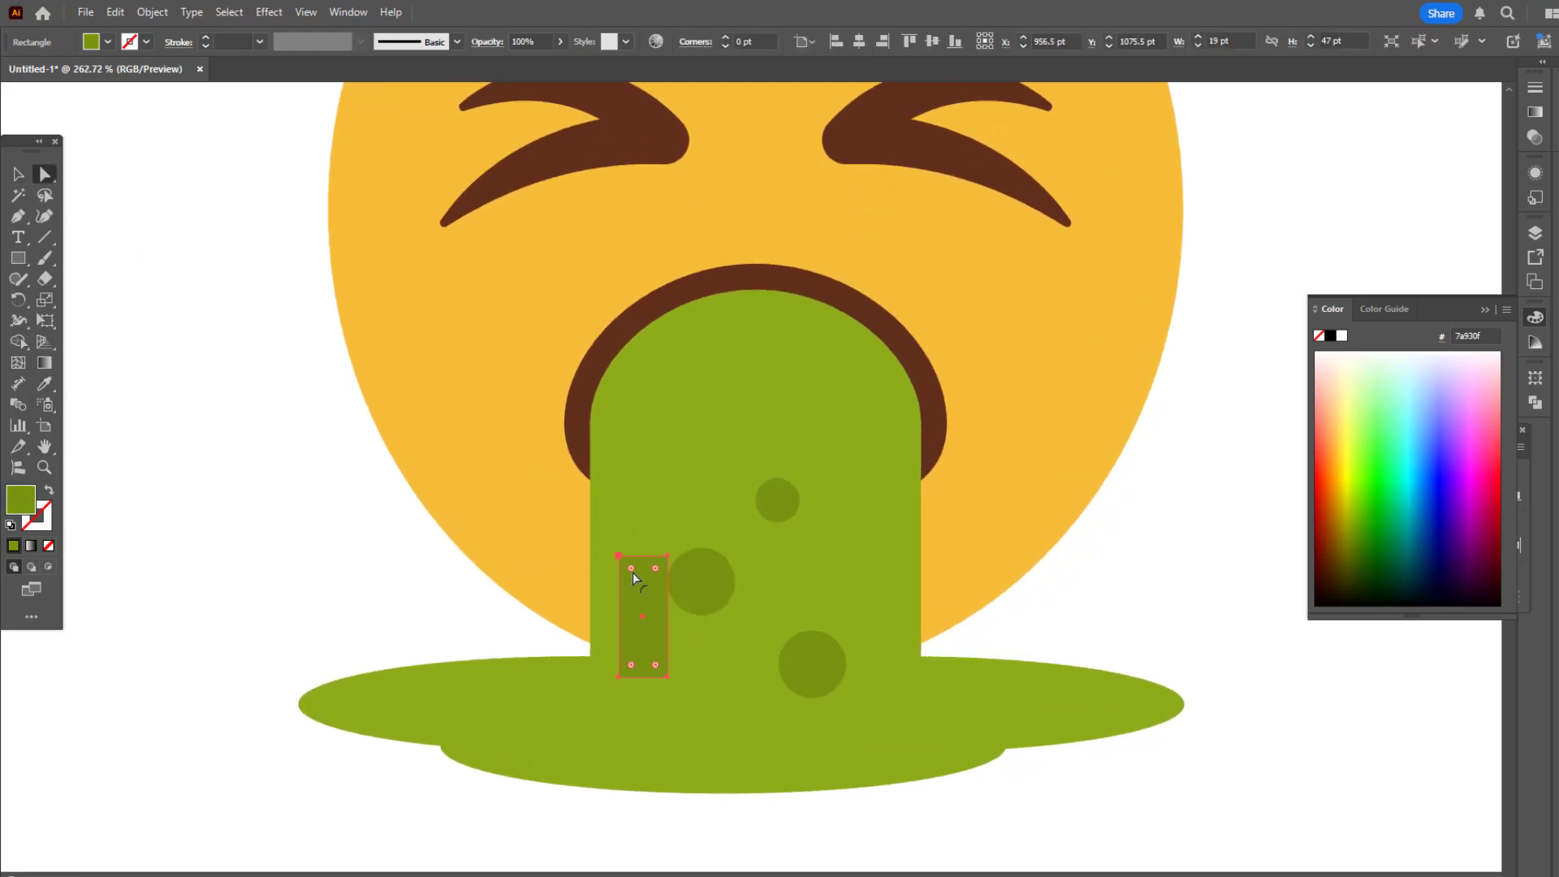
pyautogui.moveTo(632, 572); pyautogui.dragTo(619, 713)
pyautogui.press('v')
pyautogui.click(742, 626)
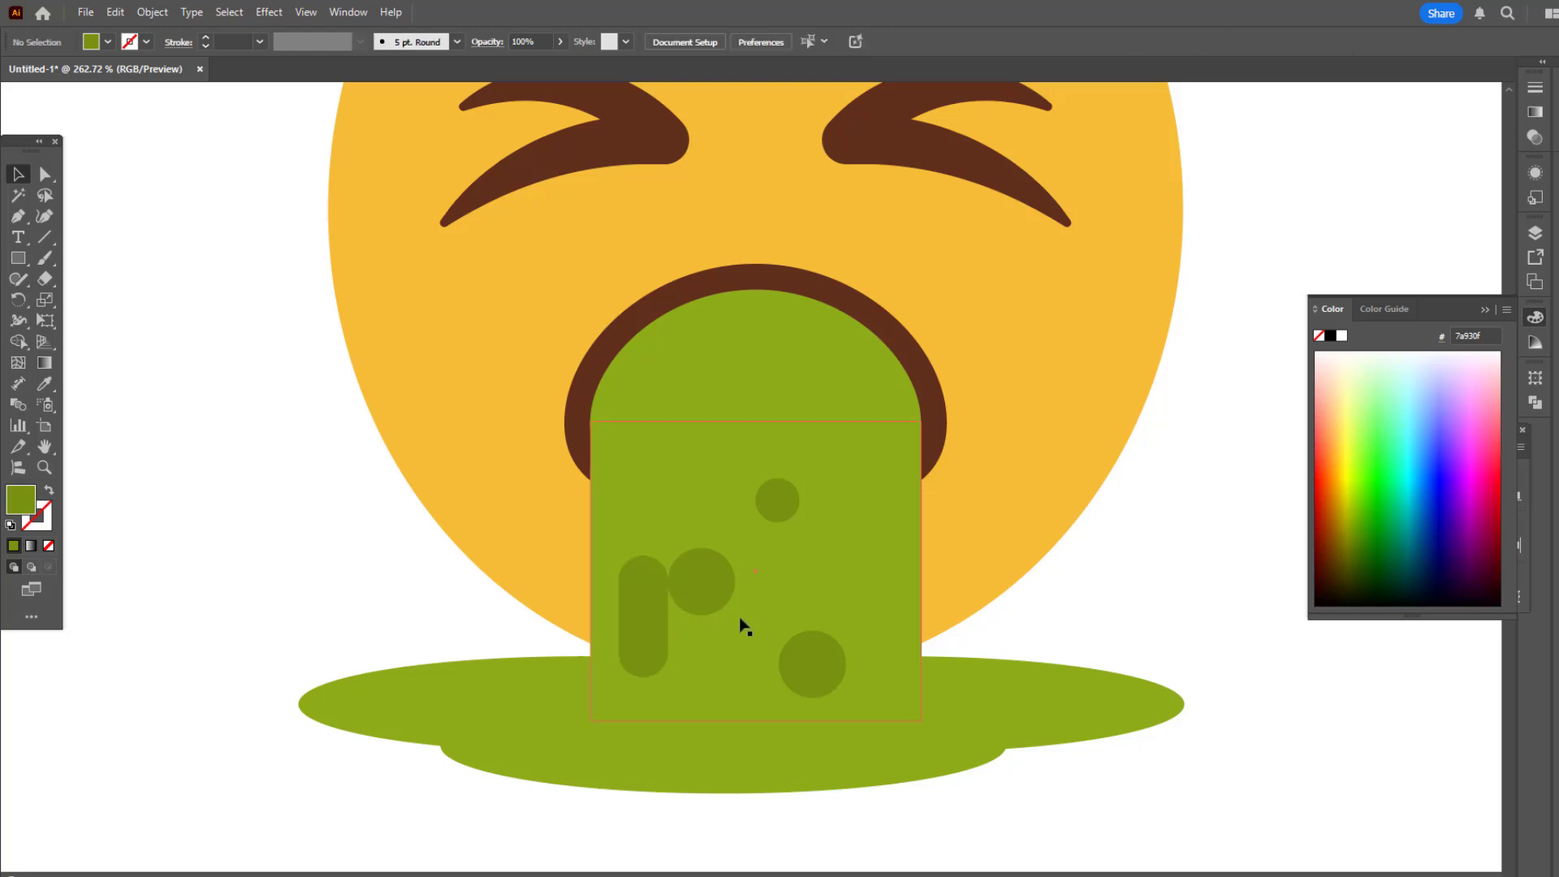
# Rearrange the three round dark green spots: the middle one at the stream's center, the small one above right, and the lower one below right.
pyautogui.moveTo(722, 602); pyautogui.dragTo(777, 603)
pyautogui.moveTo(780, 504); pyautogui.dragTo(821, 497)
pyautogui.moveTo(756, 593); pyautogui.dragTo(761, 510)
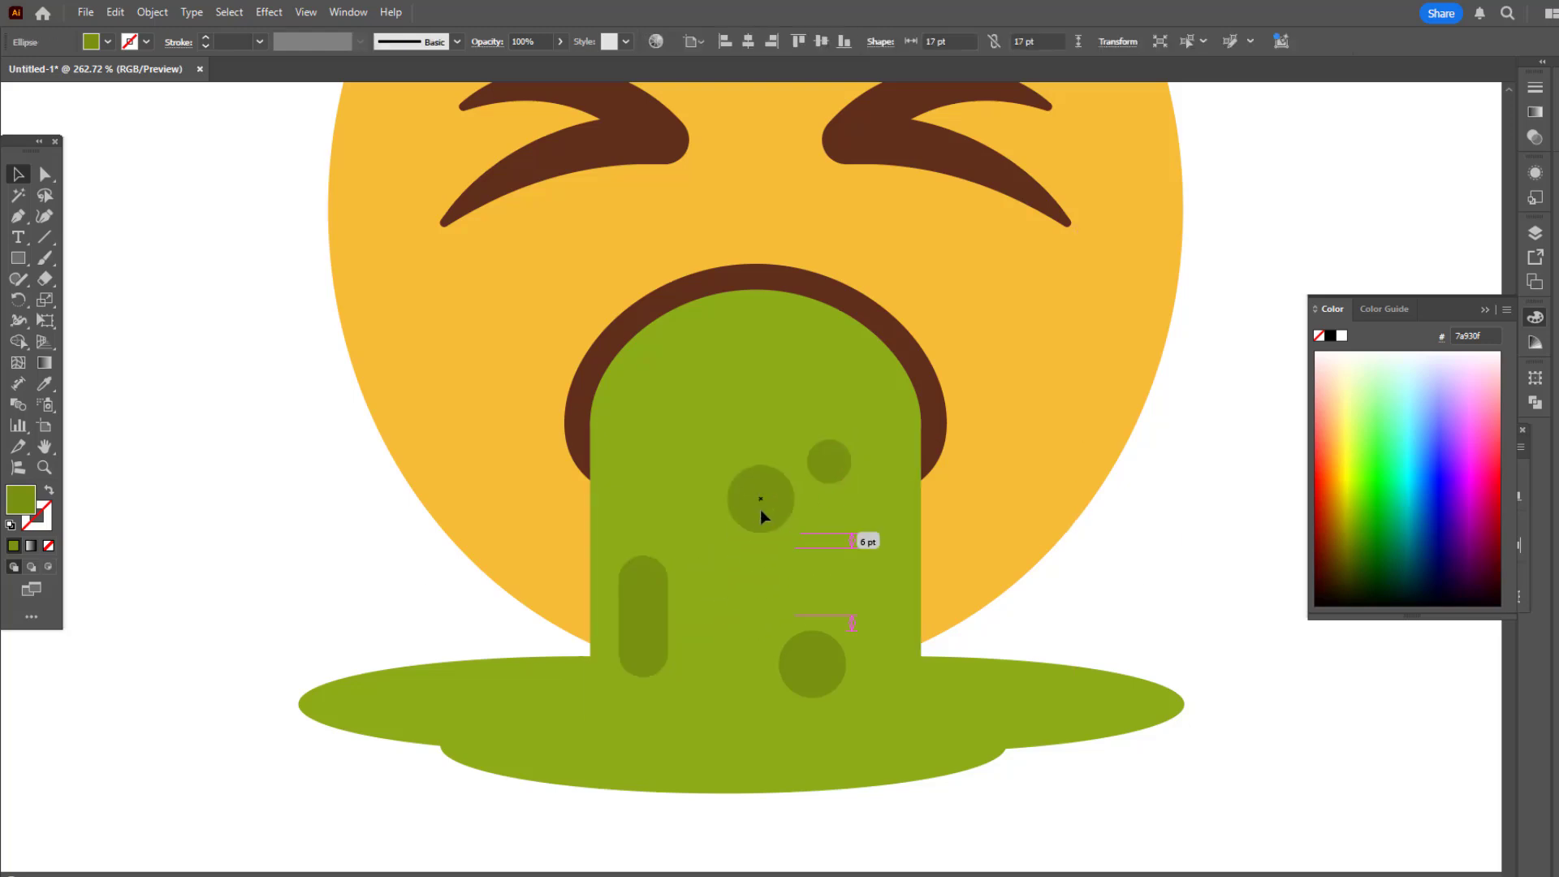
pyautogui.moveTo(820, 664); pyautogui.dragTo(860, 604)
pyautogui.click(1256, 602)
pyautogui.hotkey('ctrl', '0')
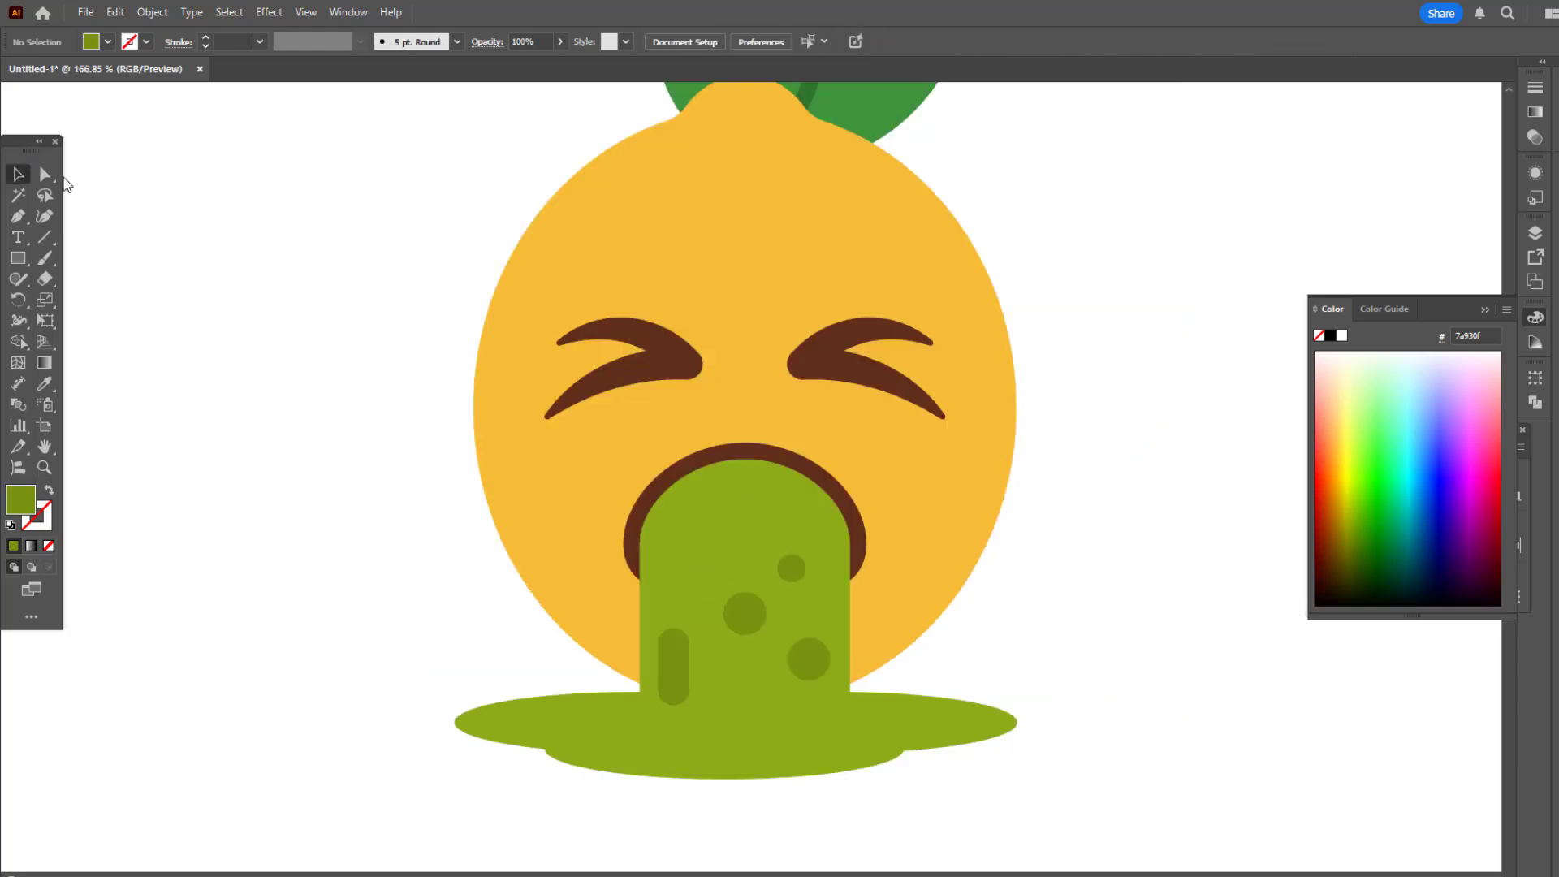
# Offset the brown mouth shape's path outward by 10 pt, with Miter joins and a miter limit of 4.
pyautogui.click(866, 542)
pyautogui.click(152, 12)
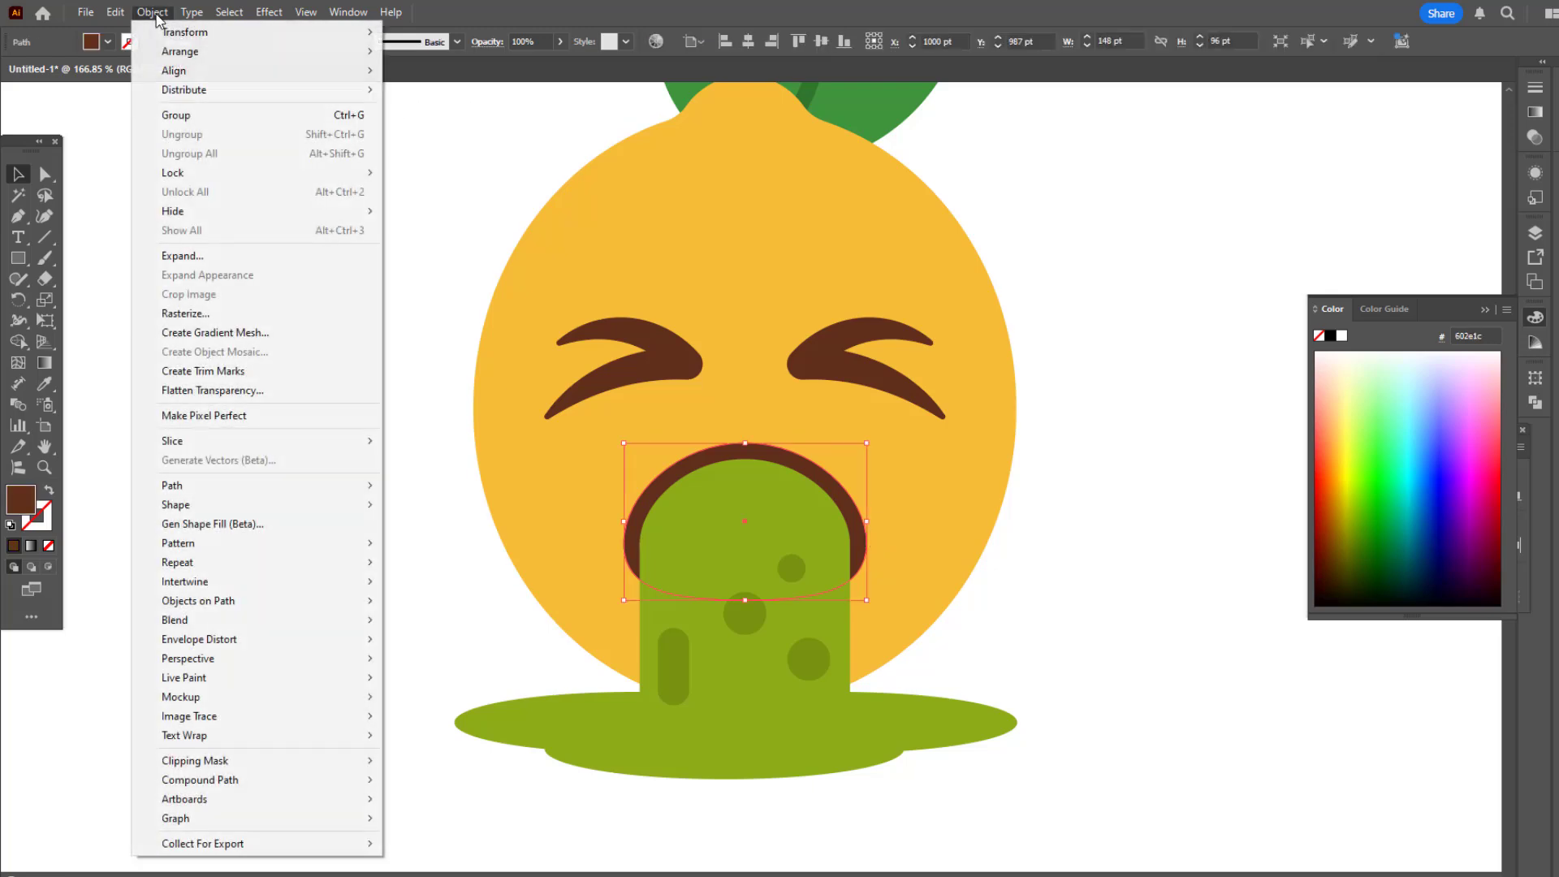
pyautogui.moveTo(225, 485)
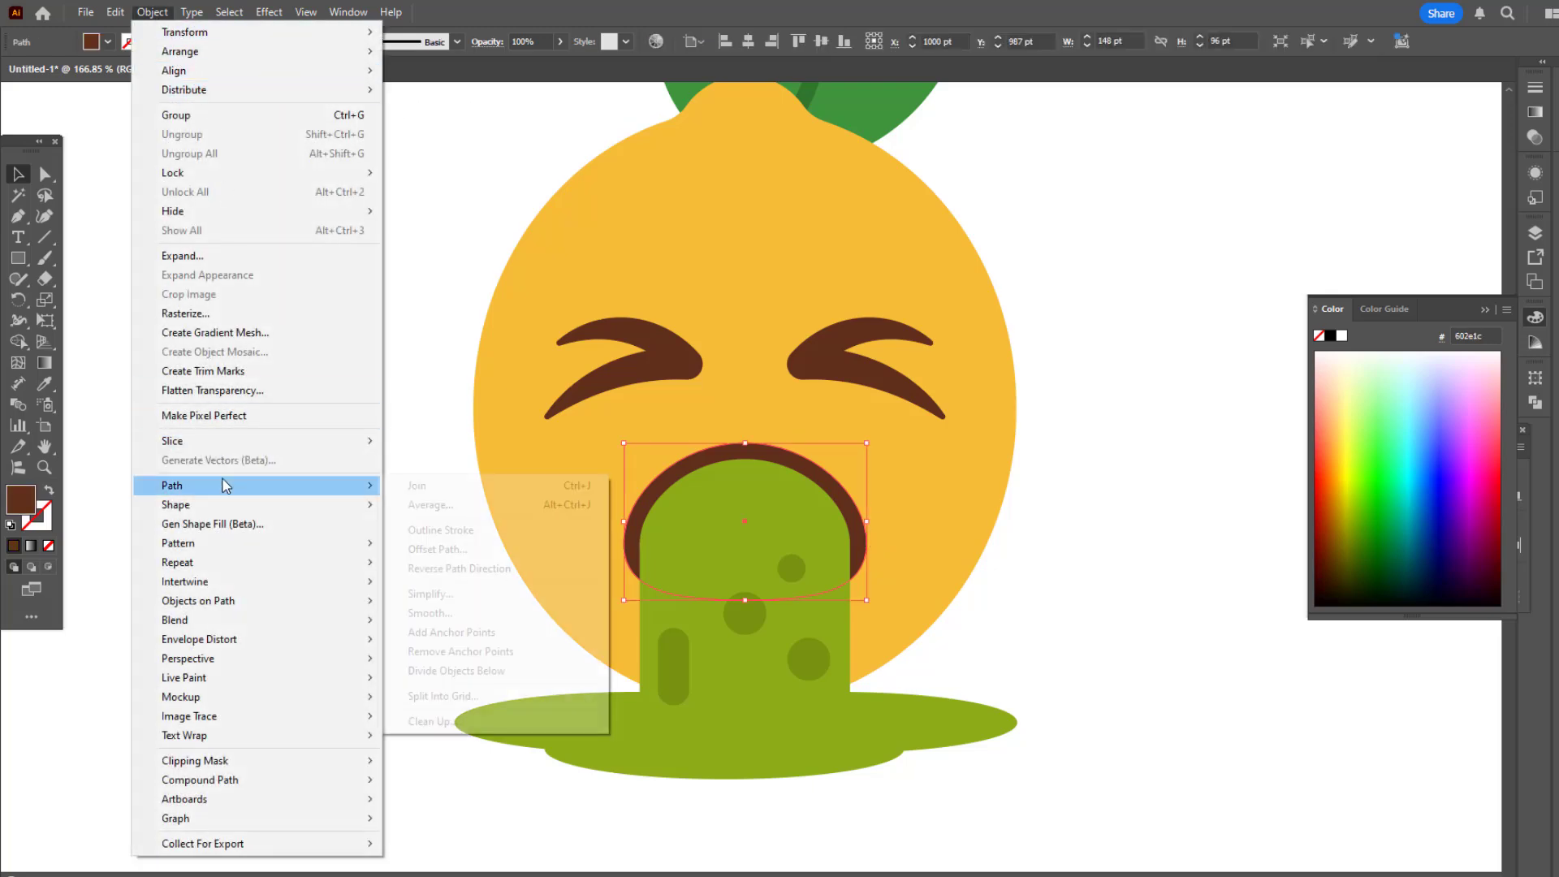
pyautogui.click(505, 544)
pyautogui.write('10')
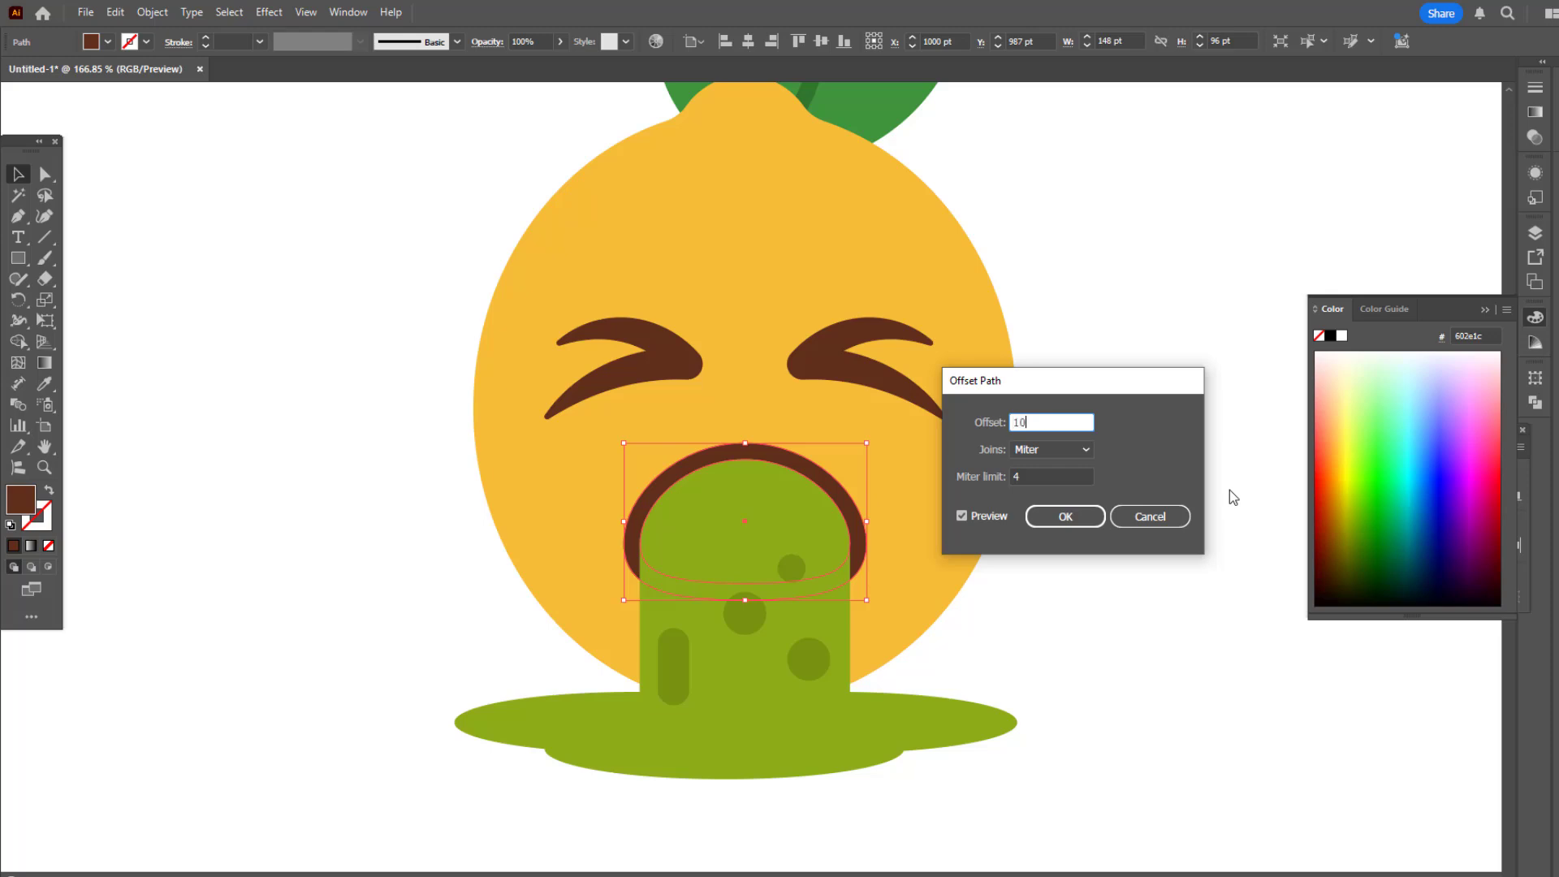
pyautogui.click(1078, 476)
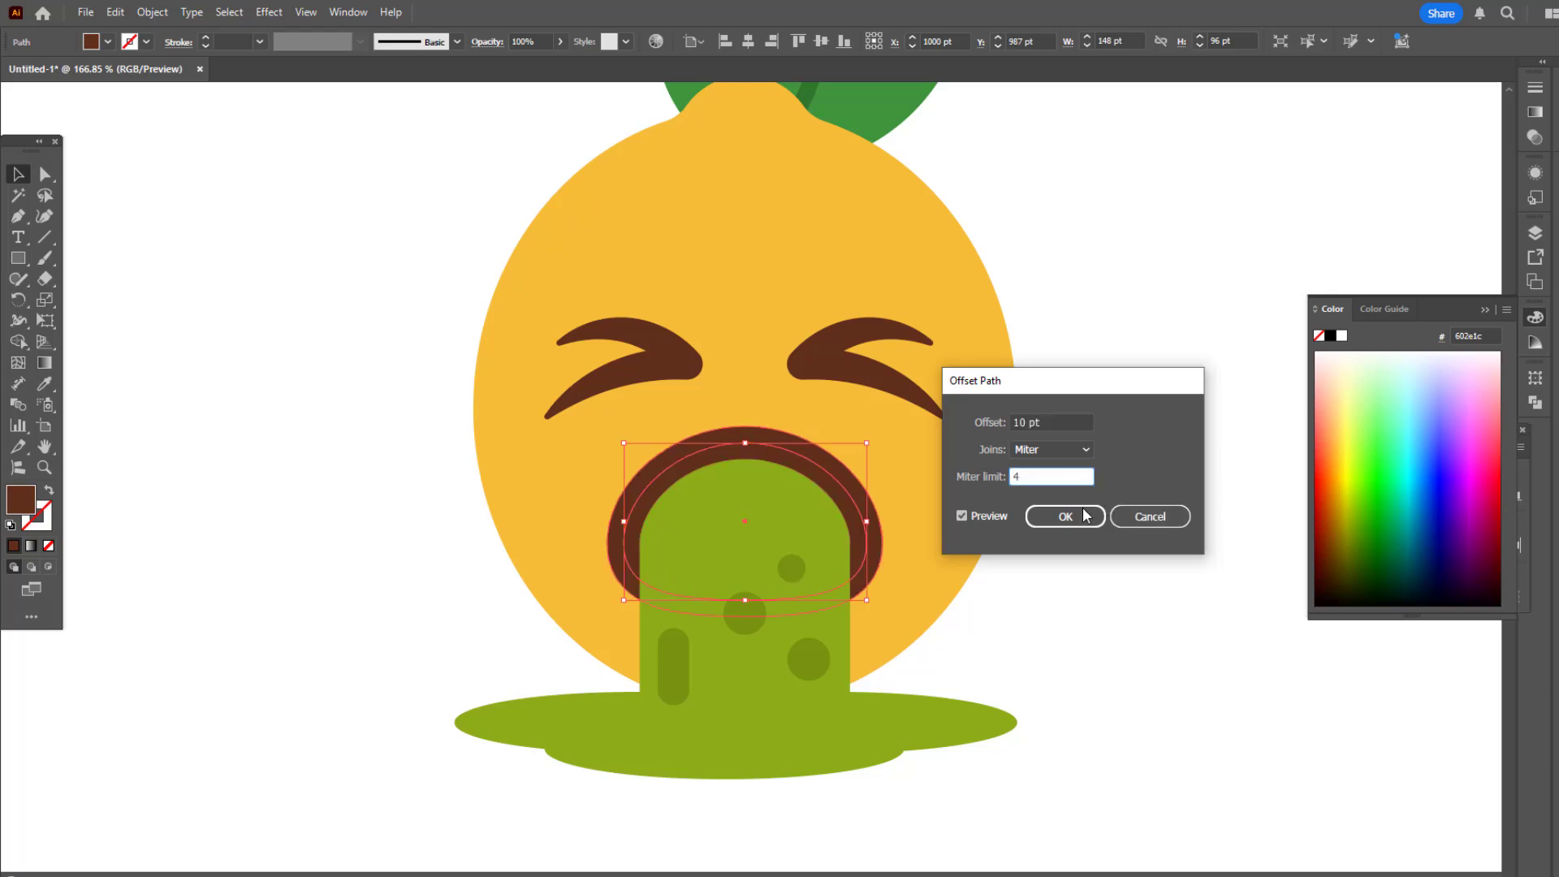
pyautogui.click(1084, 514)
# Swap the offset mouth path's brown fill to its stroke and set the stroke weight to 4 pt.
pyautogui.click(48, 493)
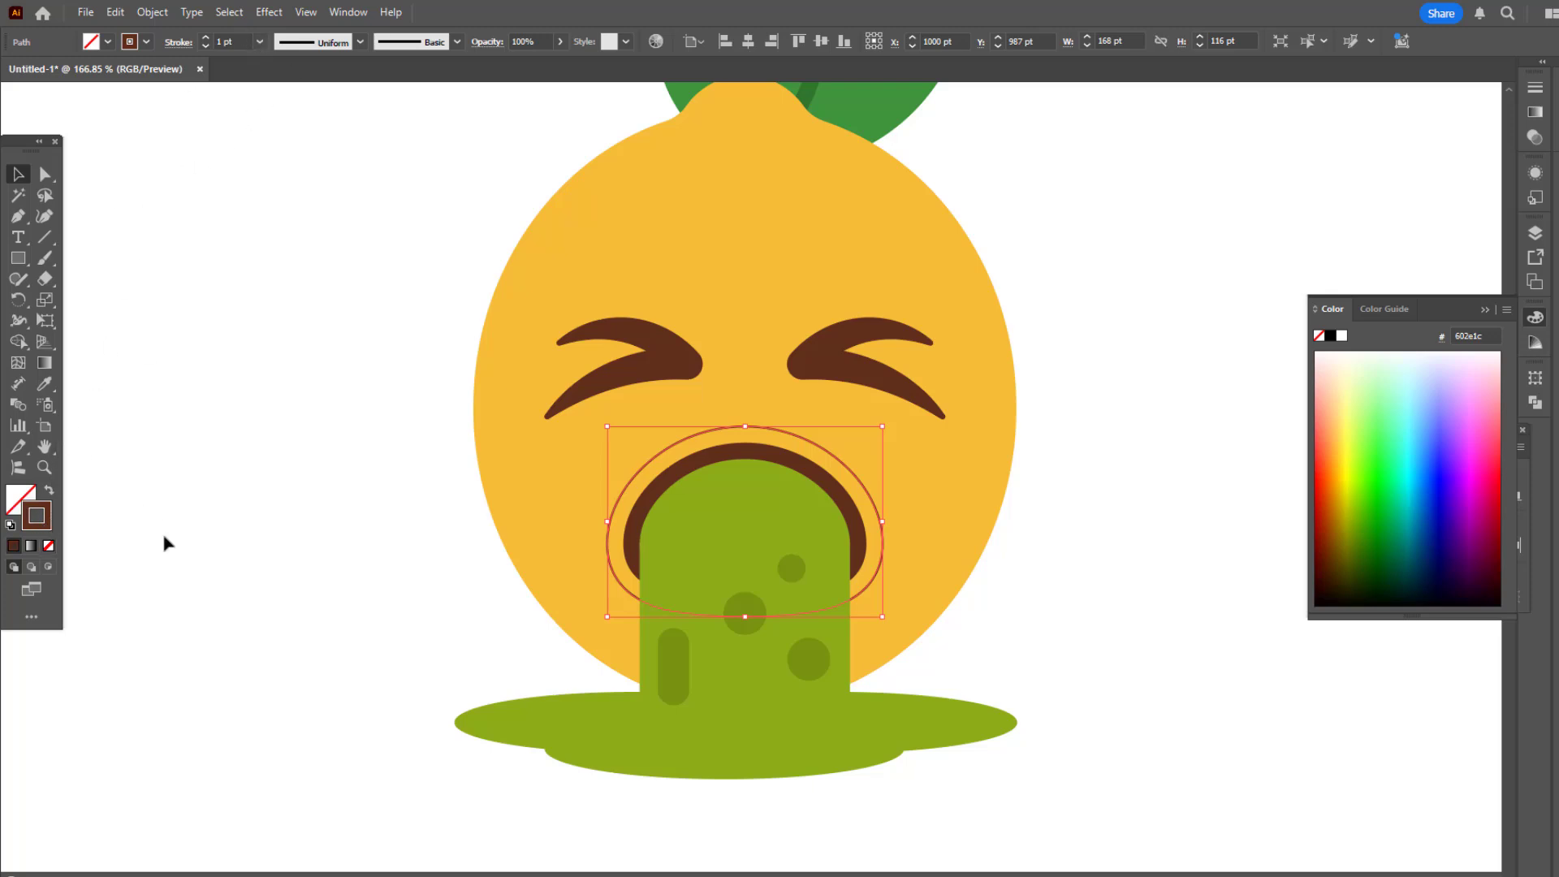
pyautogui.click(208, 37)
pyautogui.click(208, 38)
pyautogui.click(208, 38)
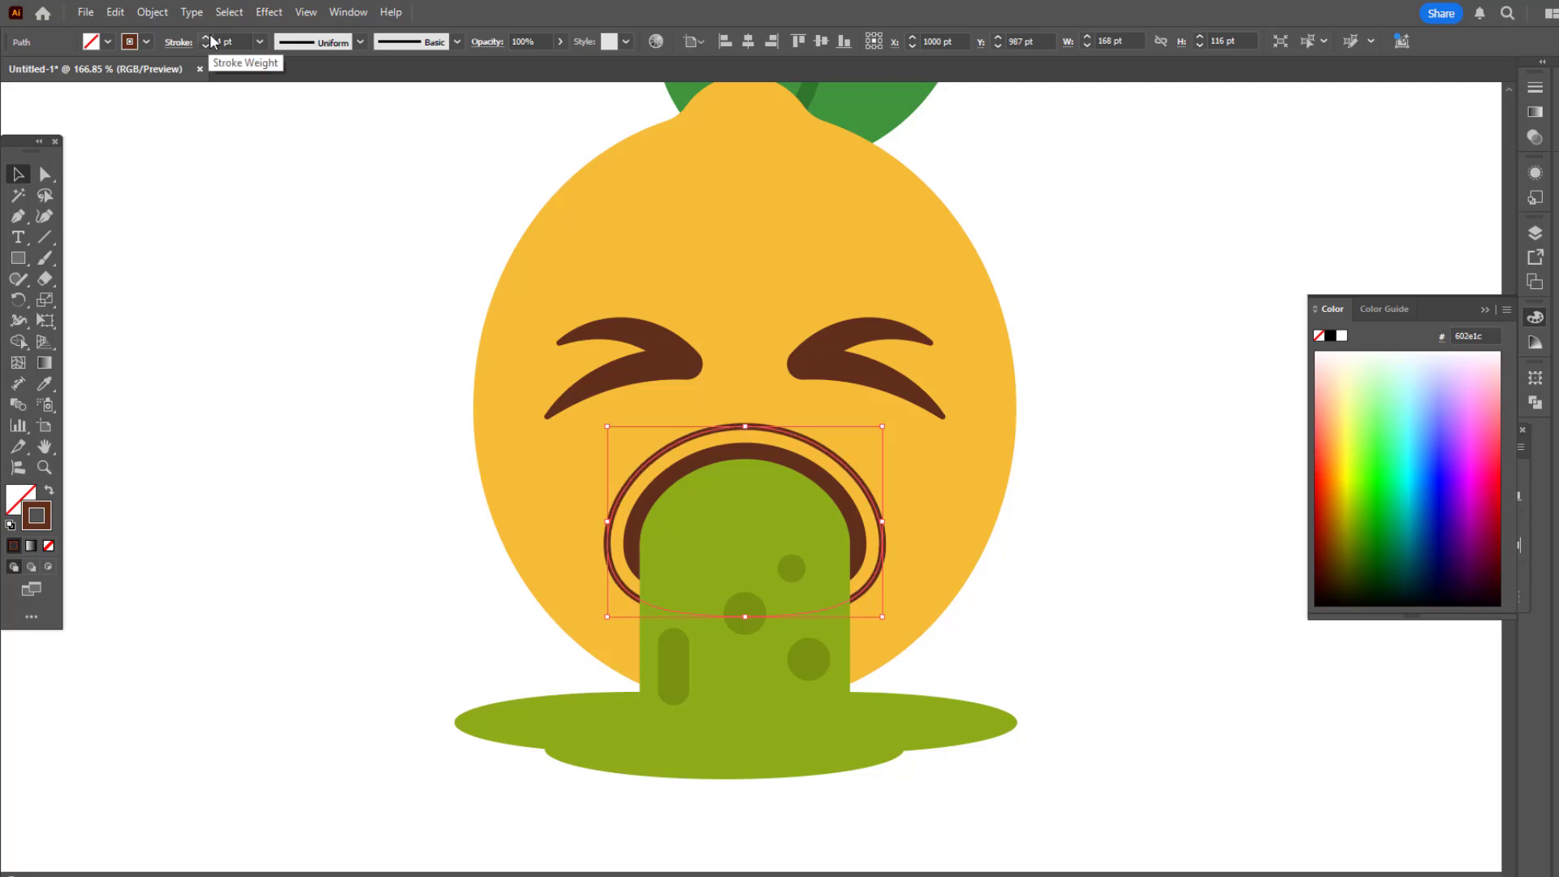
pyautogui.click(313, 42)
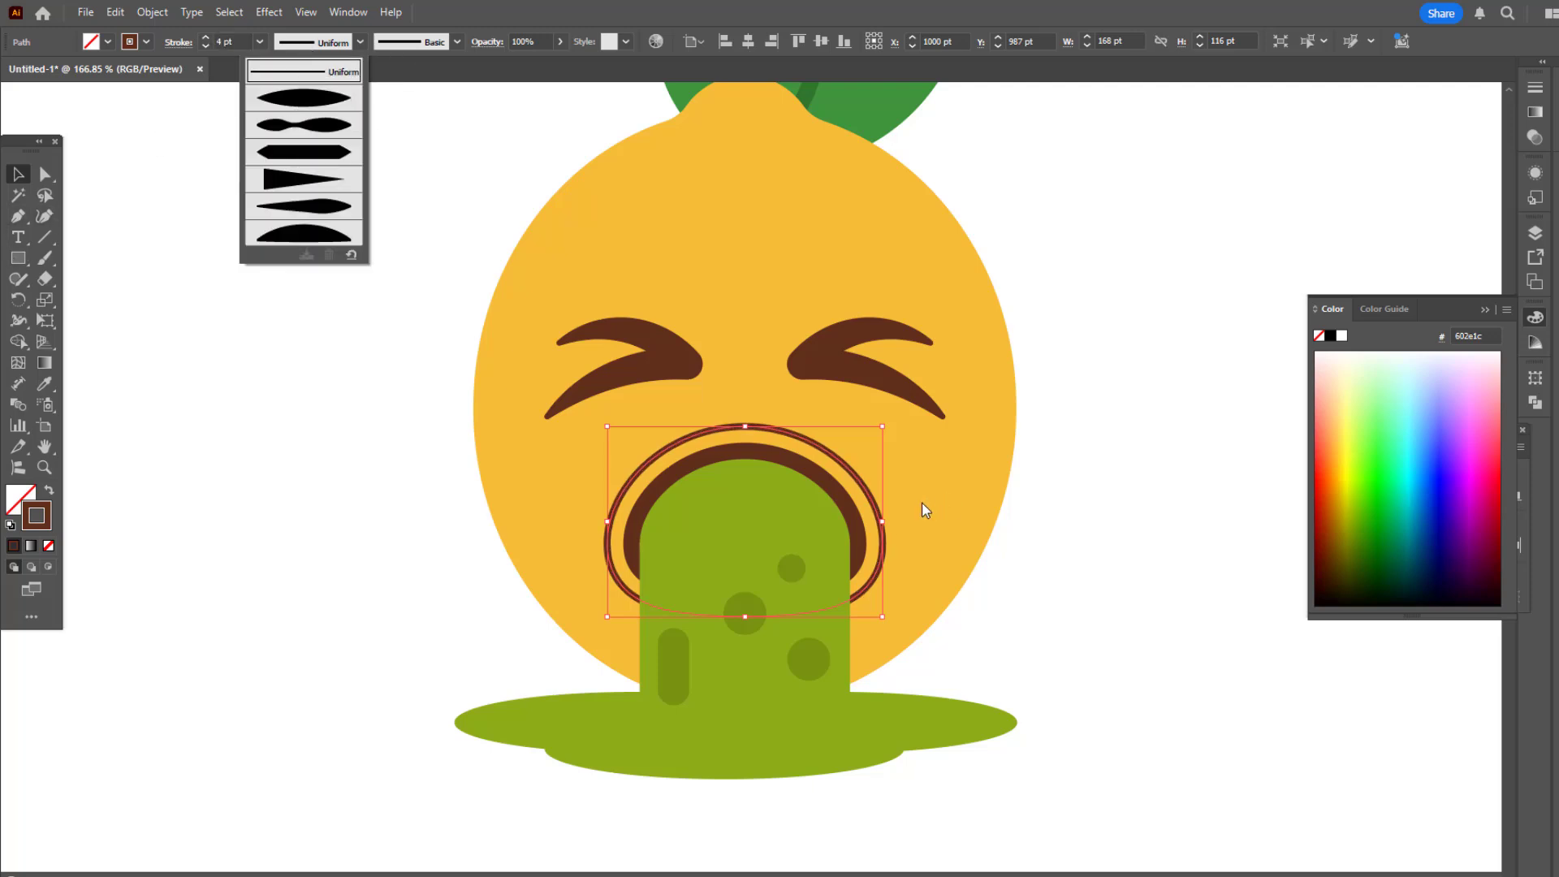
# Isolate the outlined mouth path and delete its topmost and bottommost anchor points, leaving one arc on each side.
pyautogui.doubleClick(884, 550)
pyautogui.press('z')
pyautogui.click(842, 566)
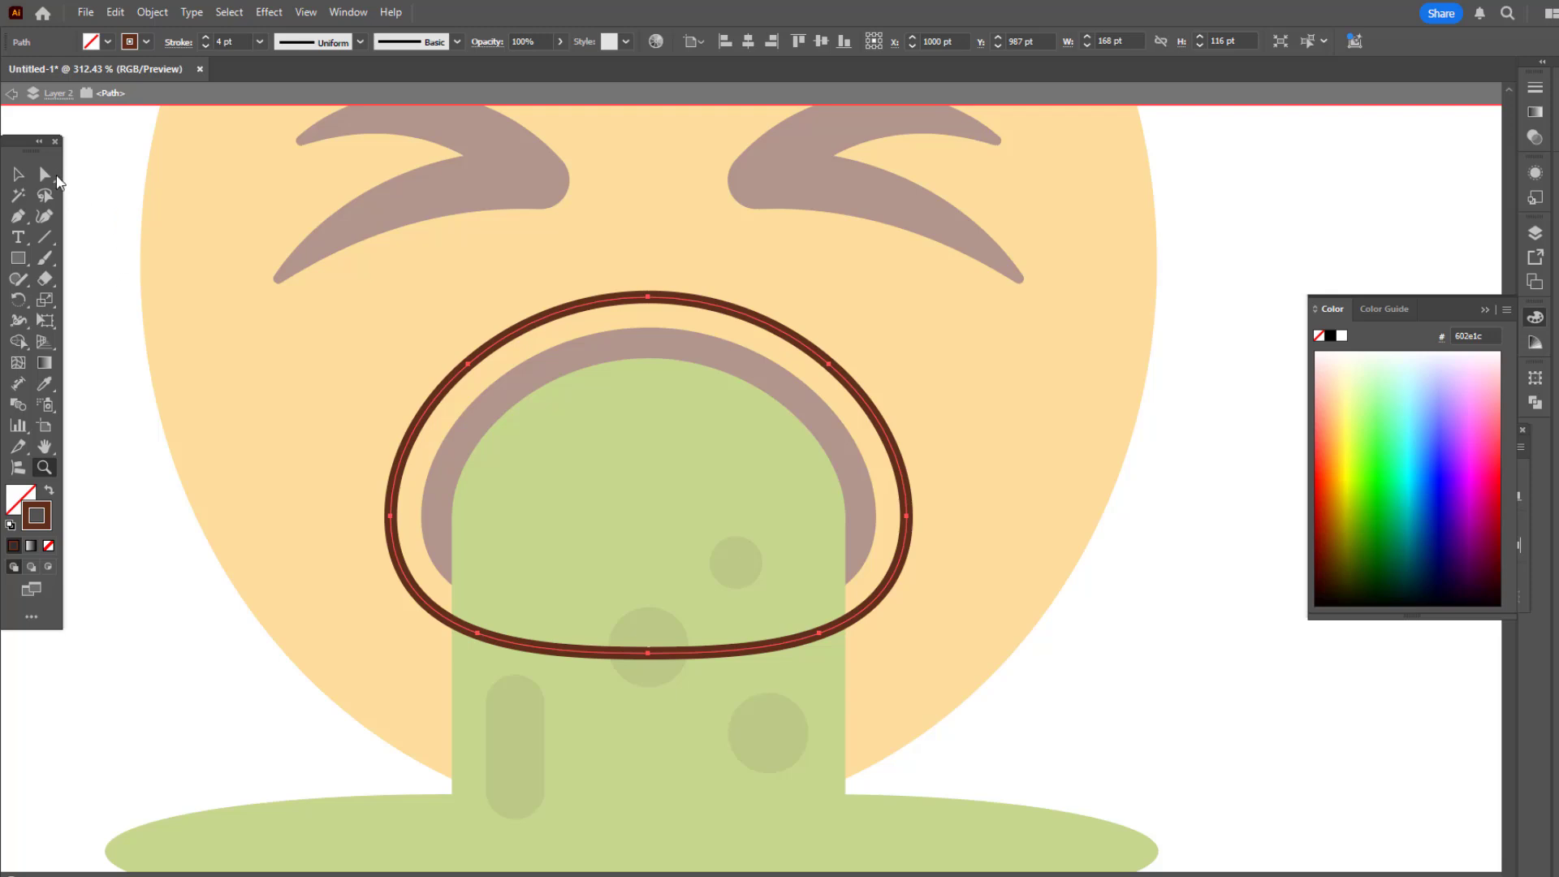
pyautogui.moveTo(741, 388); pyautogui.dragTo(742, 391)
pyautogui.press('Delete')
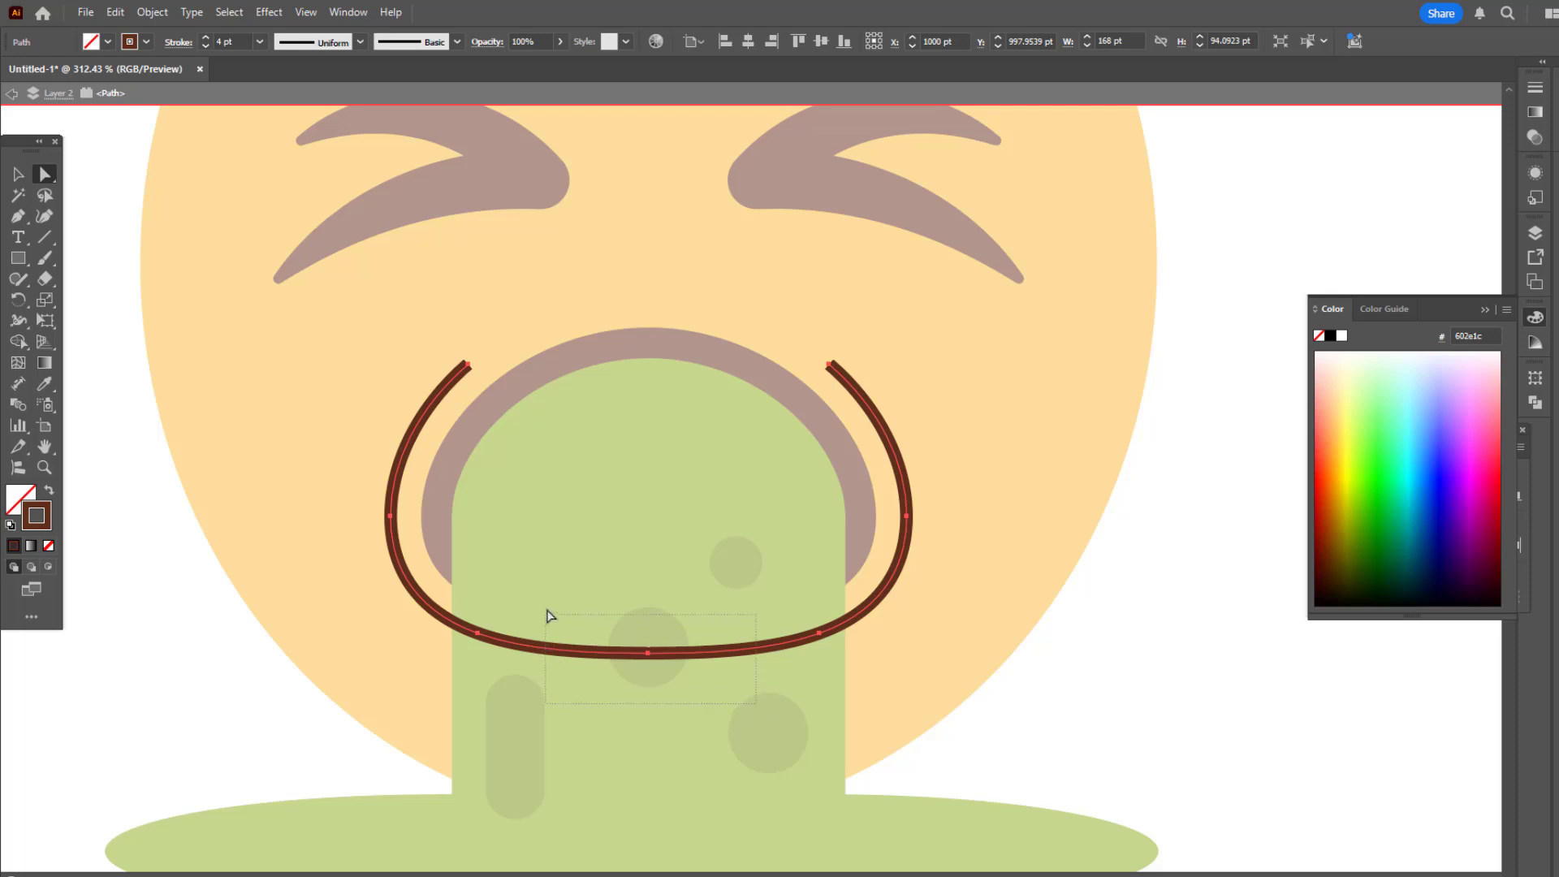
pyautogui.moveTo(547, 616); pyautogui.dragTo(548, 616)
pyautogui.press('Delete')
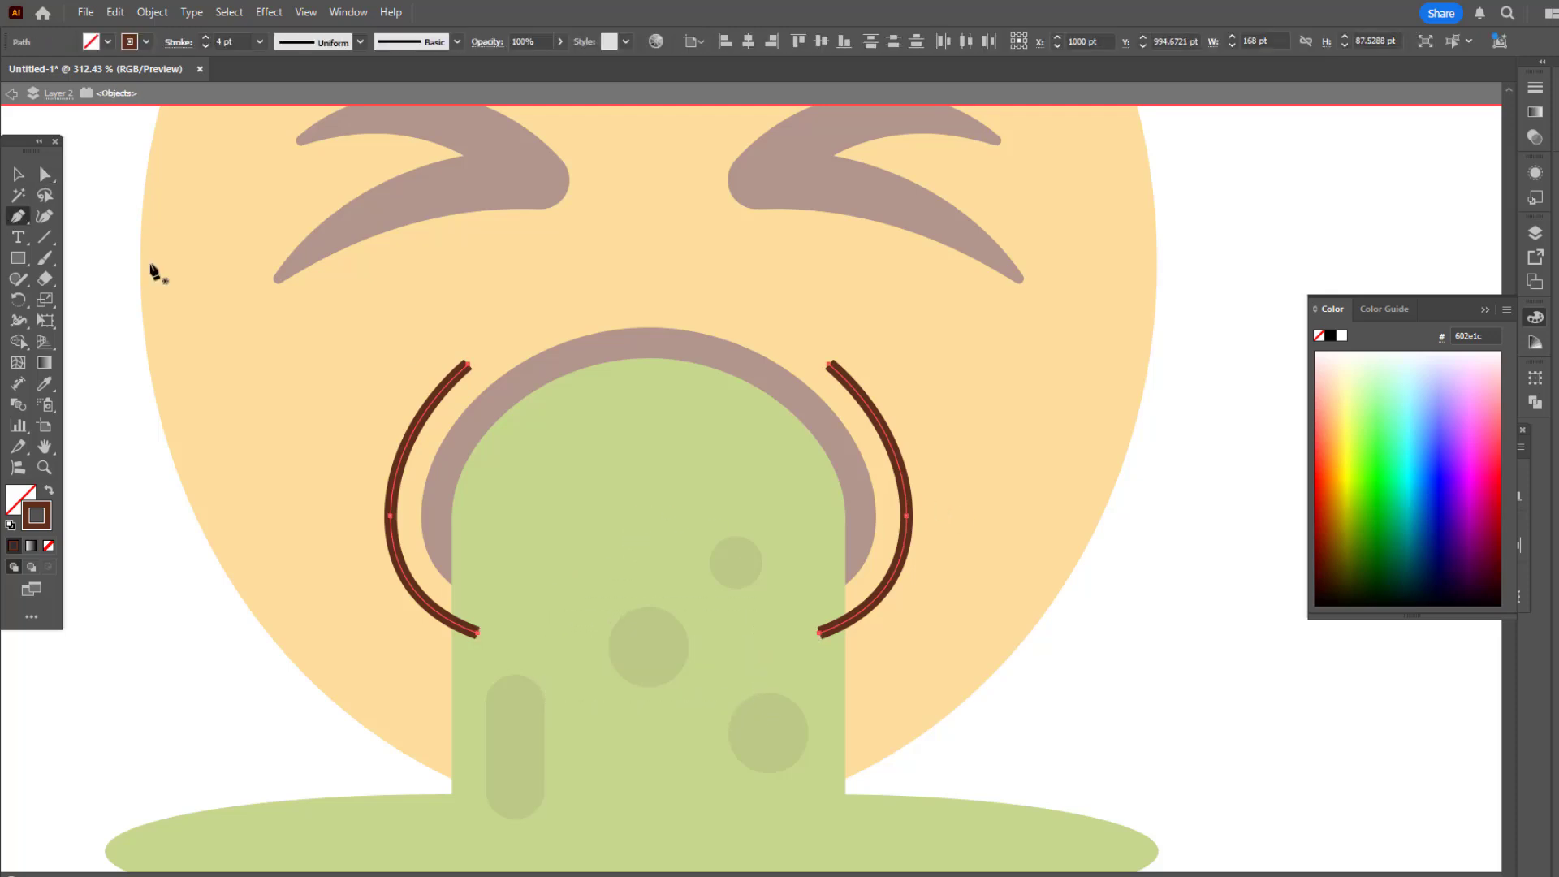
# Add two anchor points to the arc right of the mouth, one above and one below its outermost point.
pyautogui.click(904, 479)
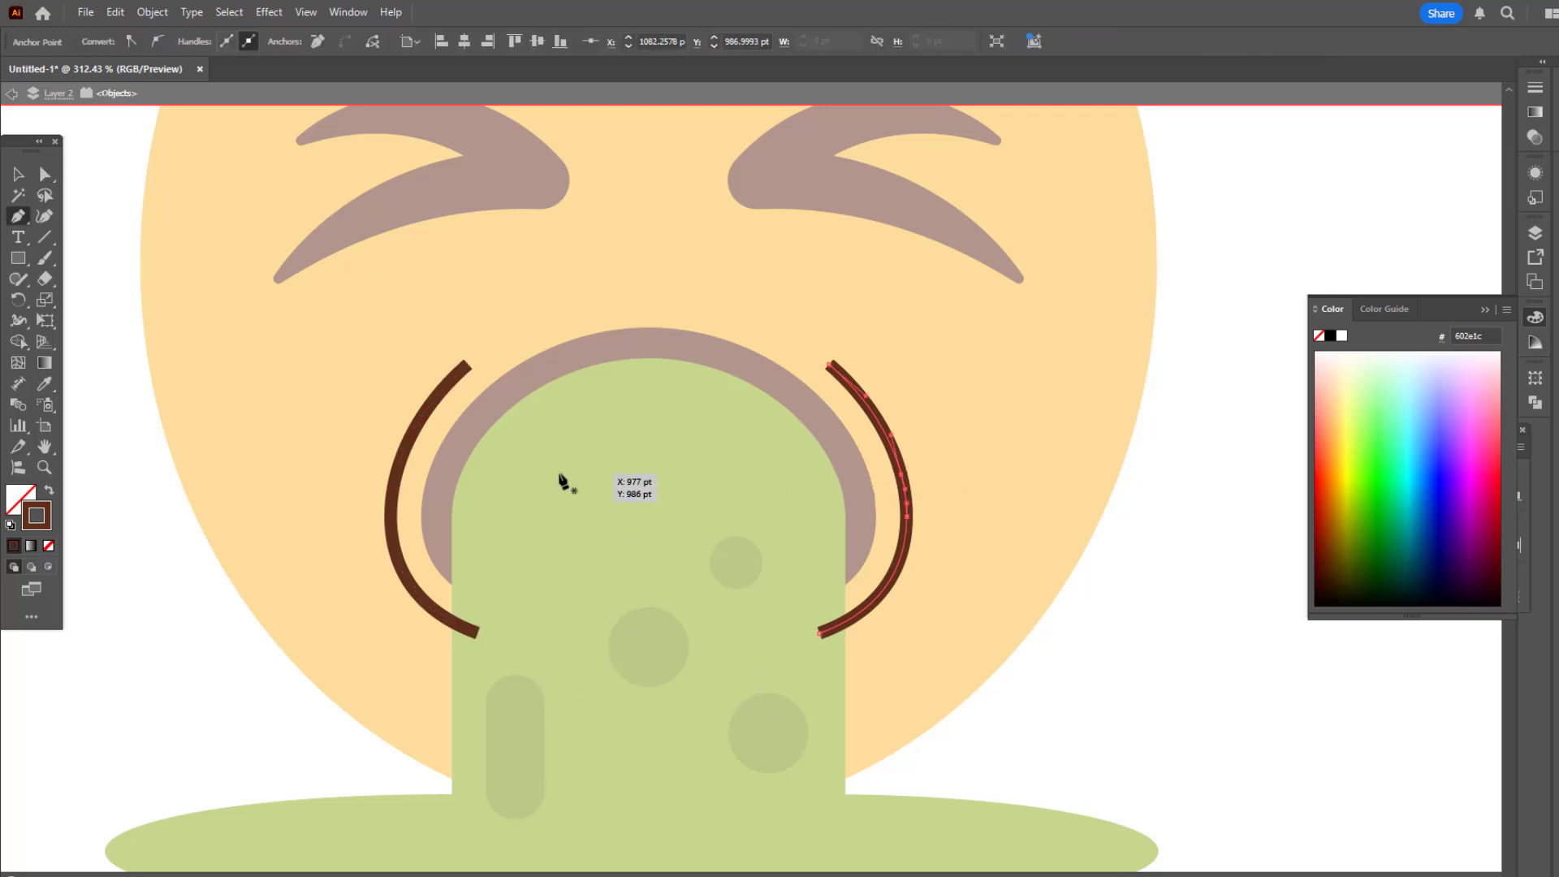
pyautogui.click(398, 469)
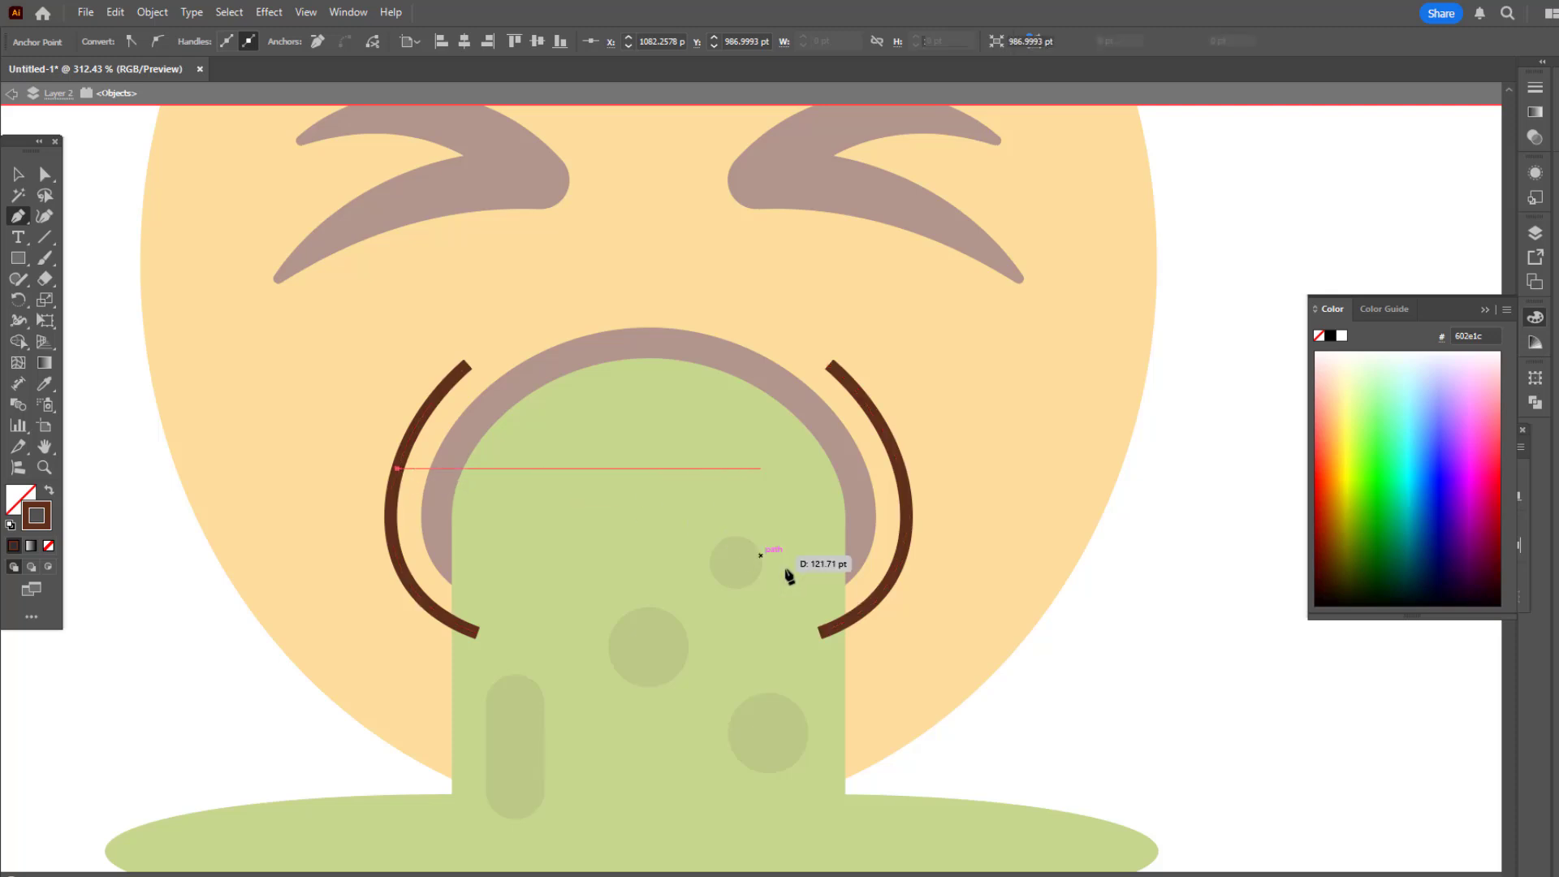
pyautogui.hotkey('ctrl', 'z')
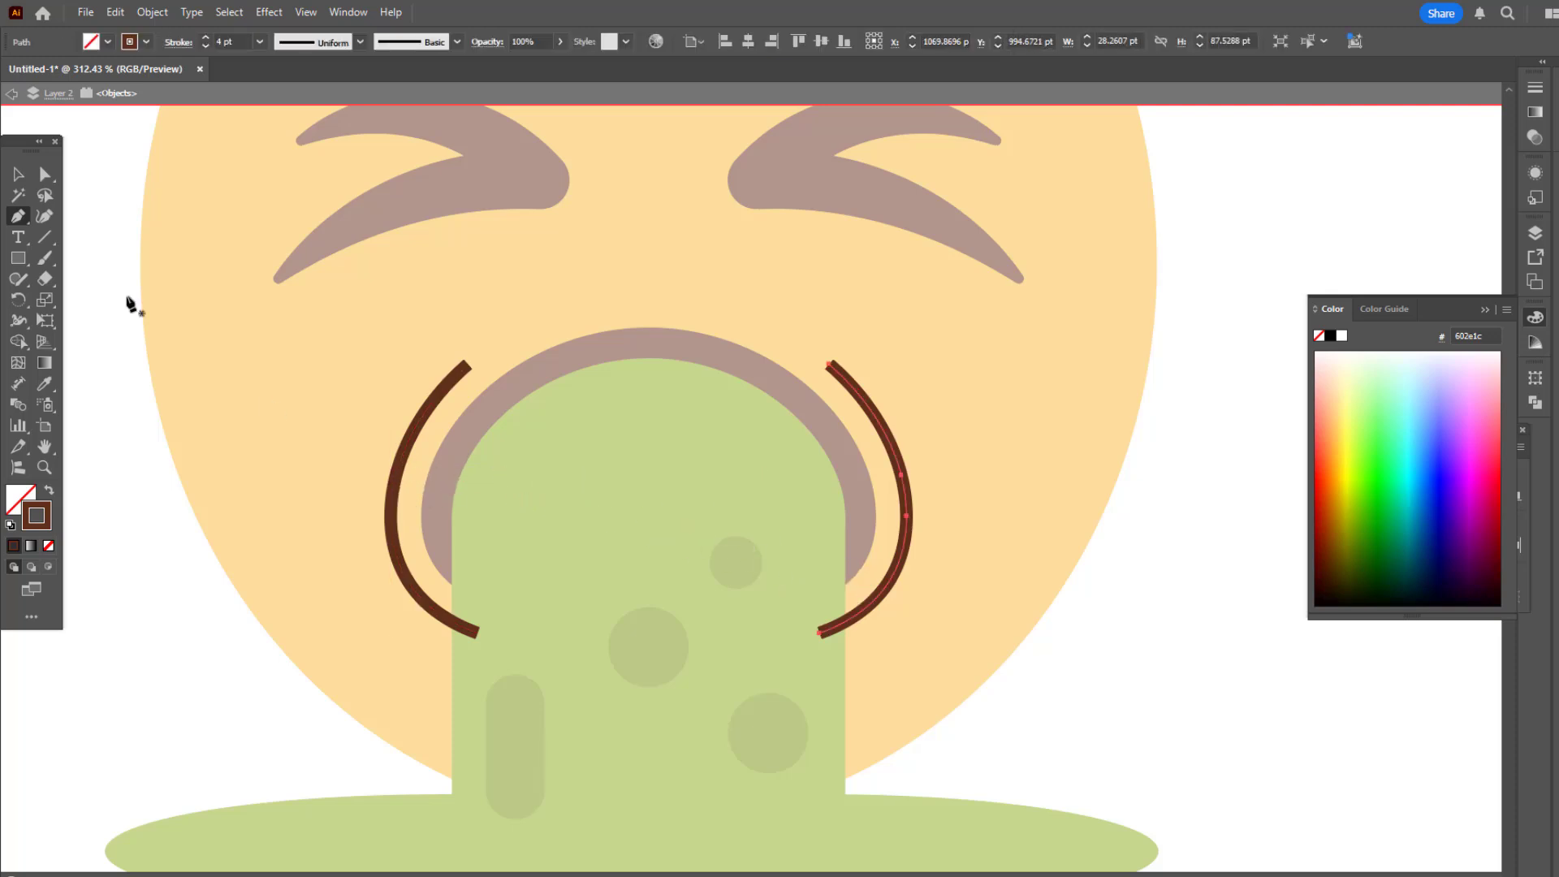
pyautogui.click(886, 589)
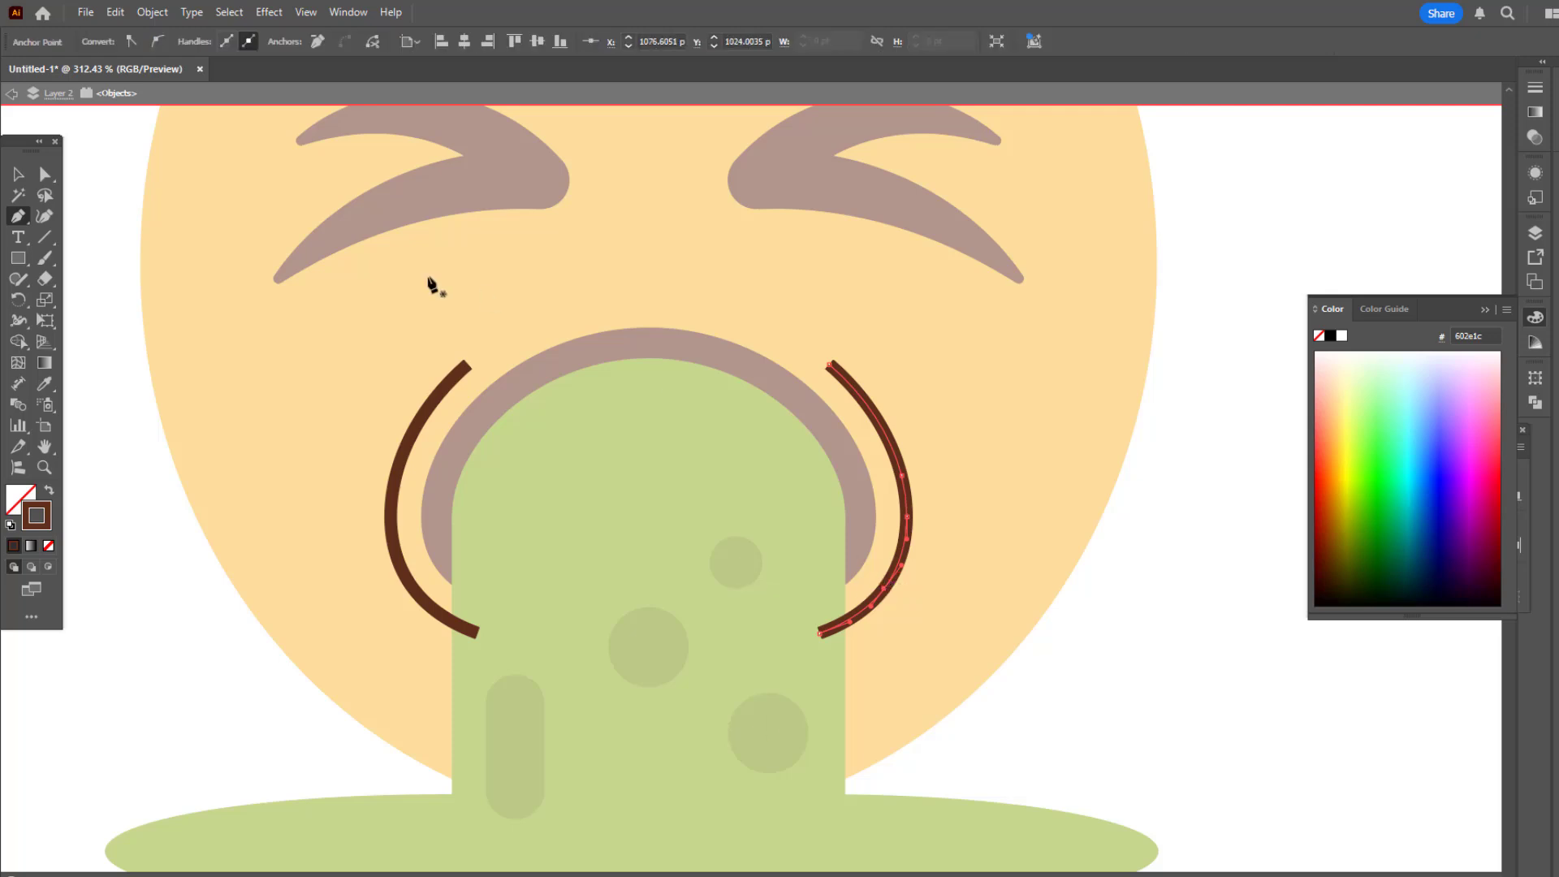
# Delete the brown arc on the left side of the mouth.
pyautogui.click(16, 176)
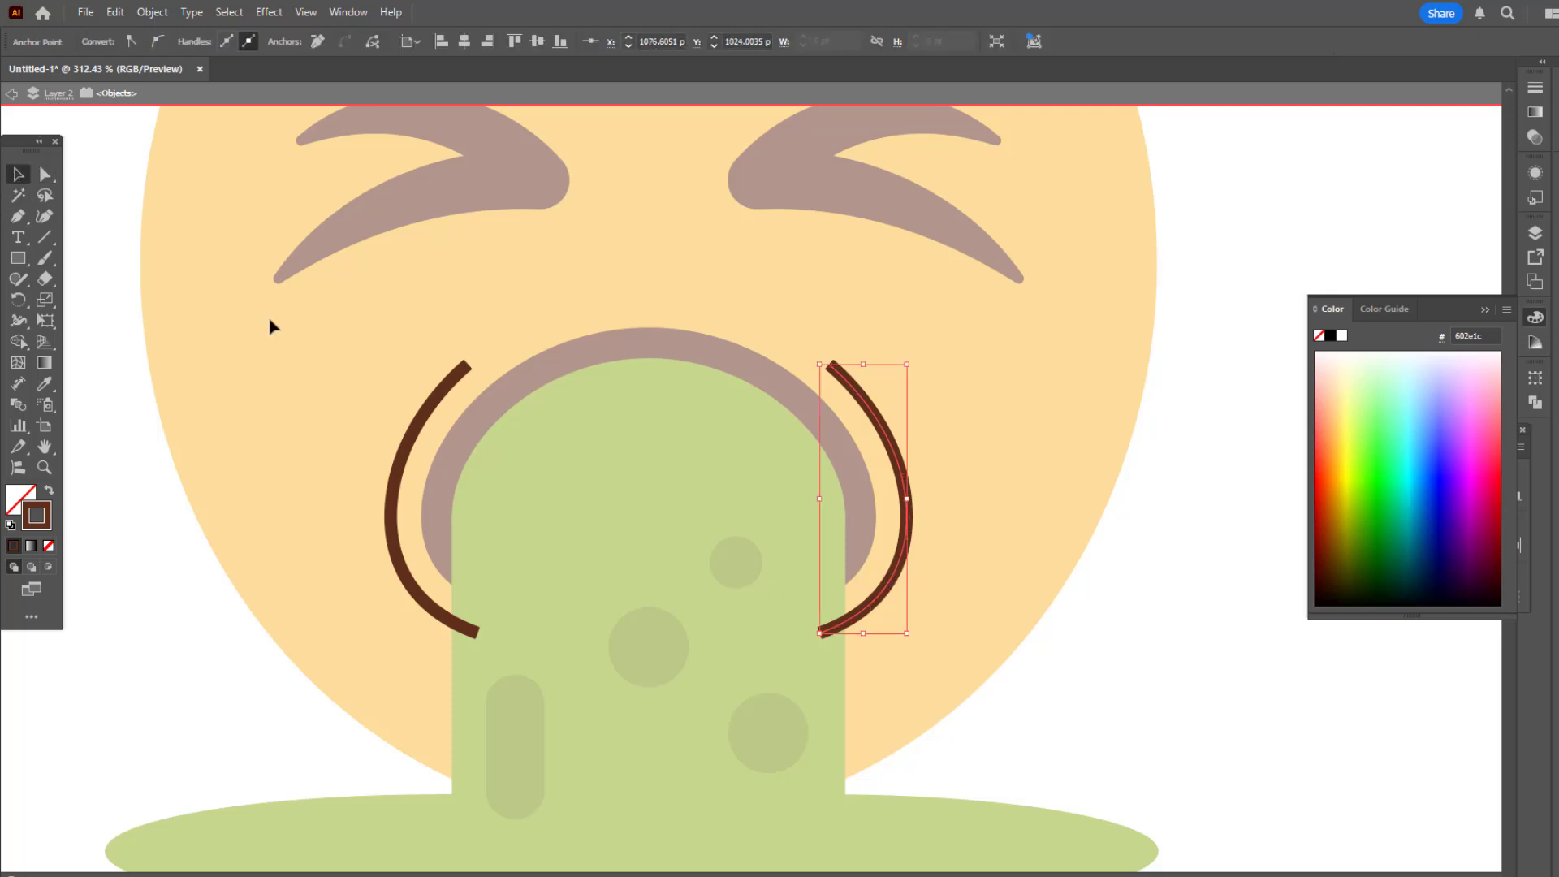
pyautogui.click(414, 426)
pyautogui.press('Delete')
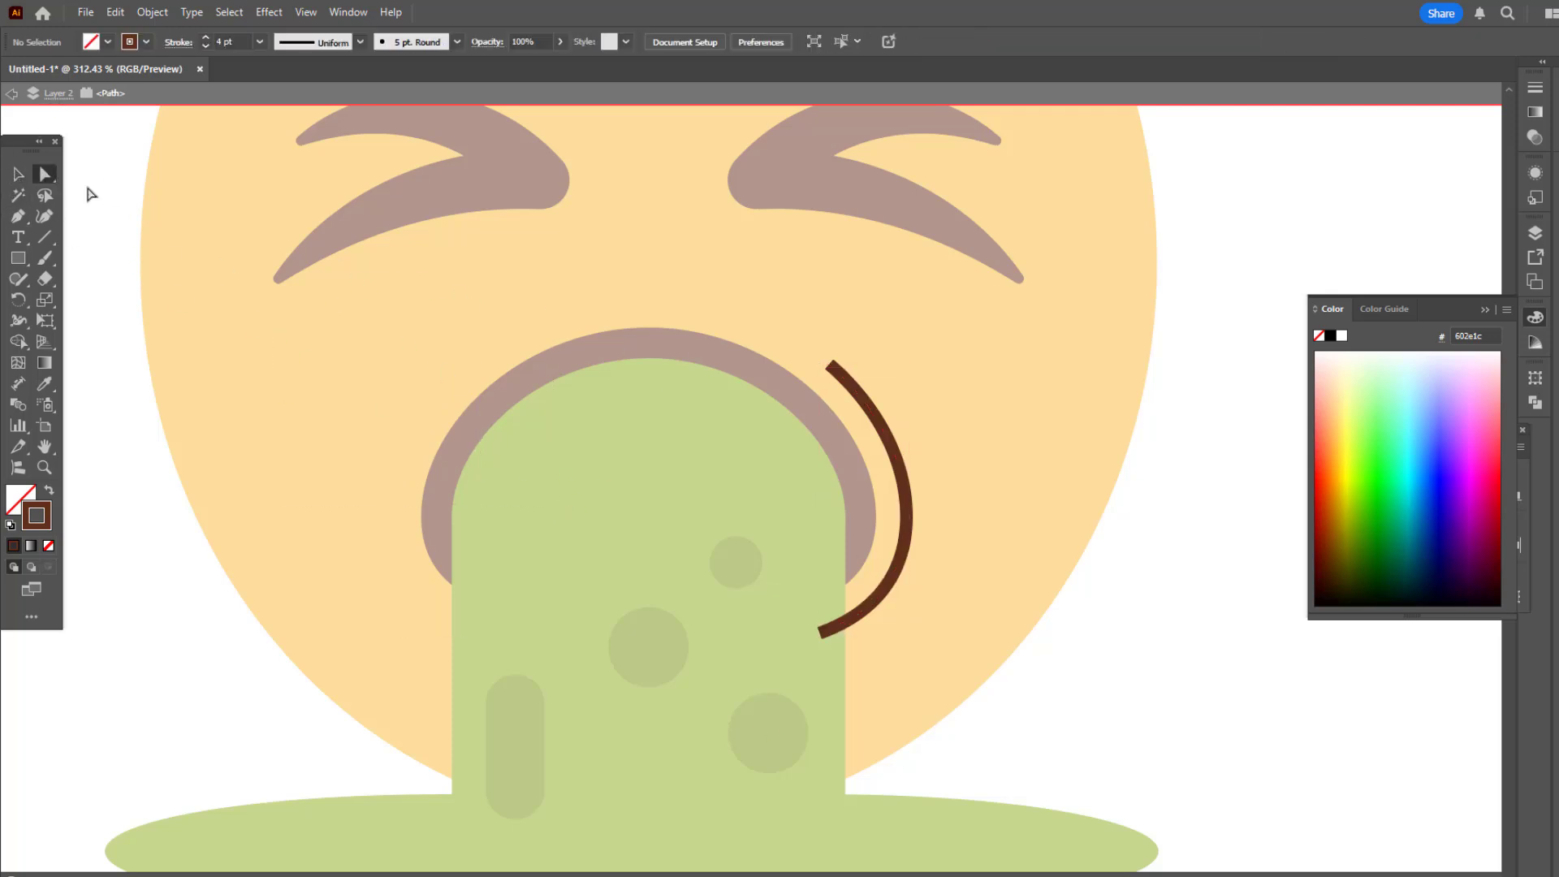
# Trim the remaining arc to the short section between its added anchor points by deleting its upper and lower end points.
pyautogui.moveTo(923, 430); pyautogui.dragTo(925, 446)
pyautogui.press('Delete')
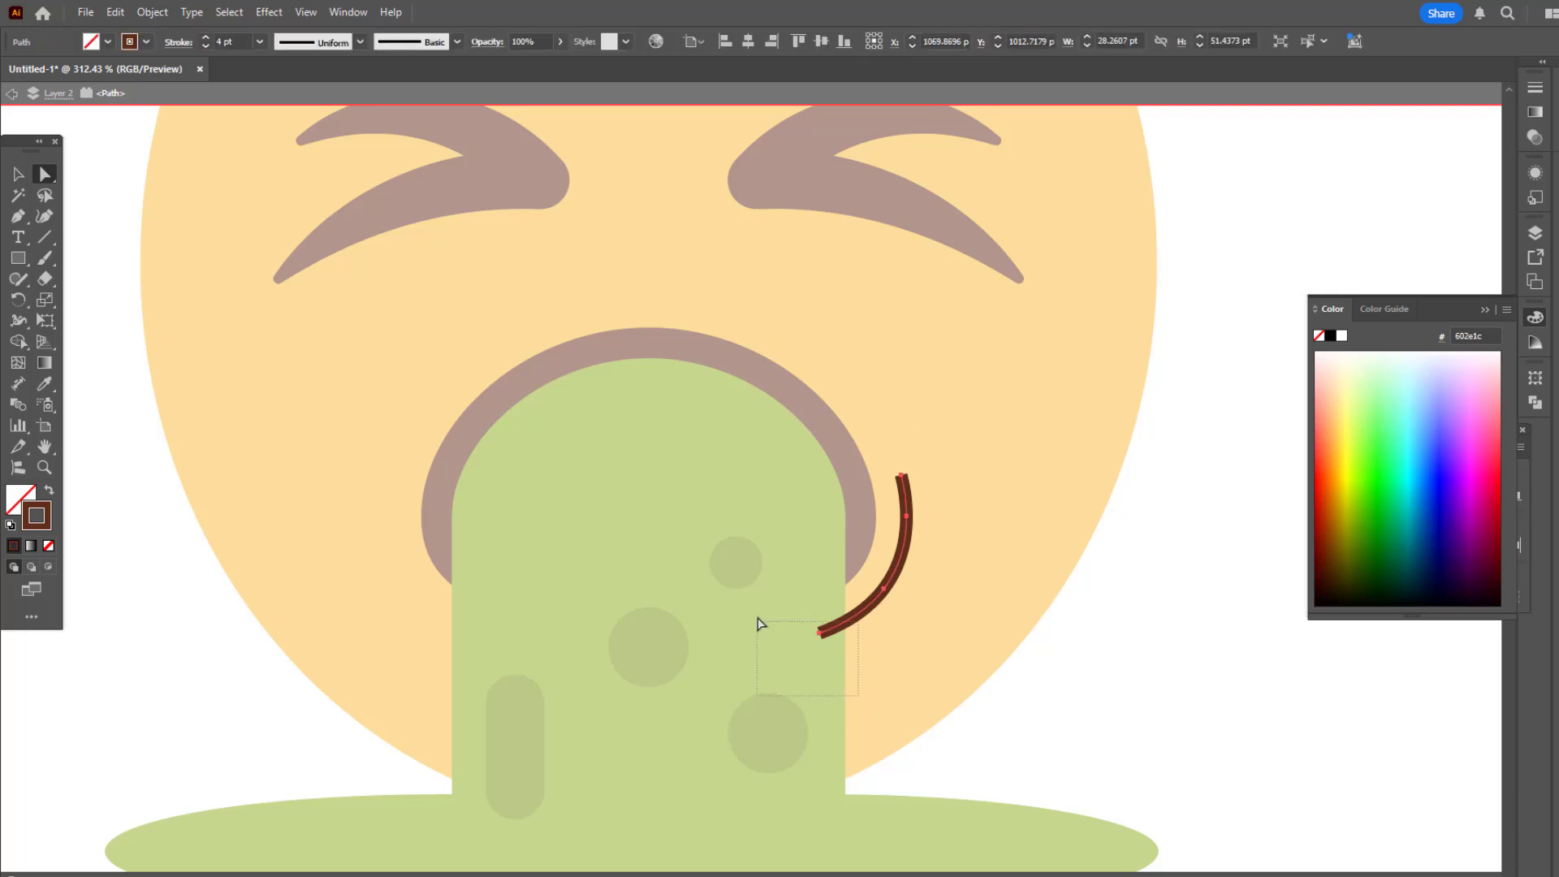
pyautogui.click(820, 632)
pyautogui.press('Delete')
pyautogui.click(20, 168)
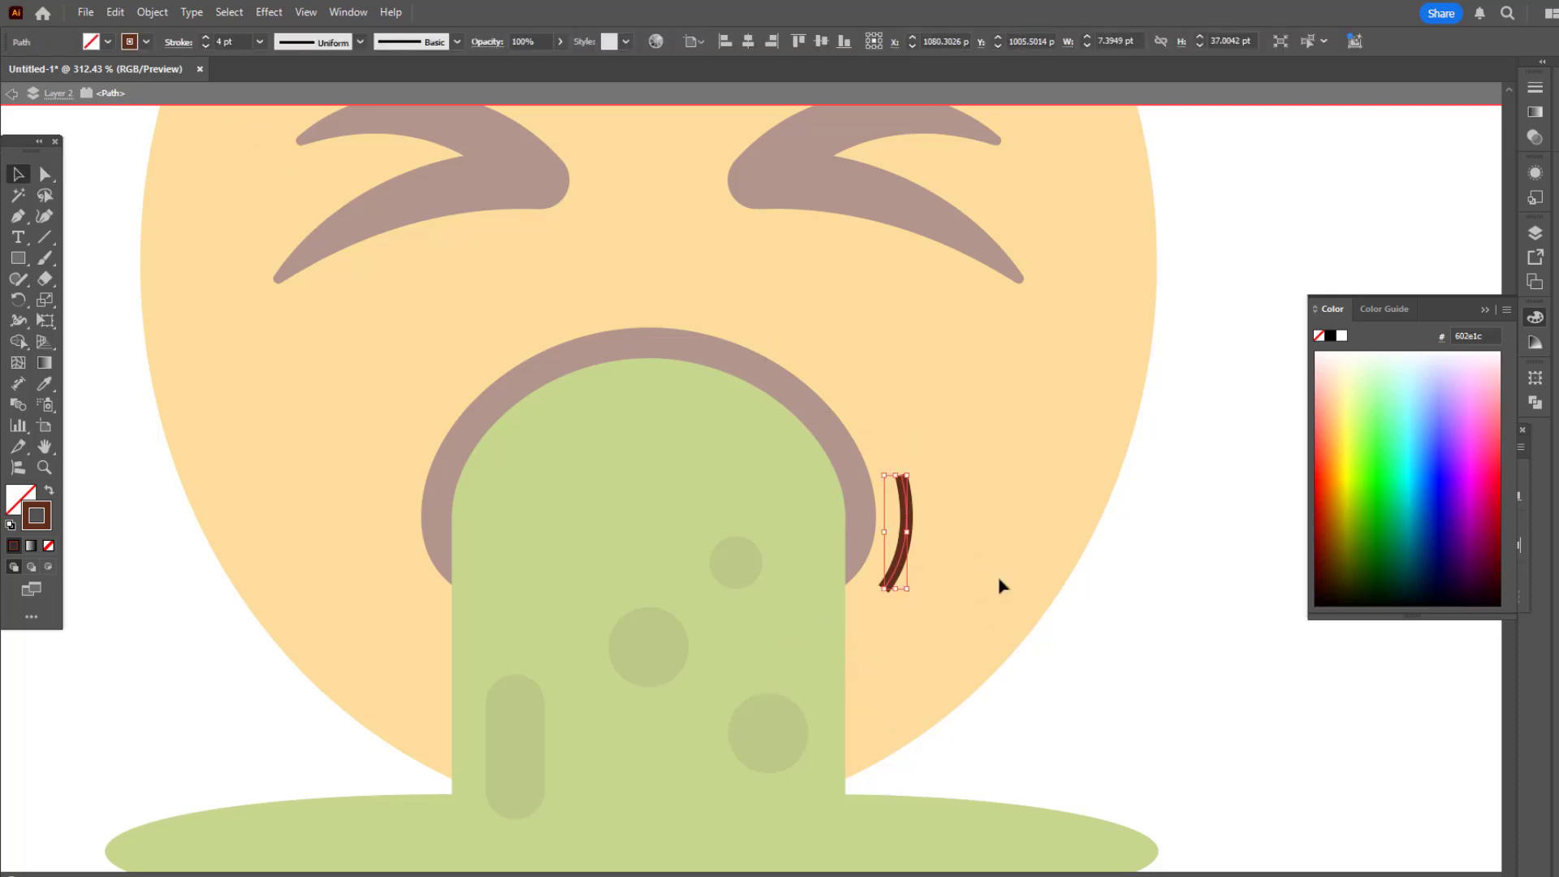
# Give the short arc beside the mouth a 7 pt stroke with the width profile tapered at both ends.
pyautogui.click(206, 37)
pyautogui.click(313, 42)
pyautogui.click(286, 100)
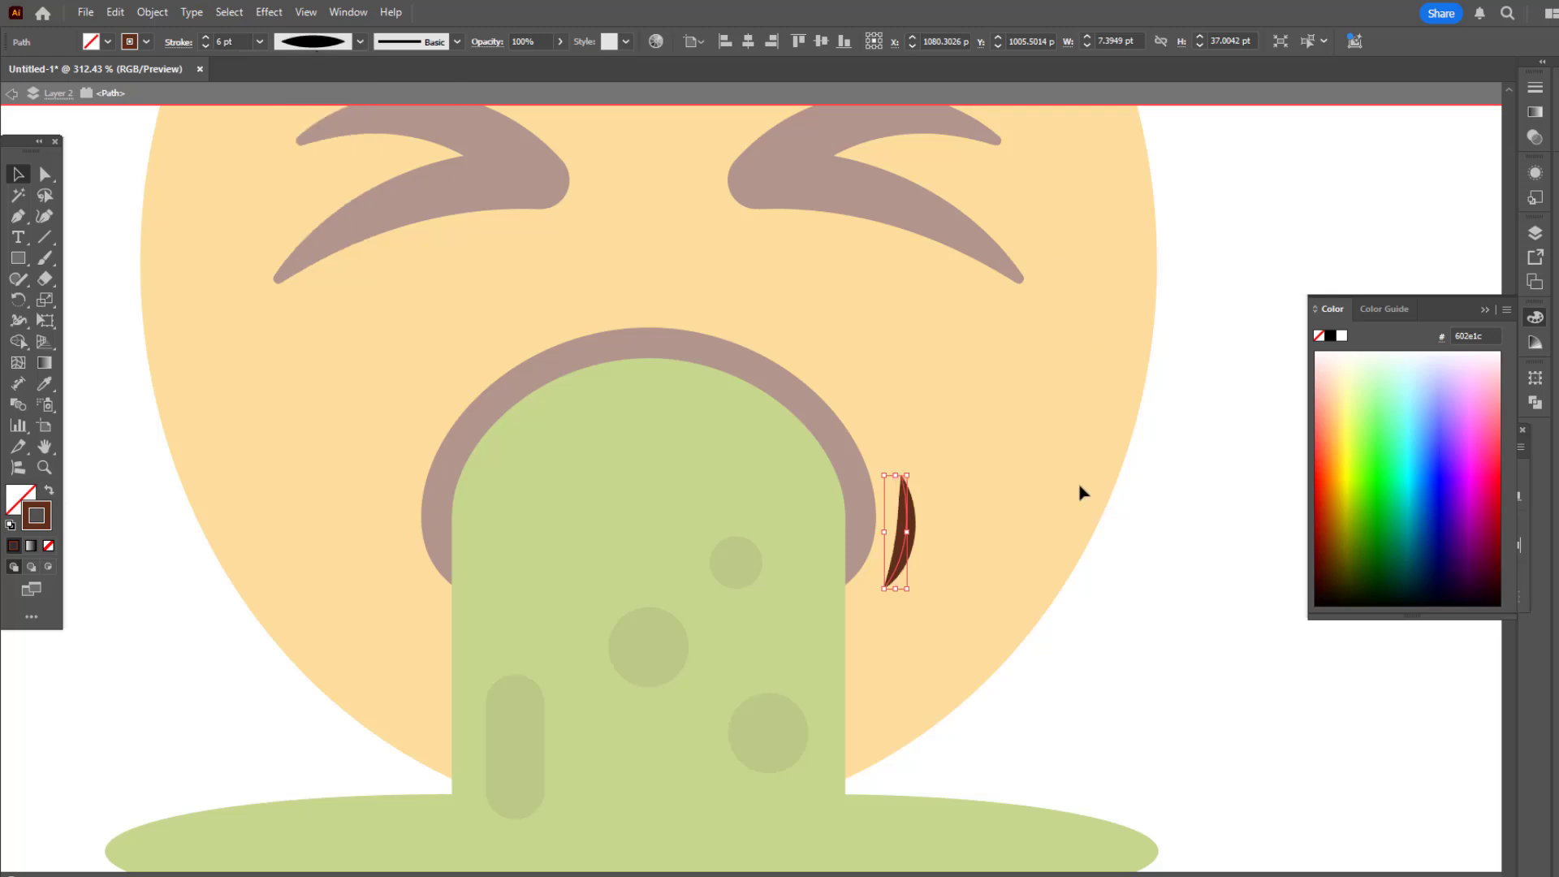
pyautogui.click(152, 11)
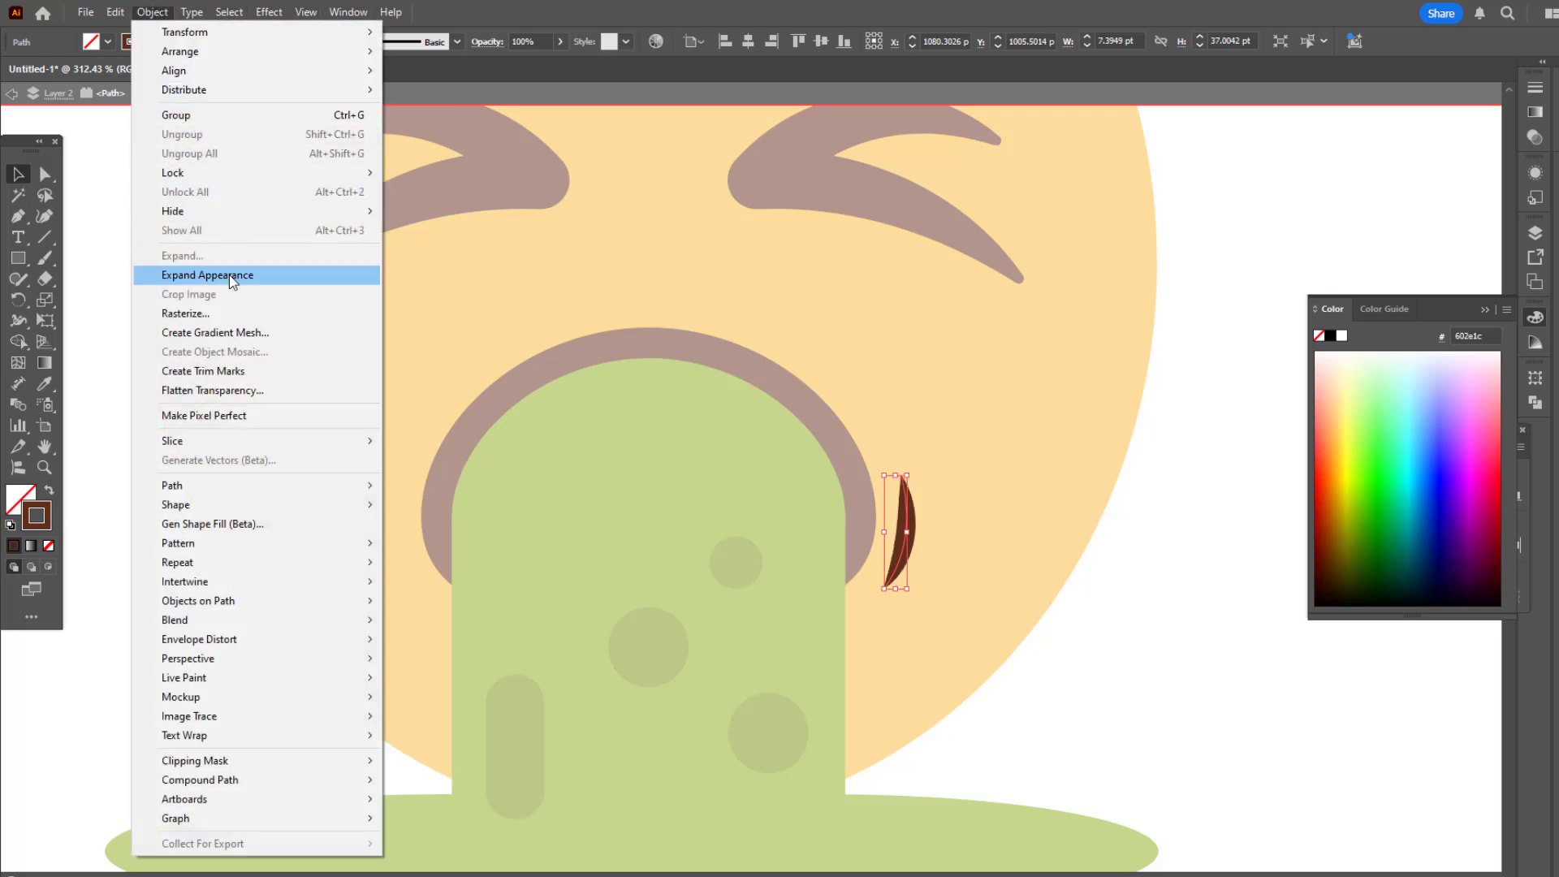
pyautogui.click(602, 111)
pyautogui.click(1226, 626)
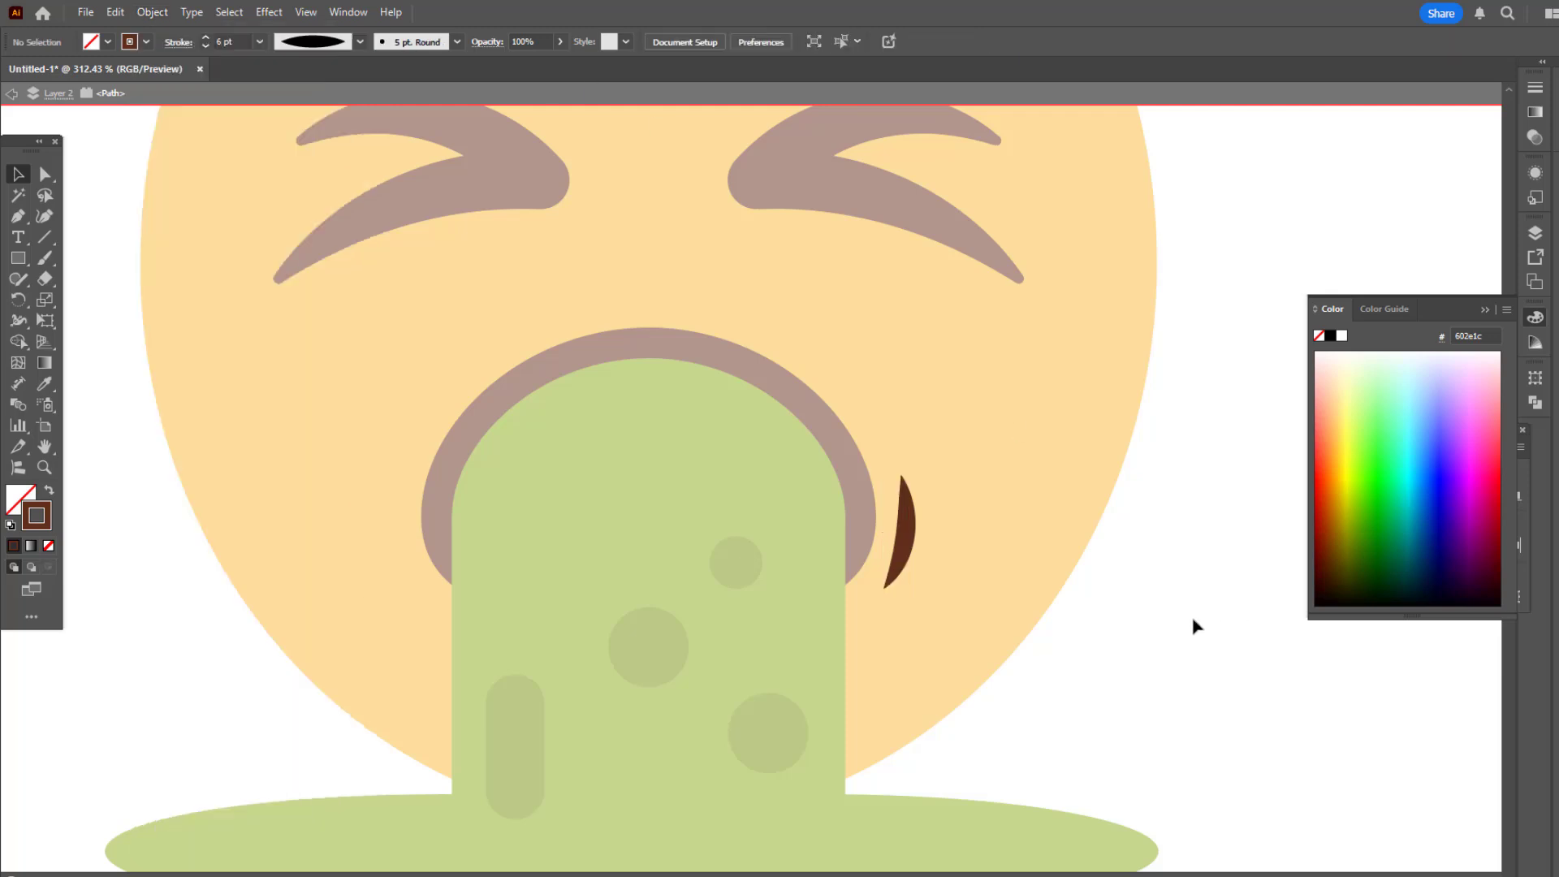
pyautogui.click(900, 557)
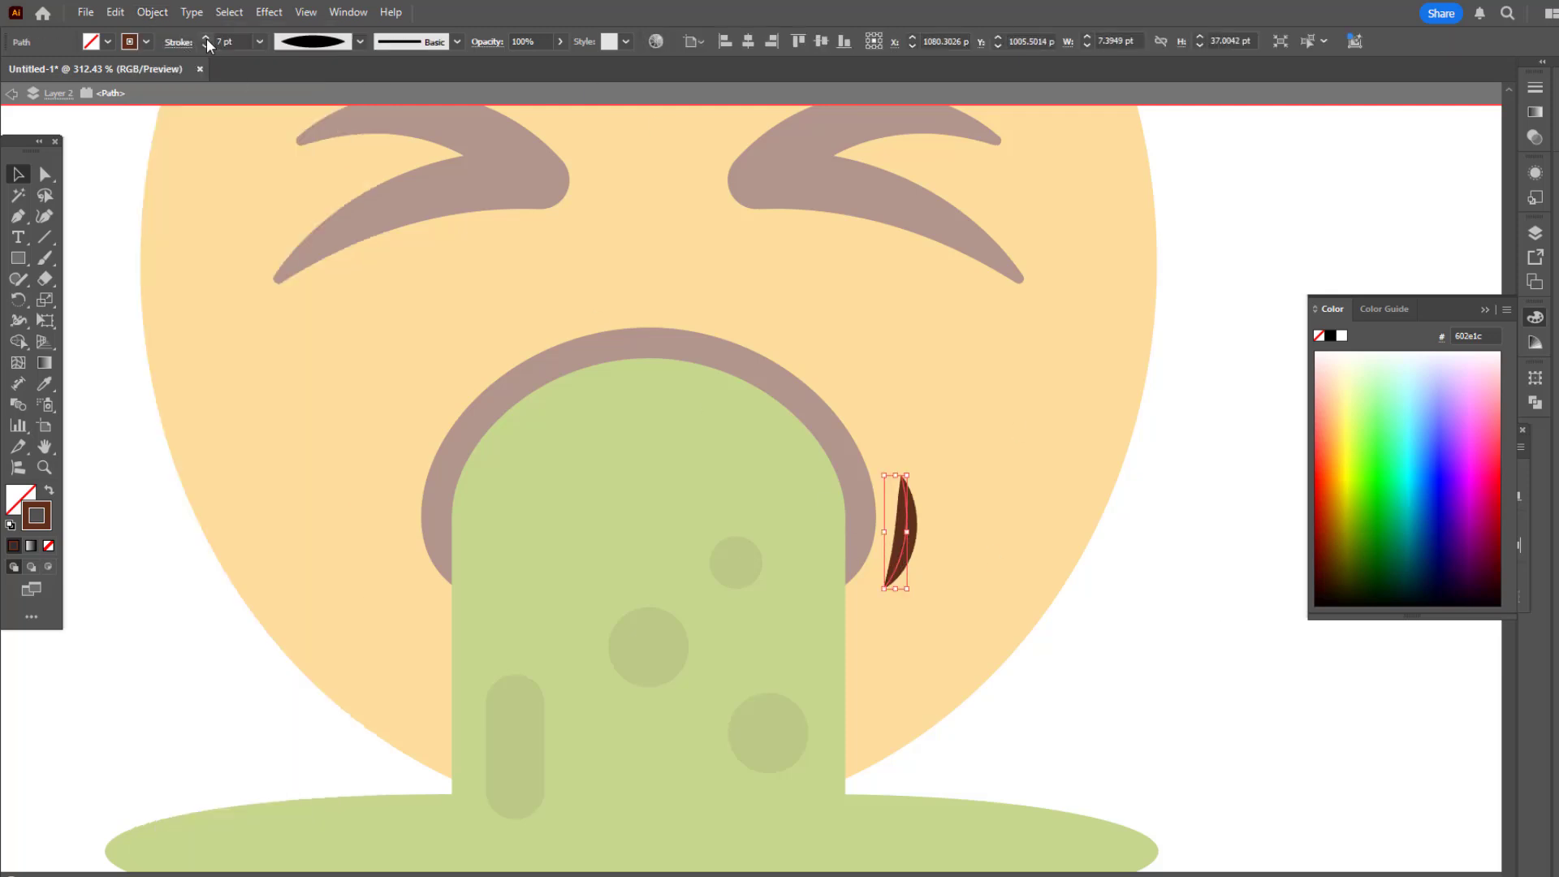
# Create a copy of the short arc reflected across the vertical axis and place it on the left side of the mouth.
pyautogui.scroll(-2, 918, 568)
pyautogui.hotkey('ctrl', 'shift', 'a')
pyautogui.click(911, 555)
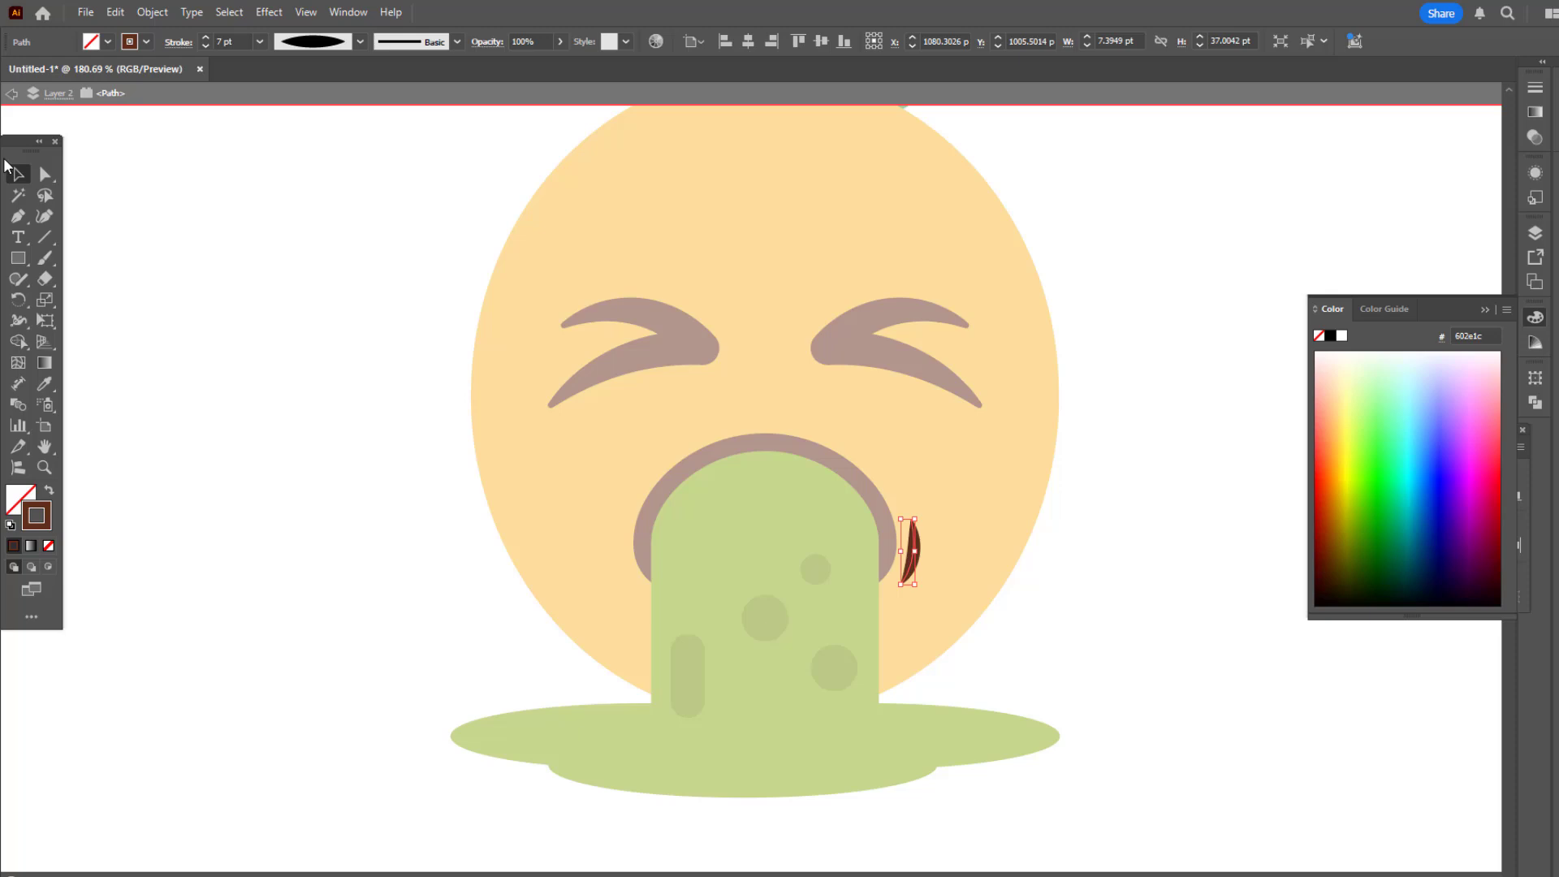
pyautogui.click(152, 12)
pyautogui.moveTo(357, 32)
pyautogui.click(469, 96)
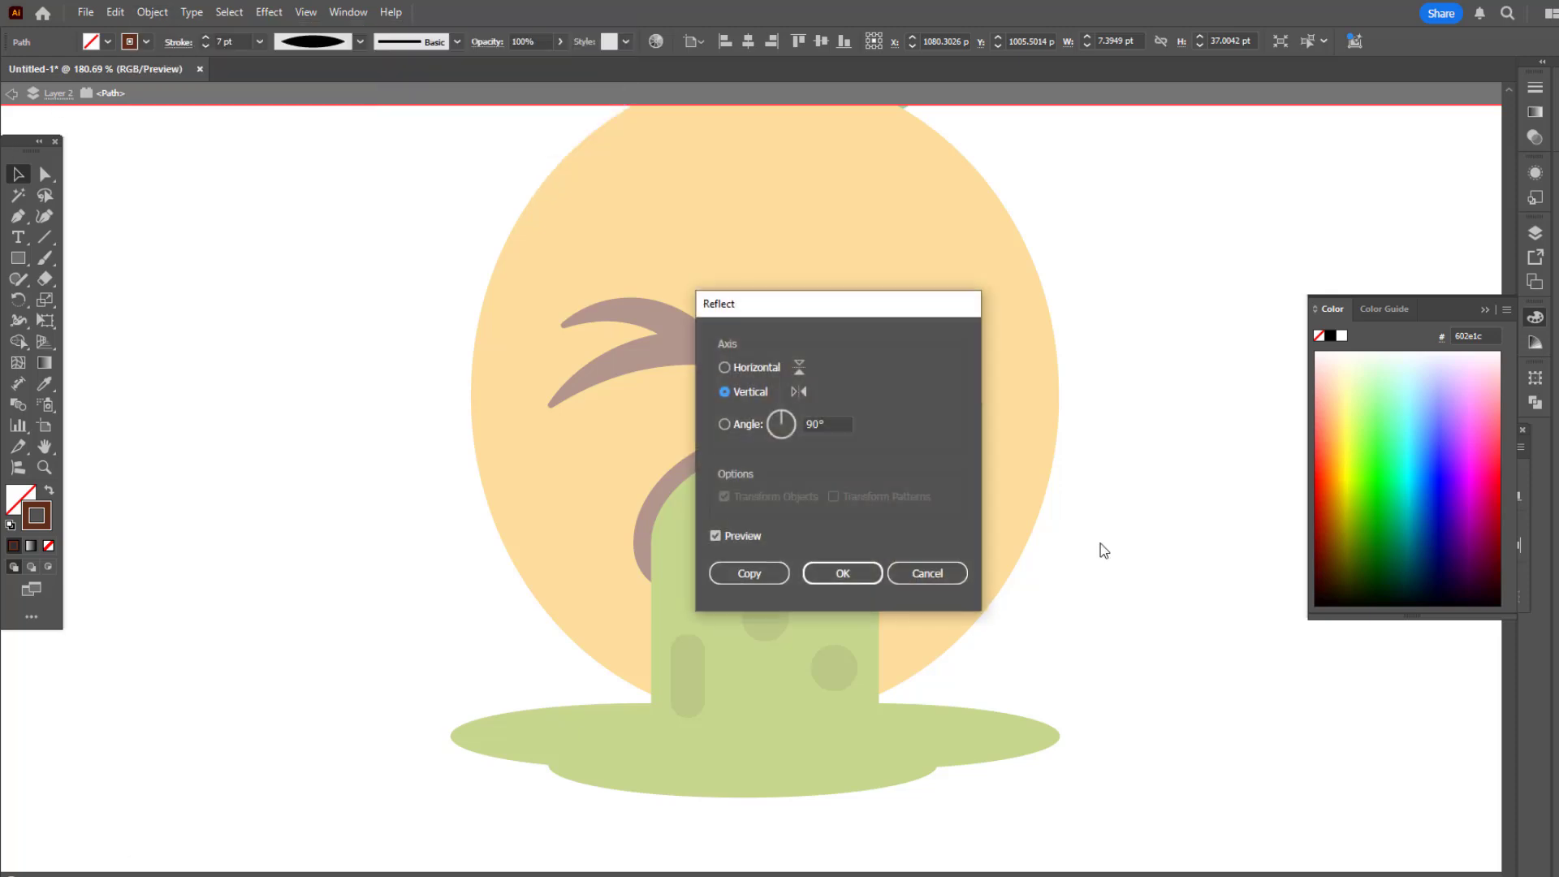
pyautogui.click(745, 571)
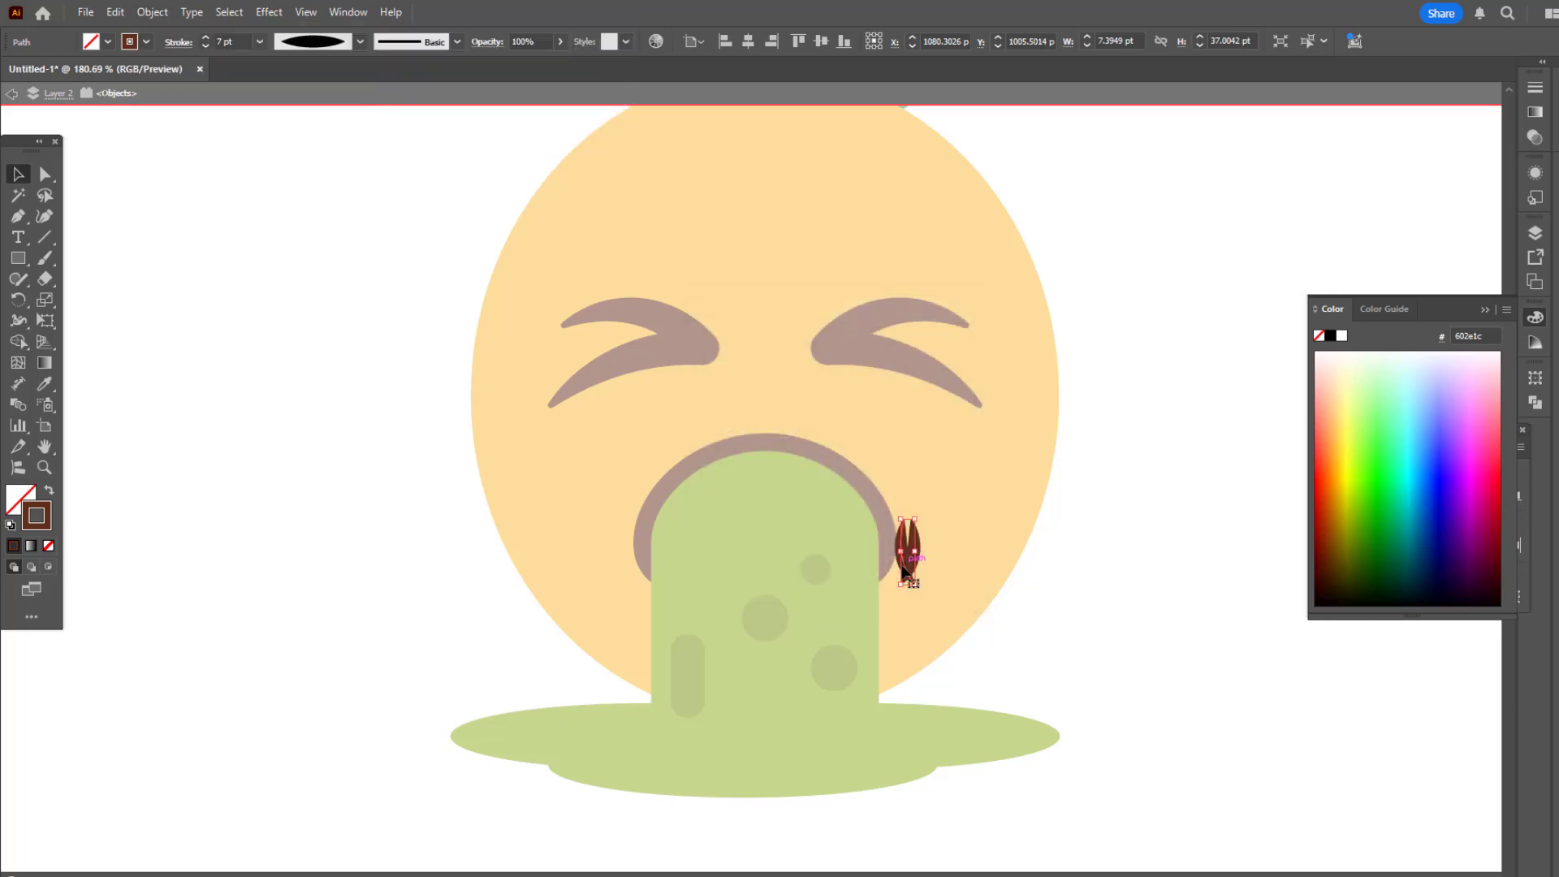
pyautogui.moveTo(904, 570); pyautogui.dragTo(615, 610)
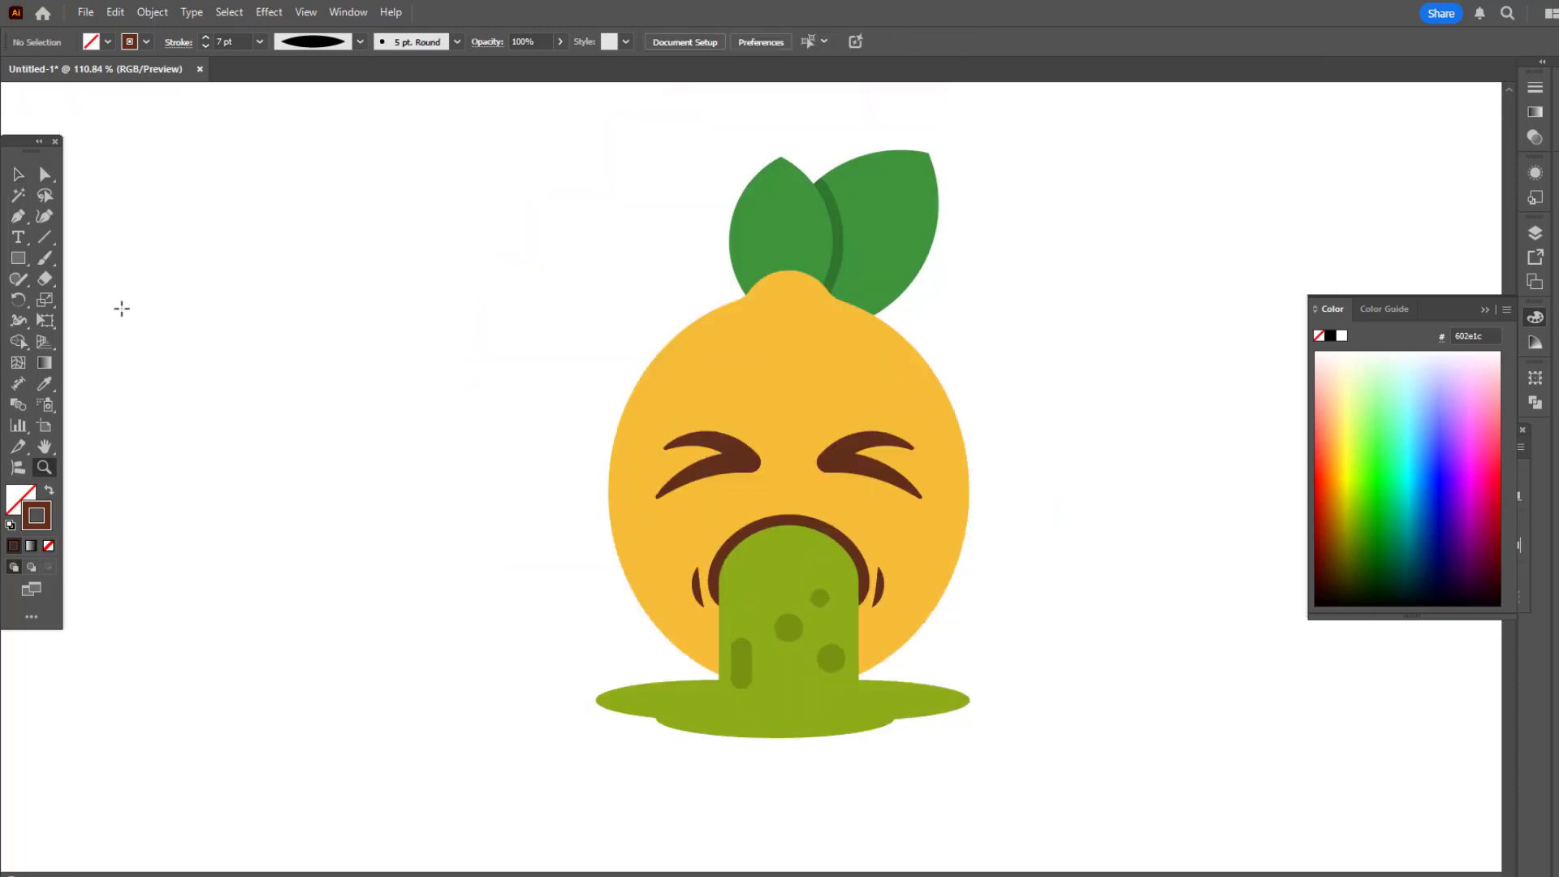
# Draw a circle about 31 × 31 pt on the fruit's upper right forehead and fill it with darker yellow efa91b.
pyautogui.moveTo(820, 337)
pyautogui.mouseDown()
pyautogui.moveTo(891, 320)
pyautogui.moveTo(835, 345)
pyautogui.moveTo(851, 374)
pyautogui.mouseUp()
pyautogui.click(44, 384)
pyautogui.click(851, 391)
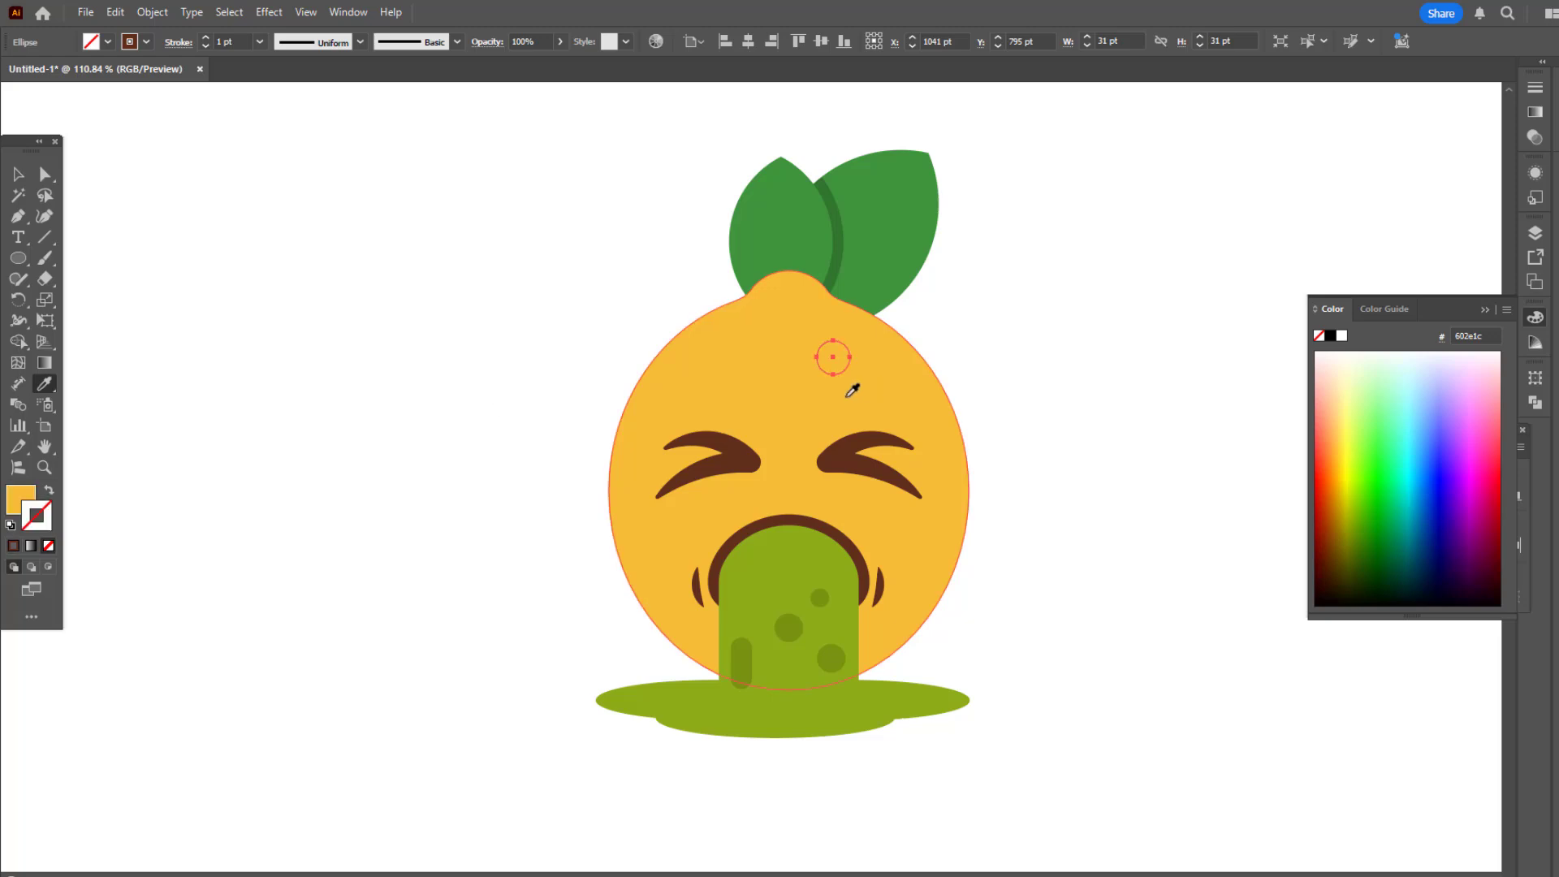
pyautogui.doubleClick(22, 499)
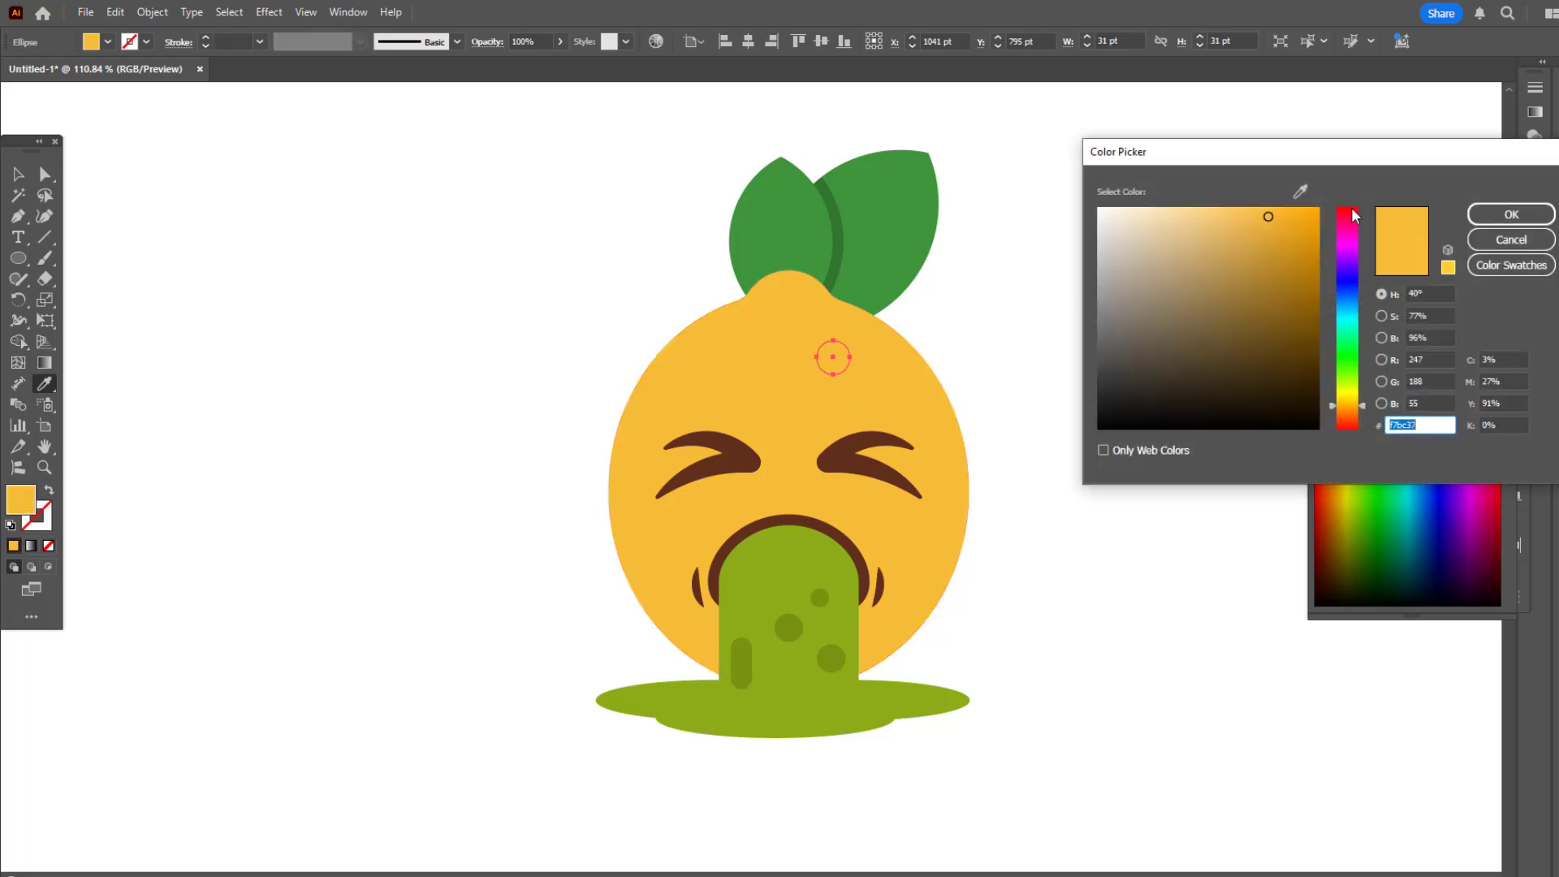
pyautogui.click(1288, 225)
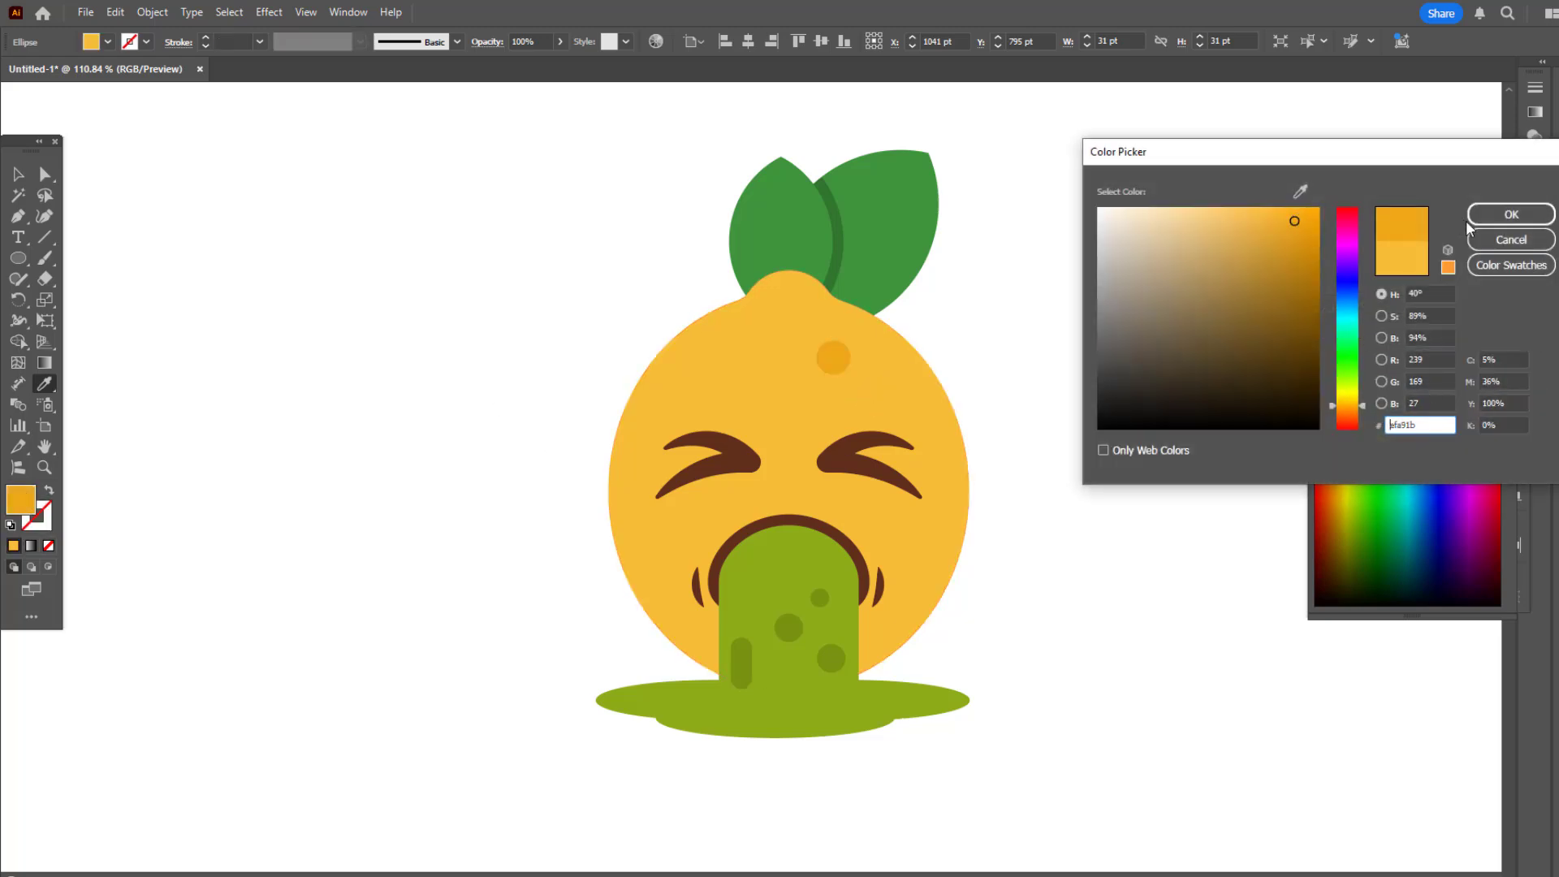
pyautogui.click(1511, 214)
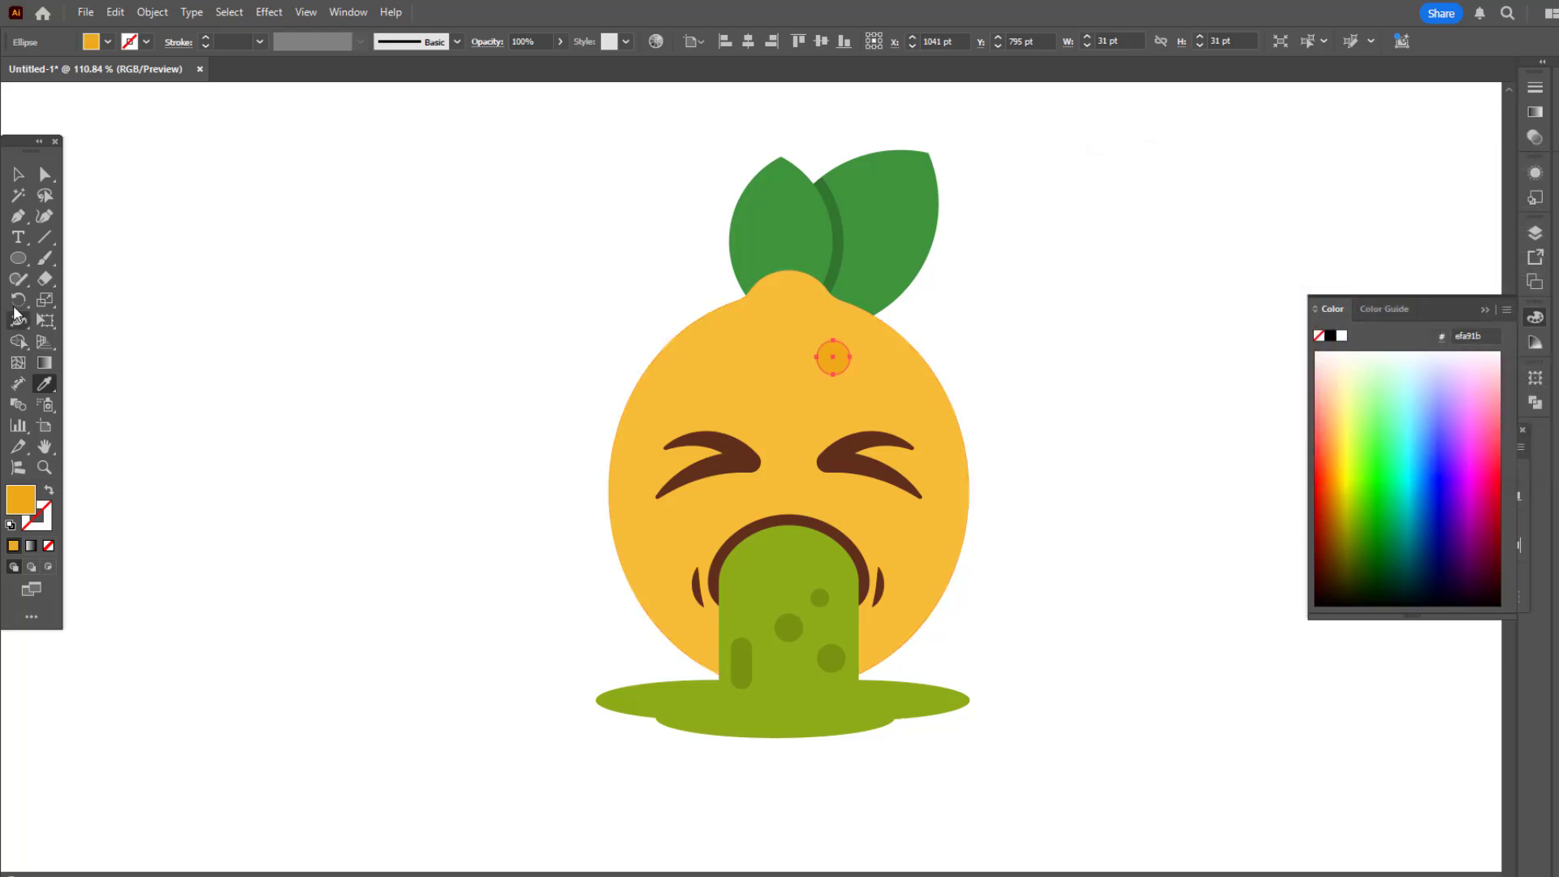
# Draw more darker yellow circles on the fruit's skin: a small one beside the forehead spot and two on each cheek.
pyautogui.click(18, 257)
pyautogui.moveTo(863, 372); pyautogui.dragTo(878, 389)
pyautogui.moveTo(912, 552); pyautogui.dragTo(924, 607)
pyautogui.moveTo(621, 504); pyautogui.dragTo(681, 605)
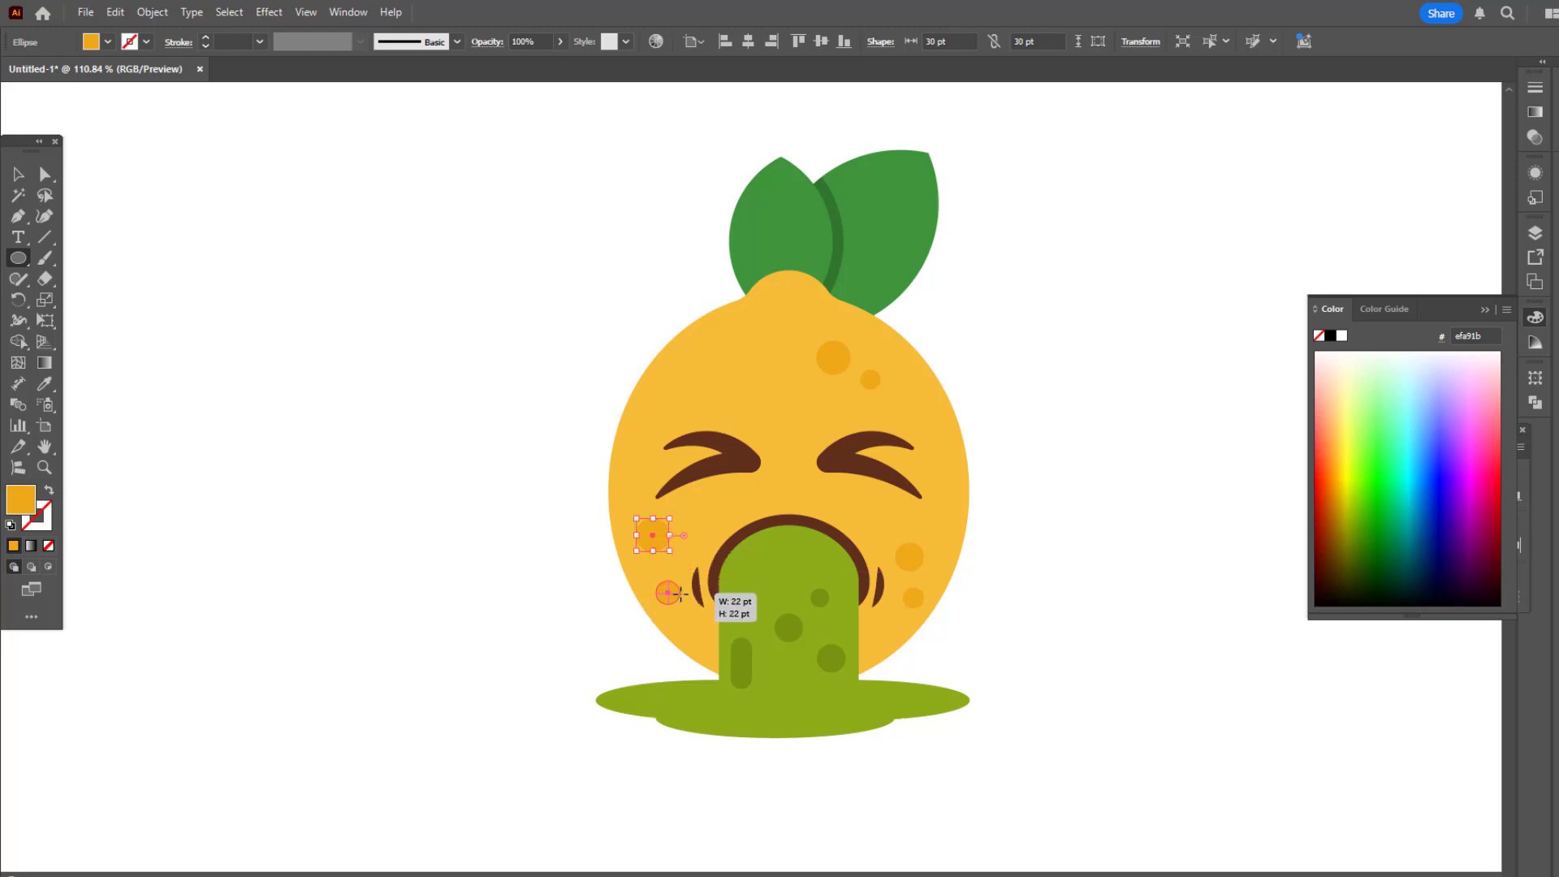